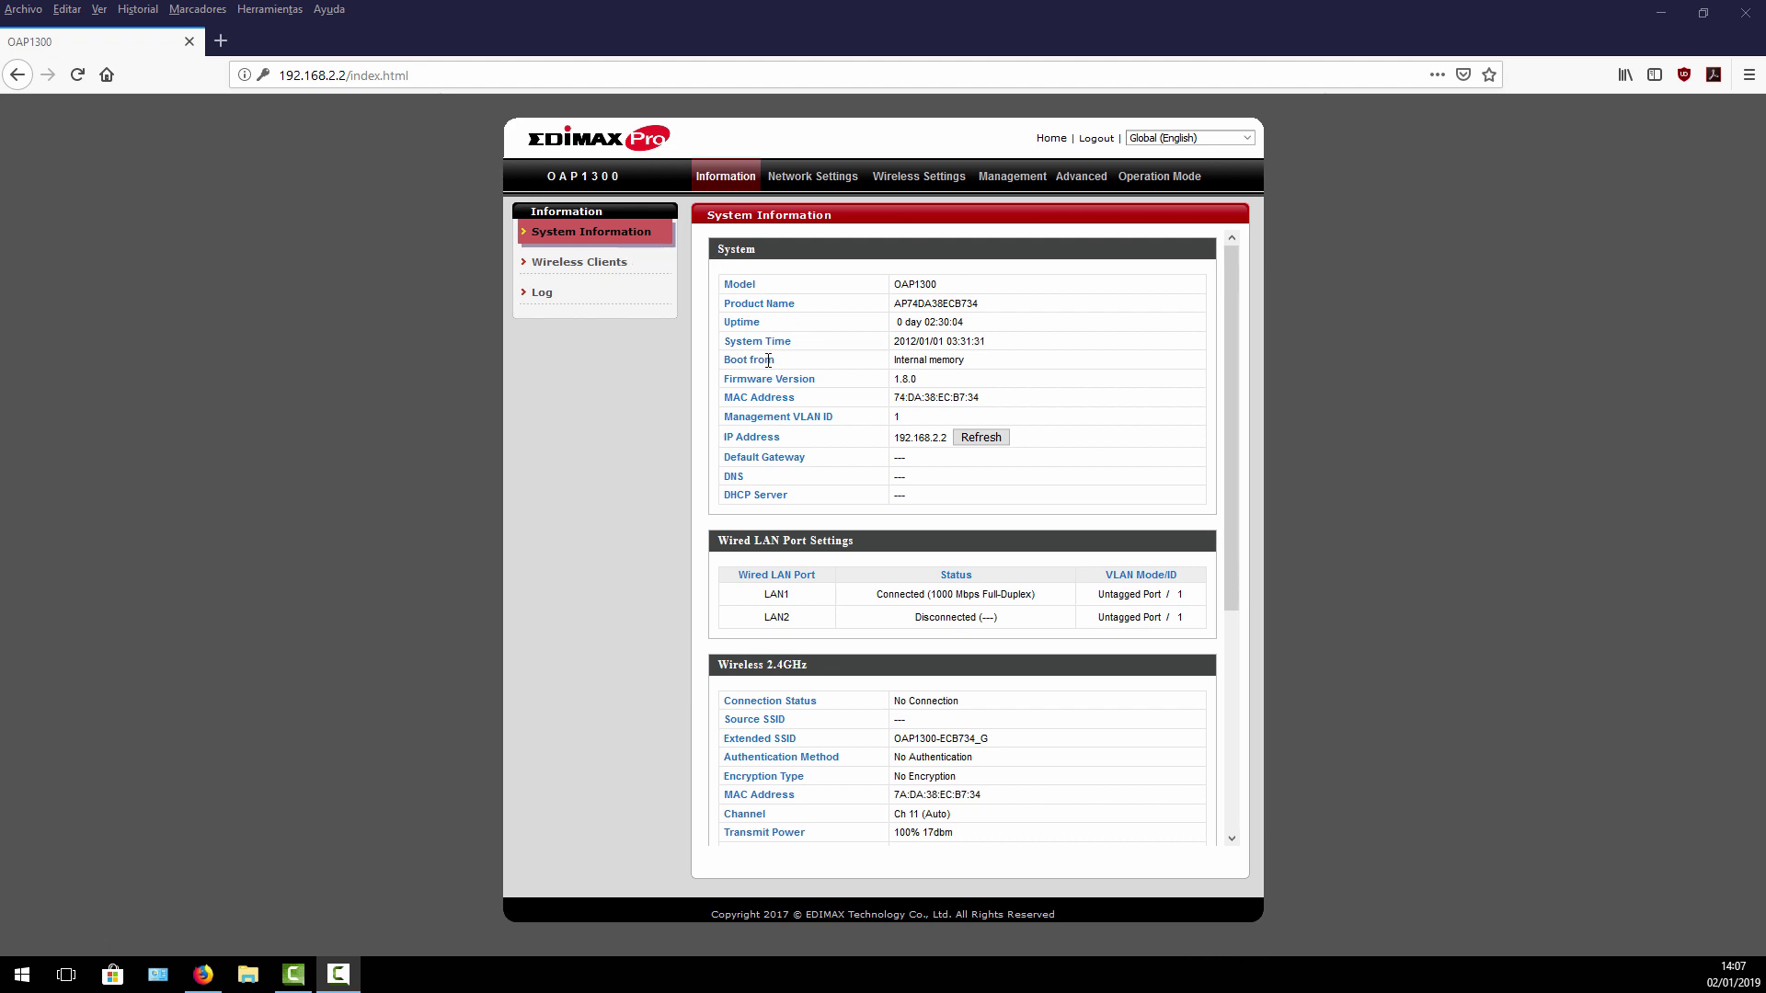
# Step: Review the system information page, including the IP address, the wired LAN port status and the 2.4 GHz and 5 GHz wireless details
pyautogui.click(797, 296)
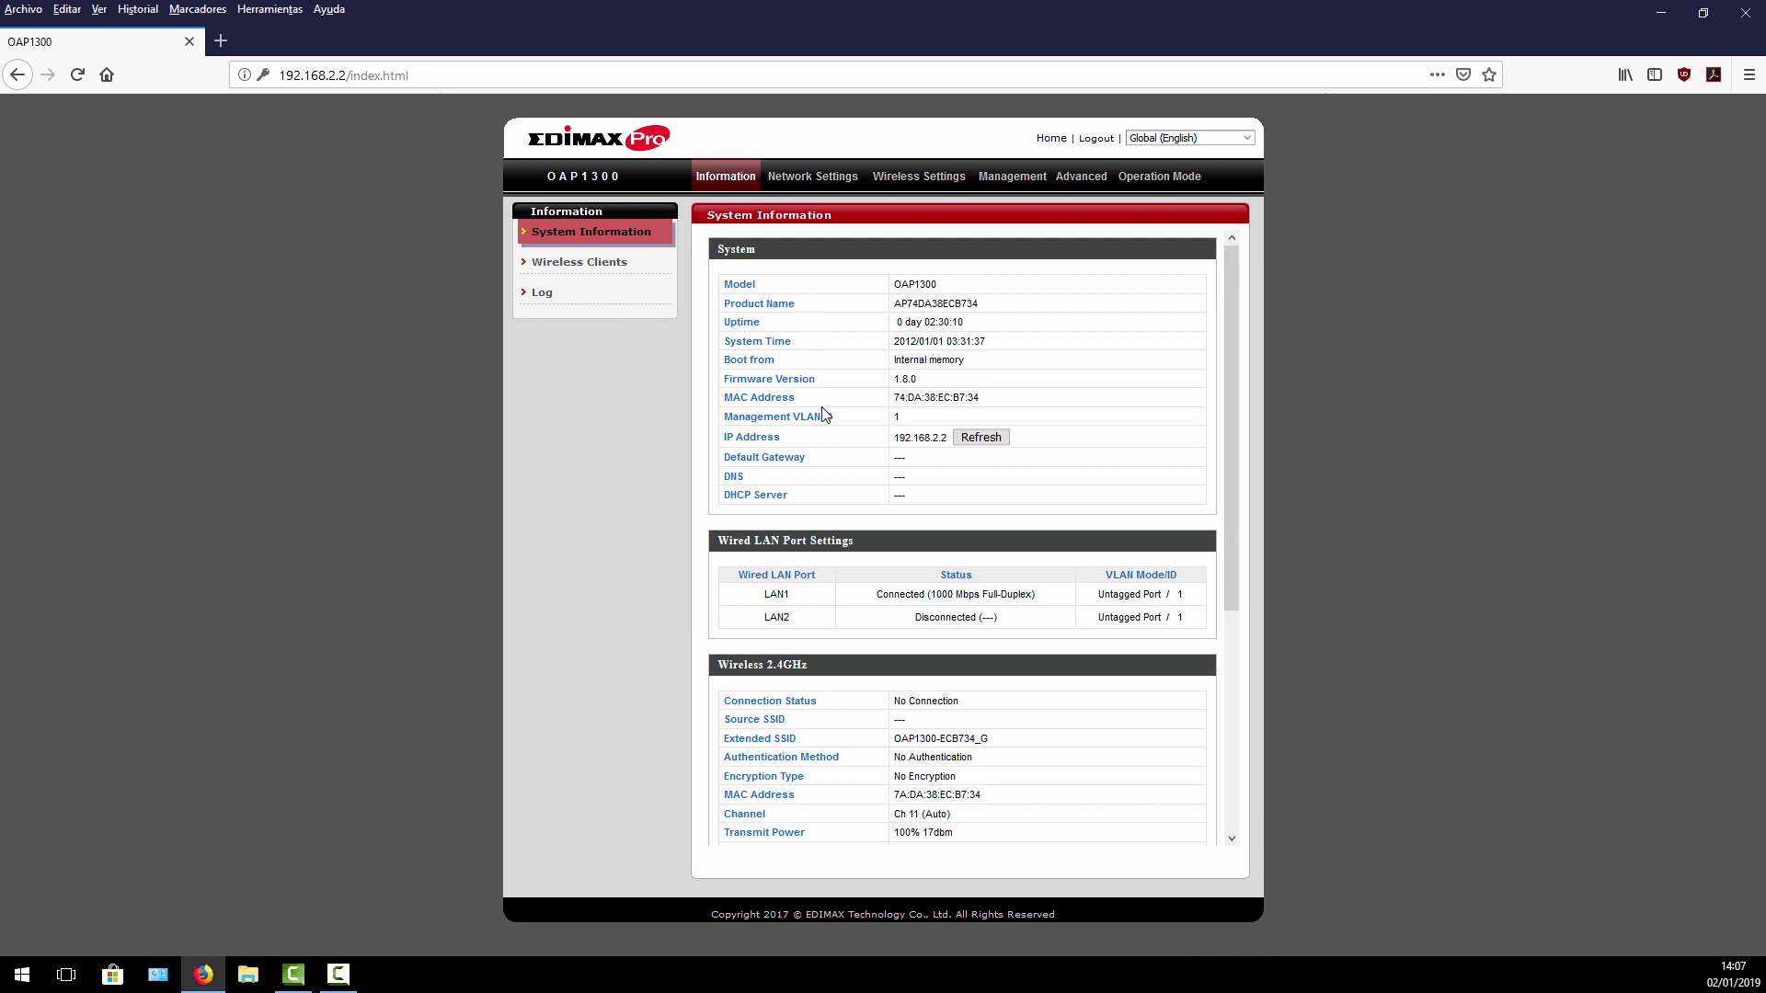
pyautogui.moveTo(724, 437); pyautogui.dragTo(816, 439)
pyautogui.click(894, 438)
pyautogui.scroll(-5, 864, 502)
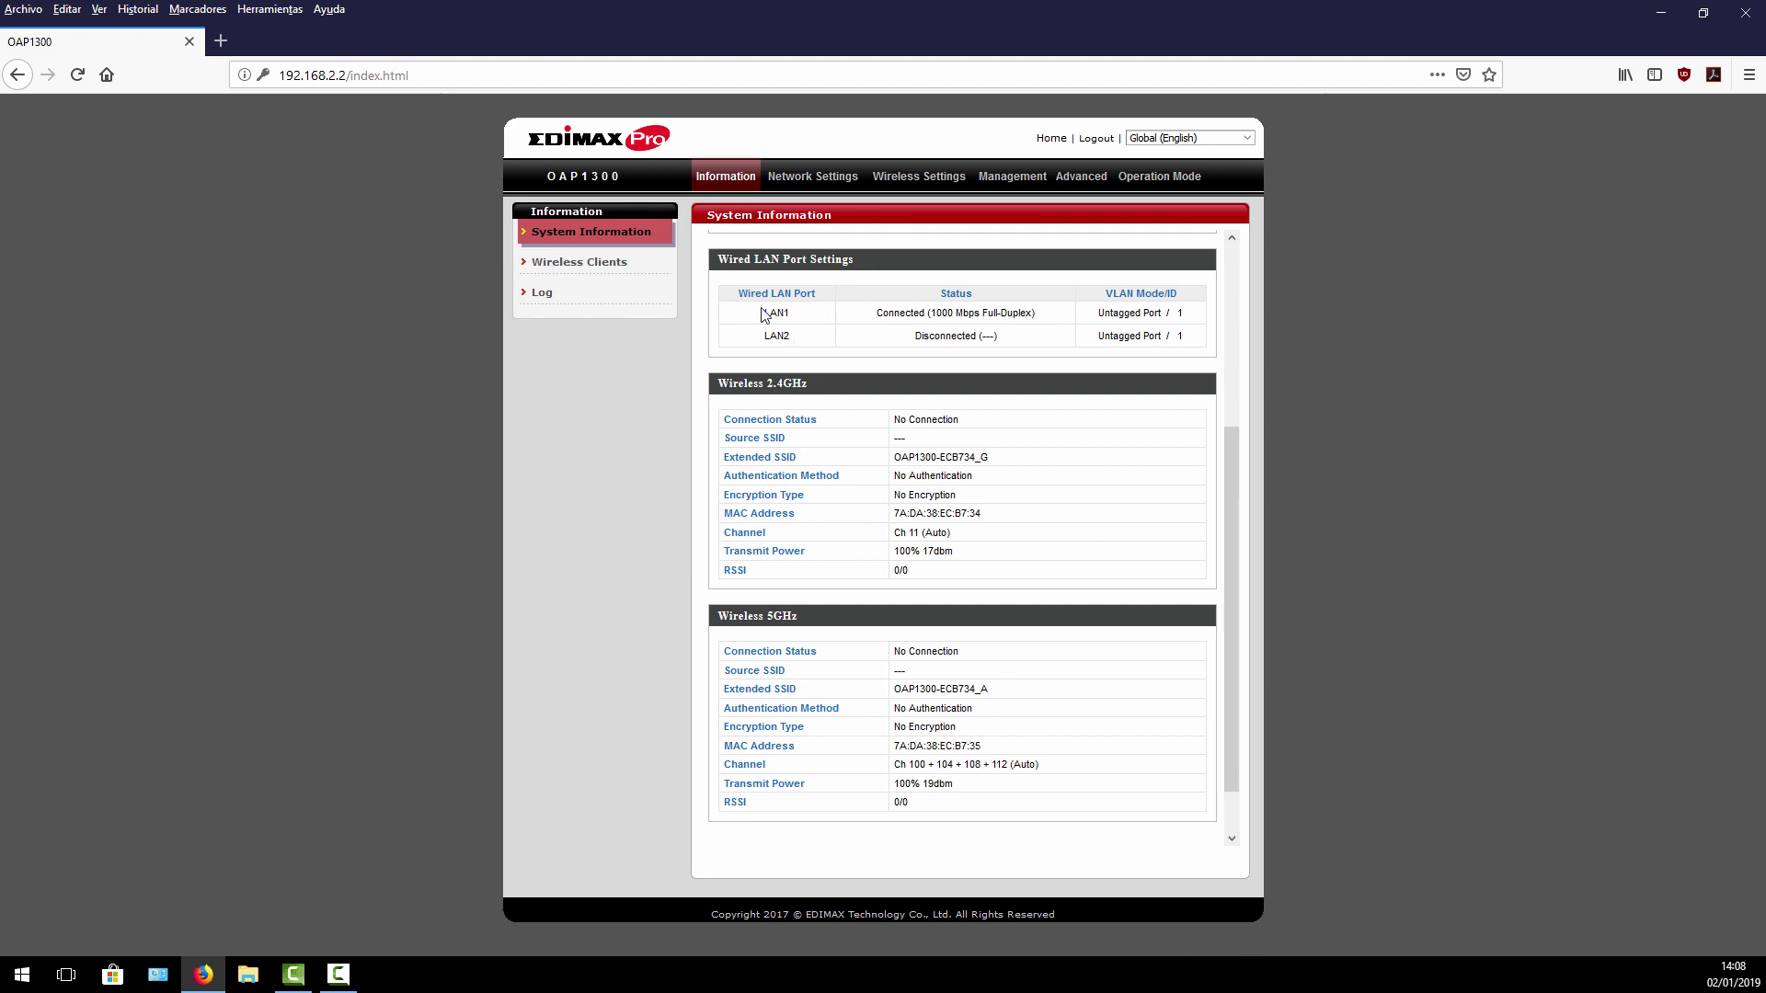
pyautogui.moveTo(763, 313); pyautogui.dragTo(1041, 314)
pyautogui.click(1041, 313)
pyautogui.scroll(-1, 985, 402)
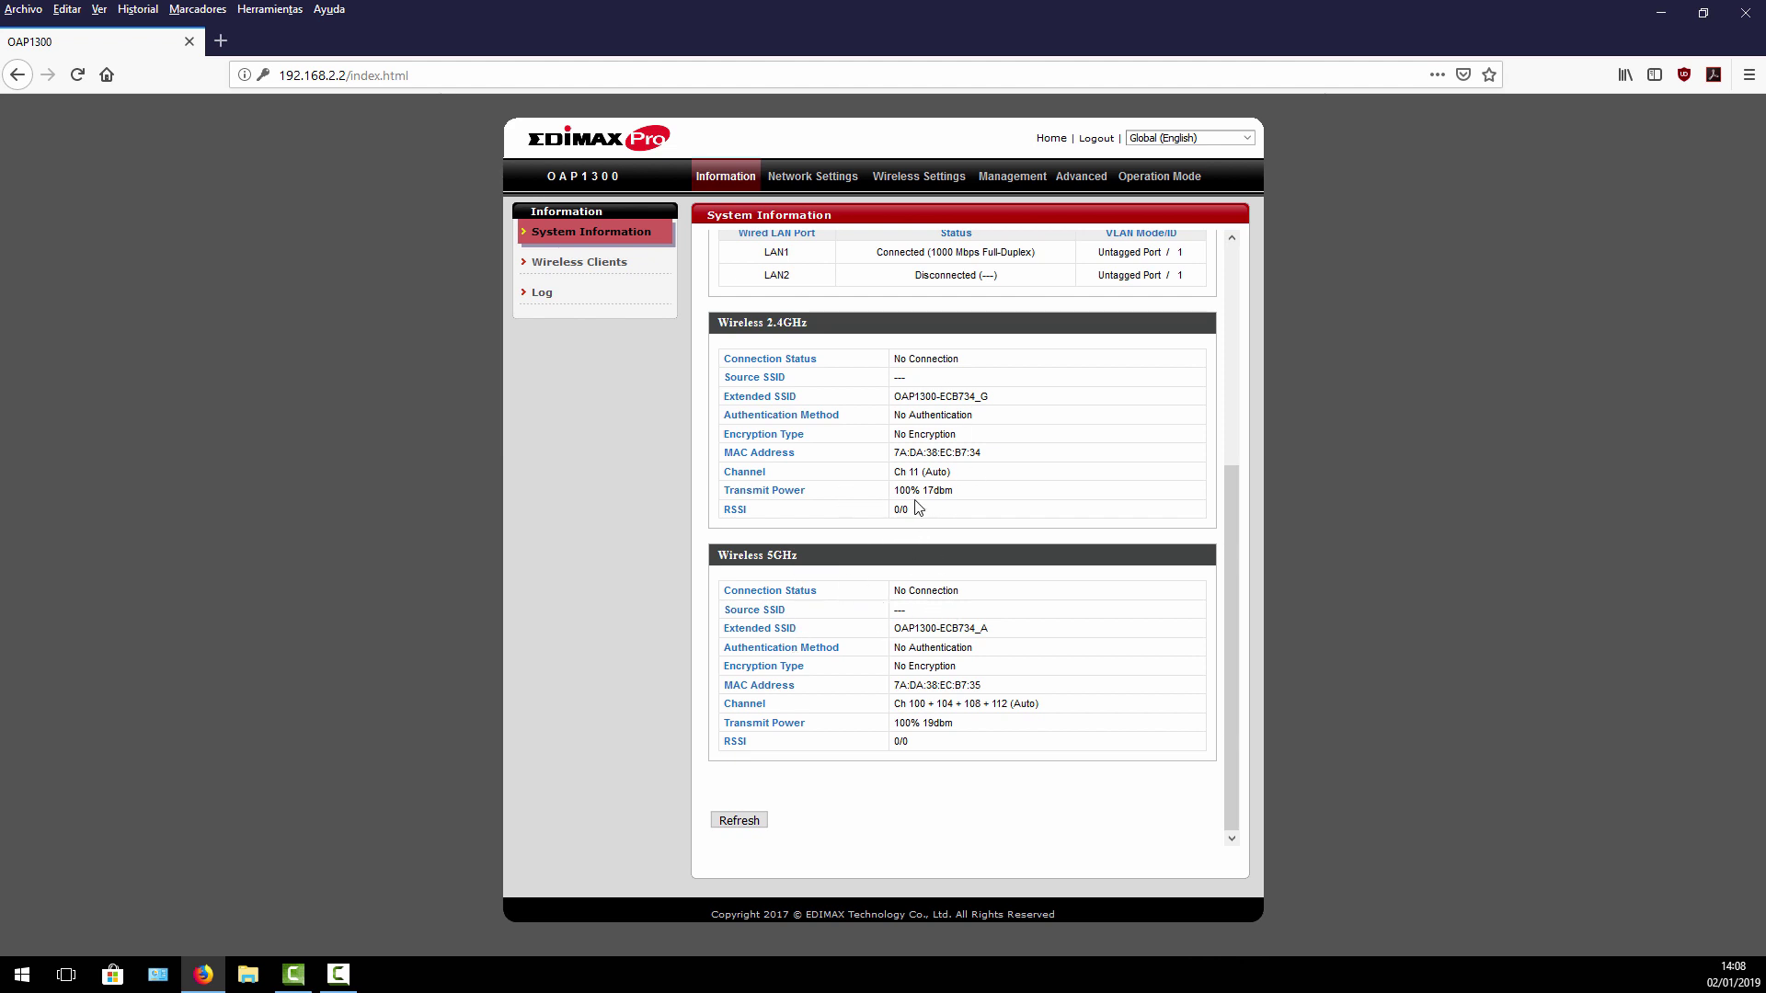
pyautogui.moveTo(897, 359); pyautogui.dragTo(1008, 361)
# Step: View the connected wireless clients tables and the log of all events and activities
pyautogui.click(602, 274)
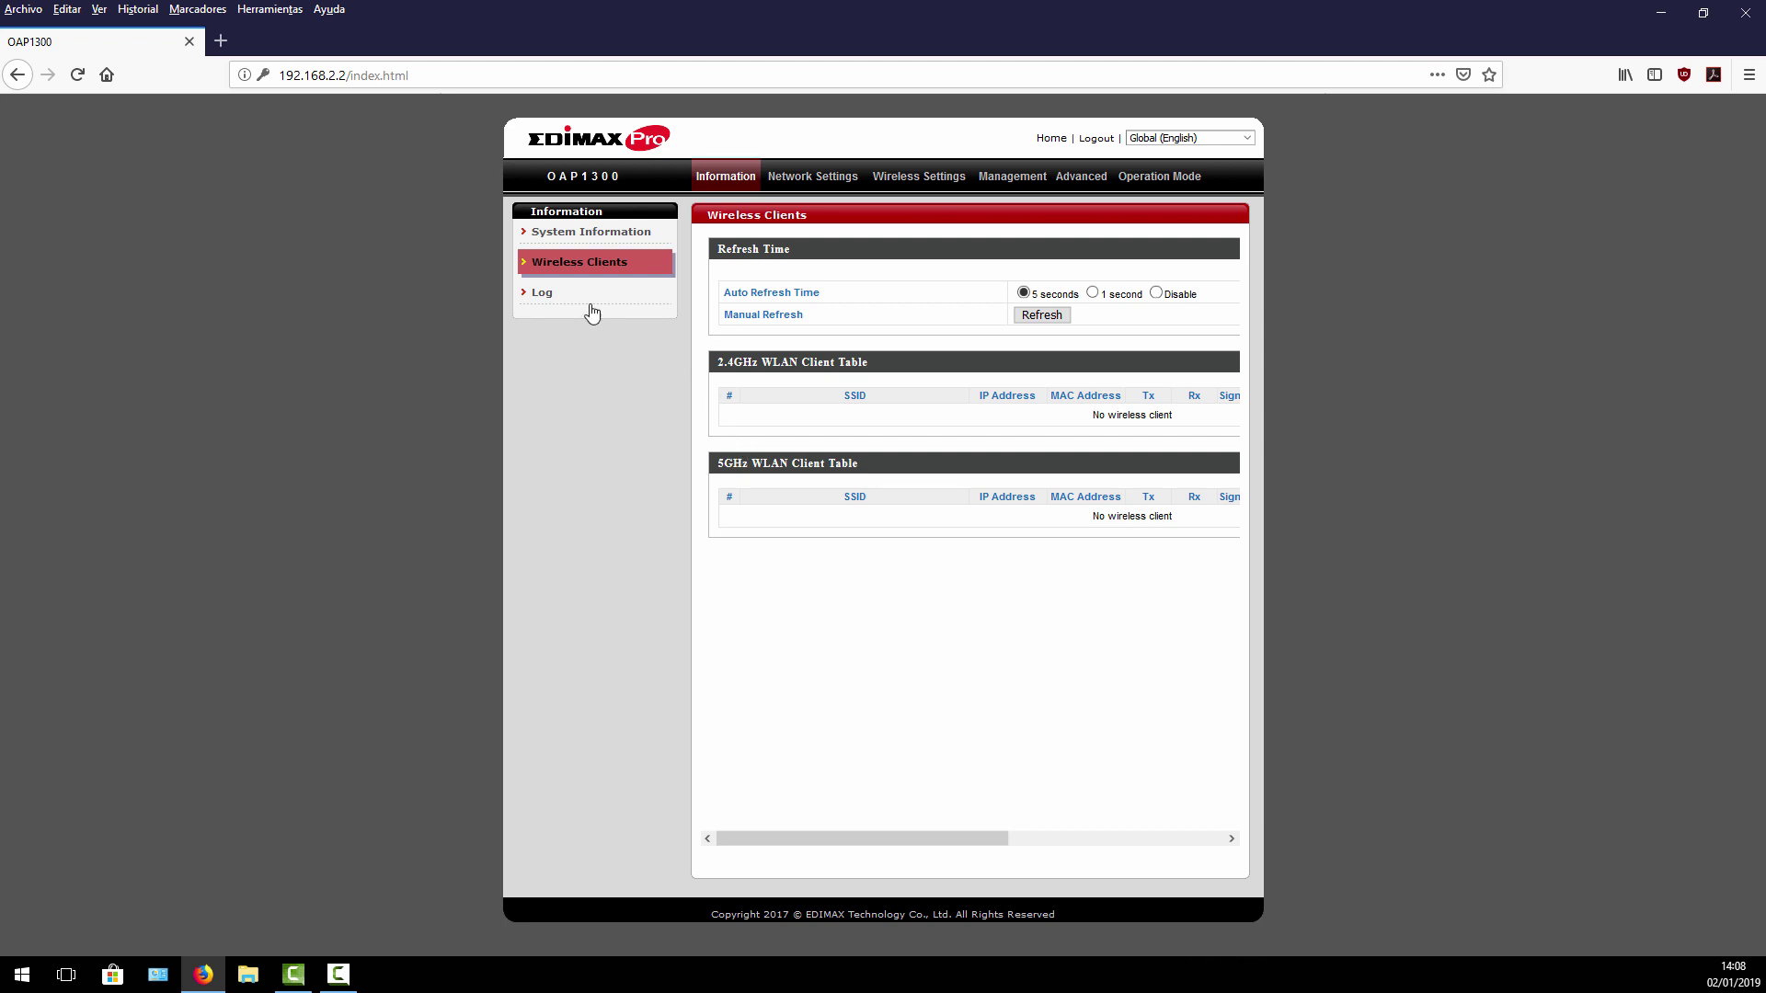
pyautogui.click(559, 296)
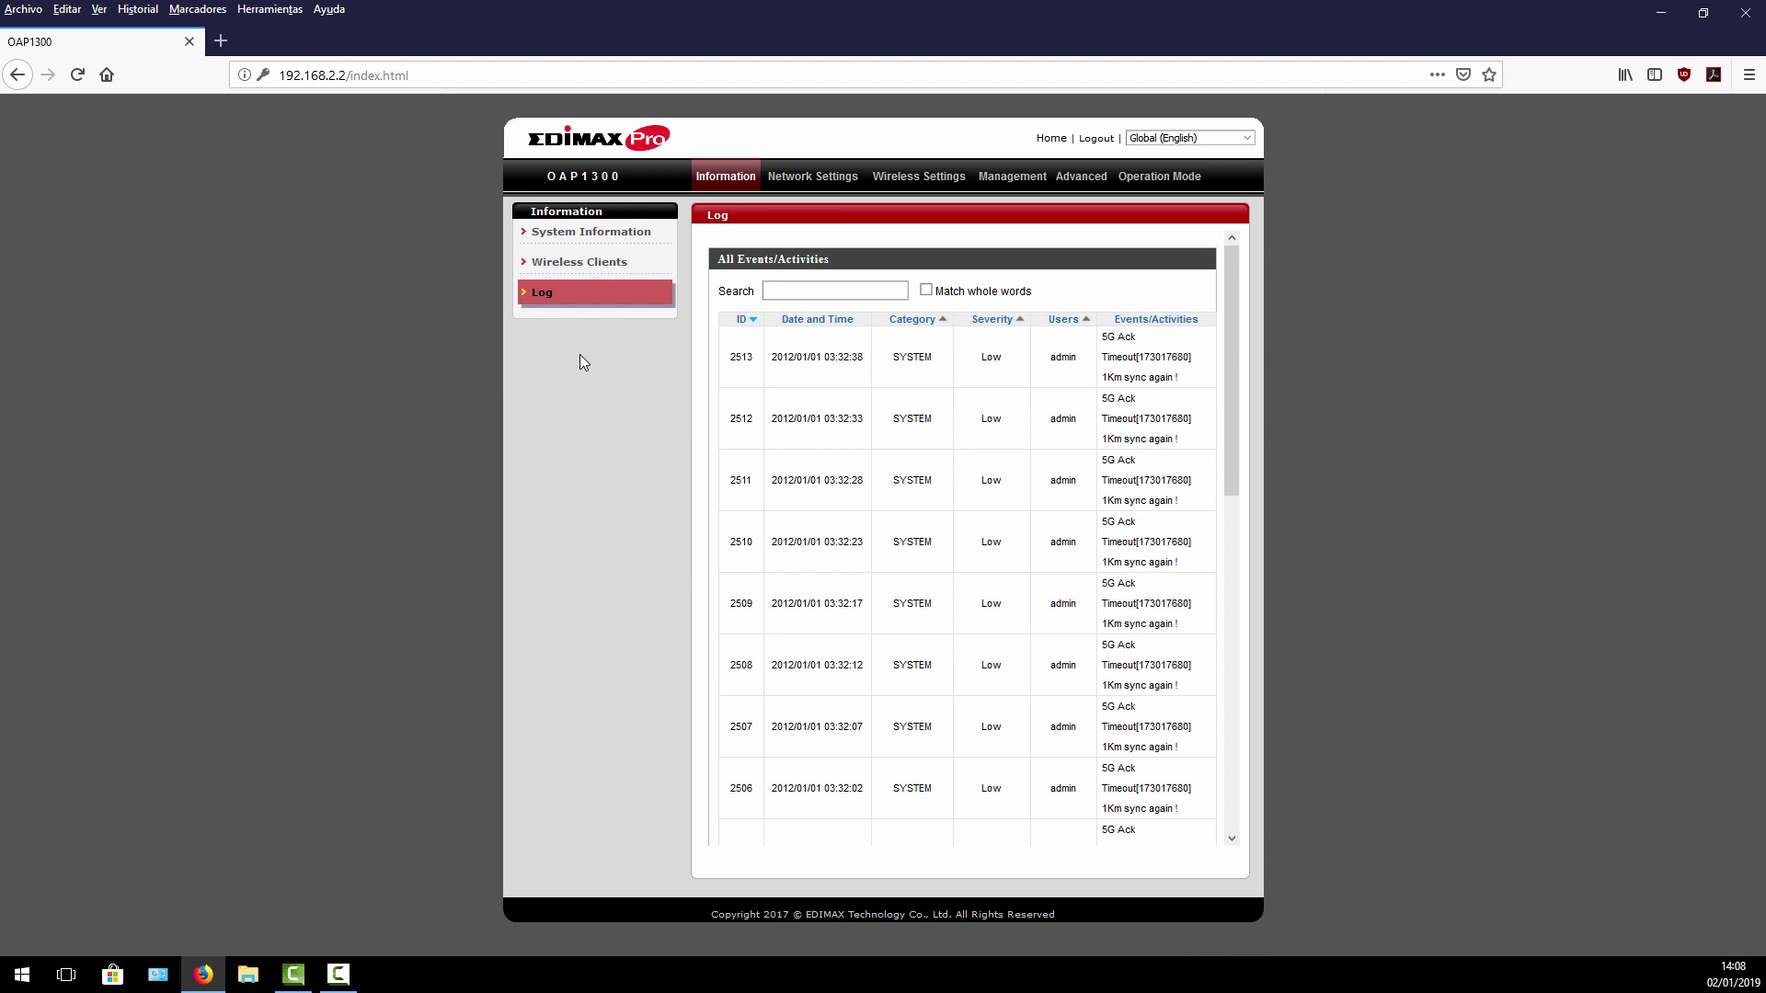
# Step: Open the LAN-side IP address settings and choose DHCP Client as the IP address assignment
pyautogui.click(802, 179)
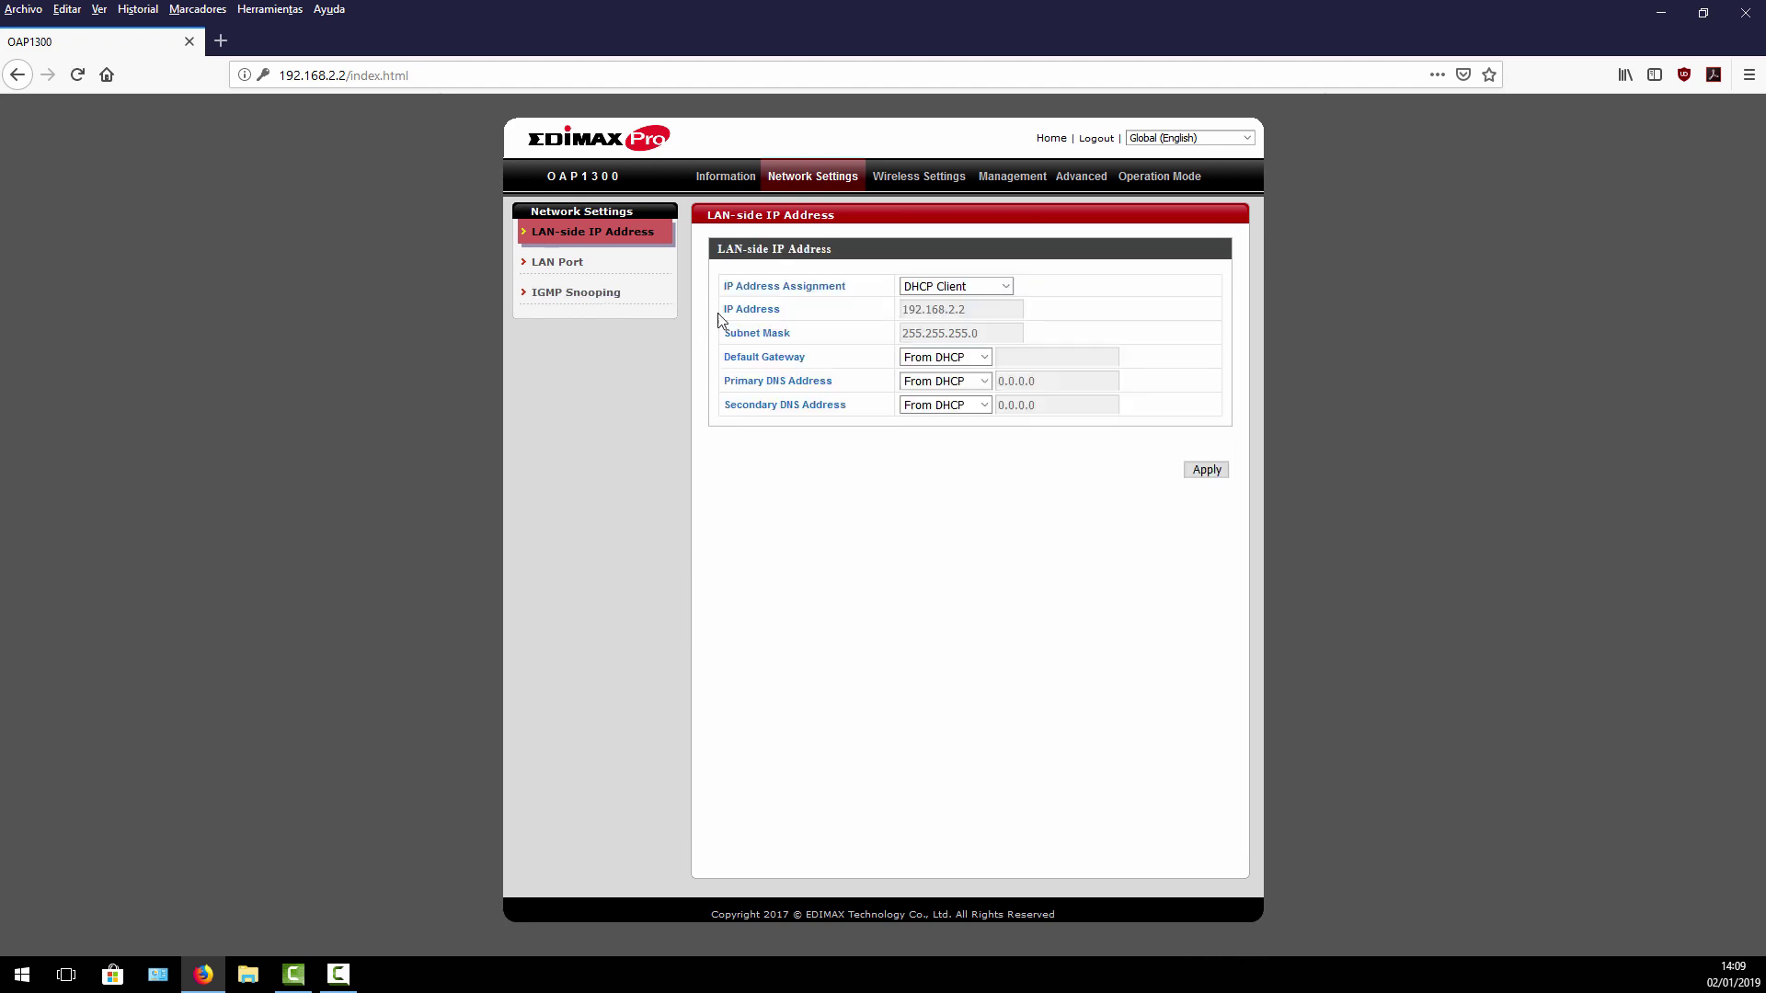
pyautogui.click(948, 287)
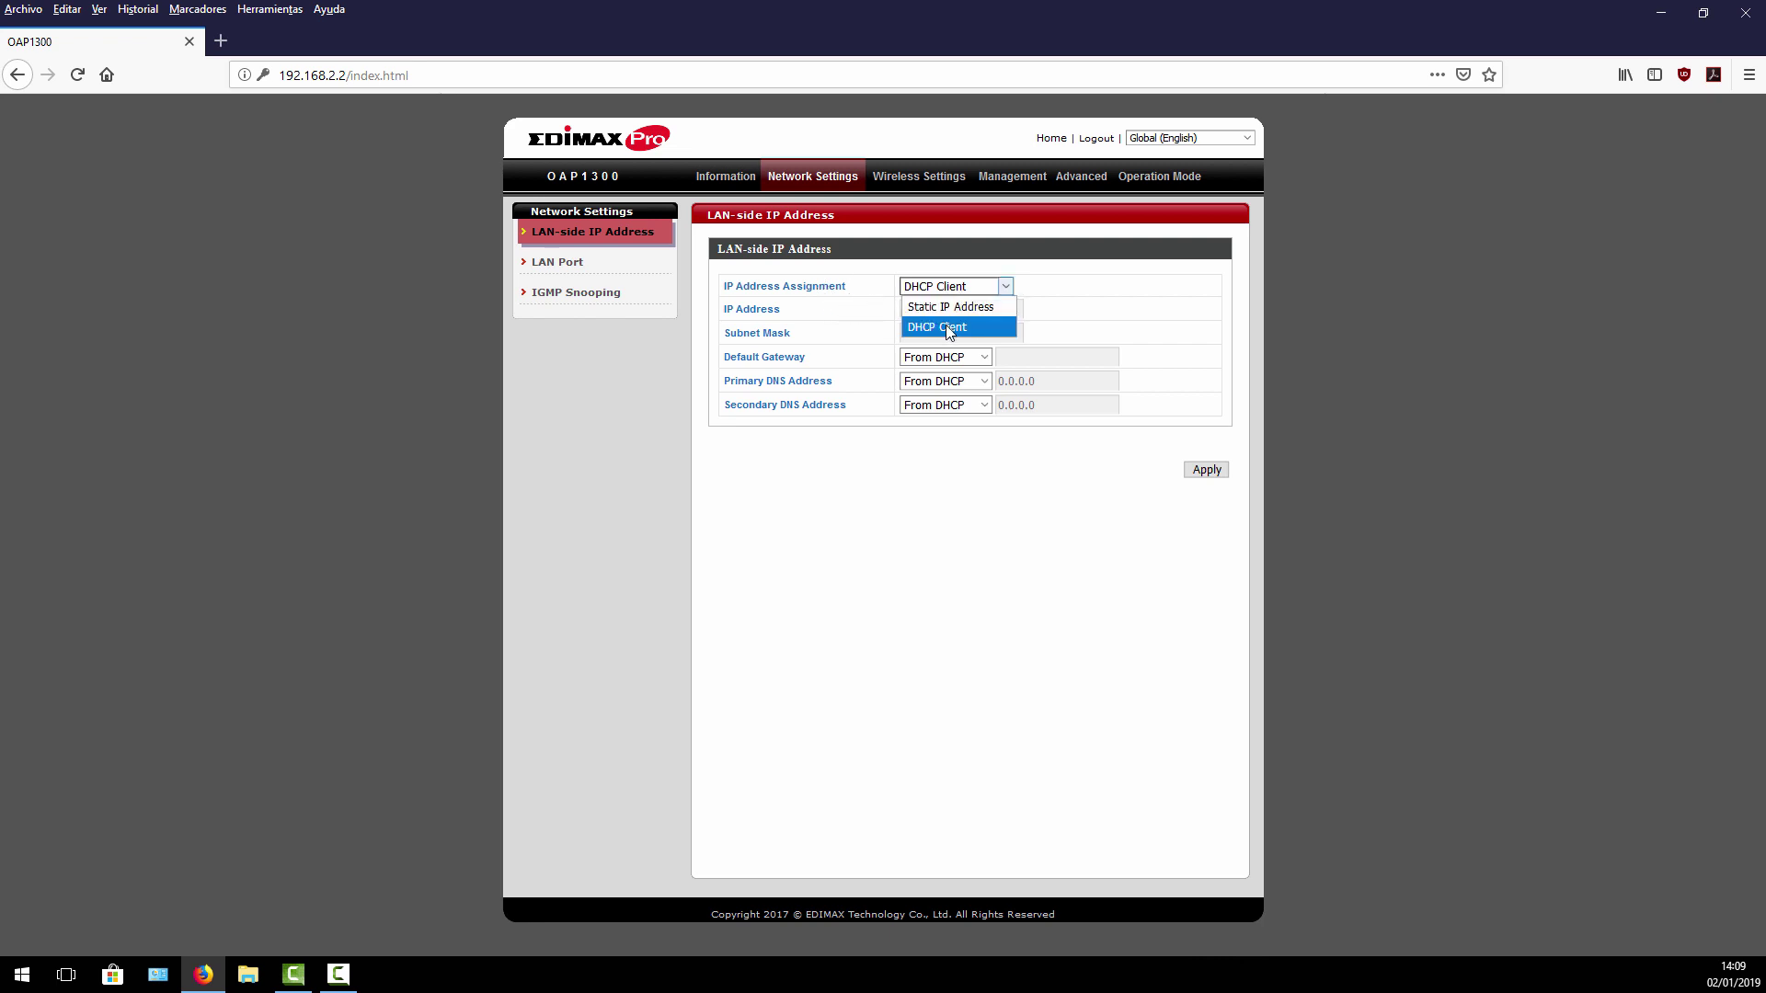
pyautogui.click(951, 327)
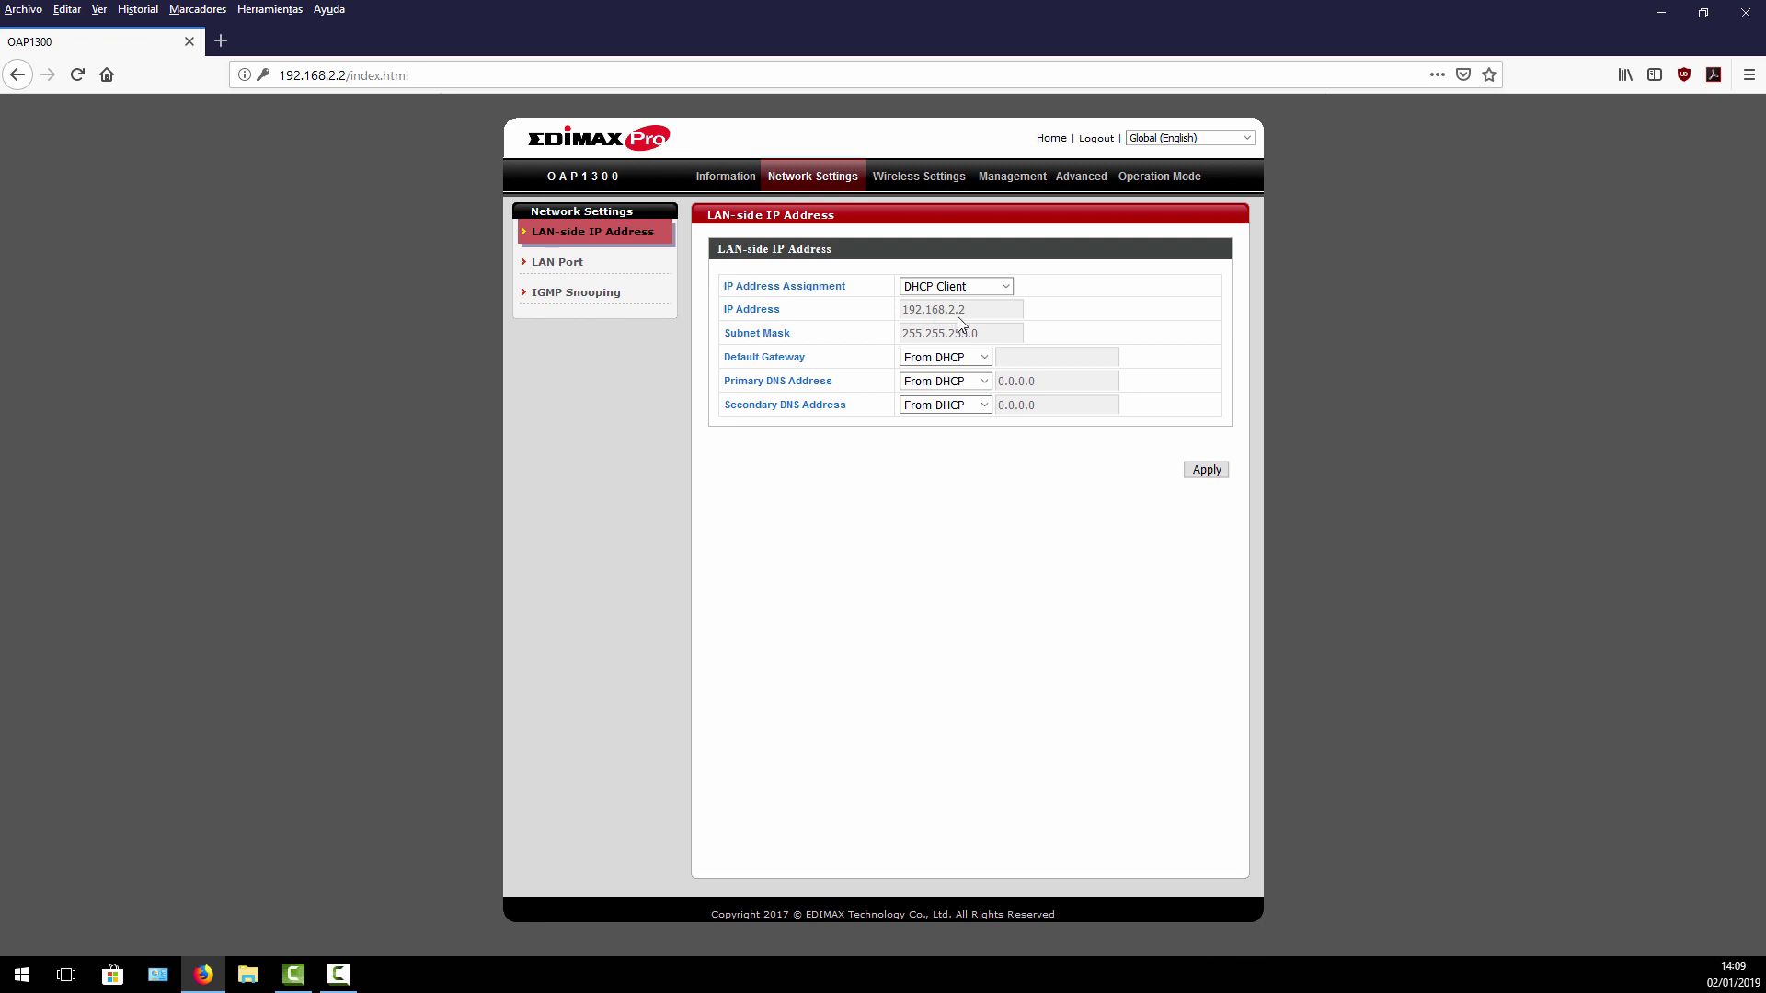
# Step: Examine the wired LAN port options for enabling, speed and duplex, flow control and 802.3az on LAN1 and LAN2
pyautogui.click(578, 262)
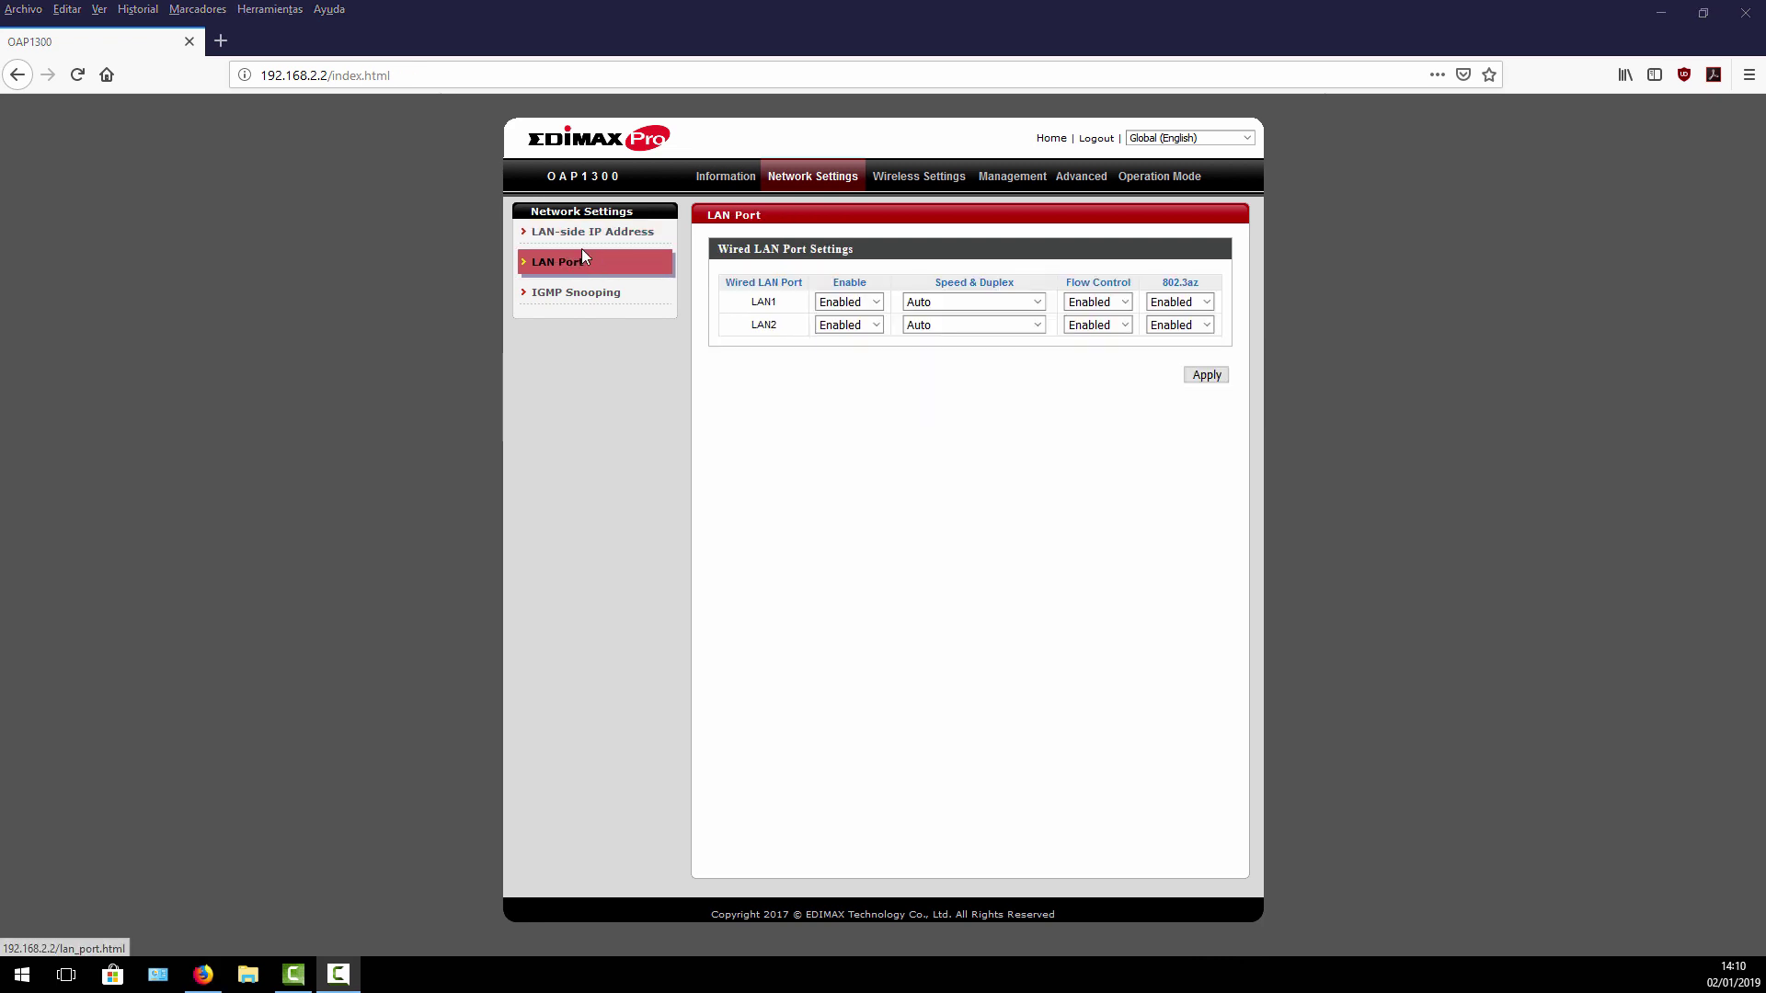
pyautogui.click(866, 306)
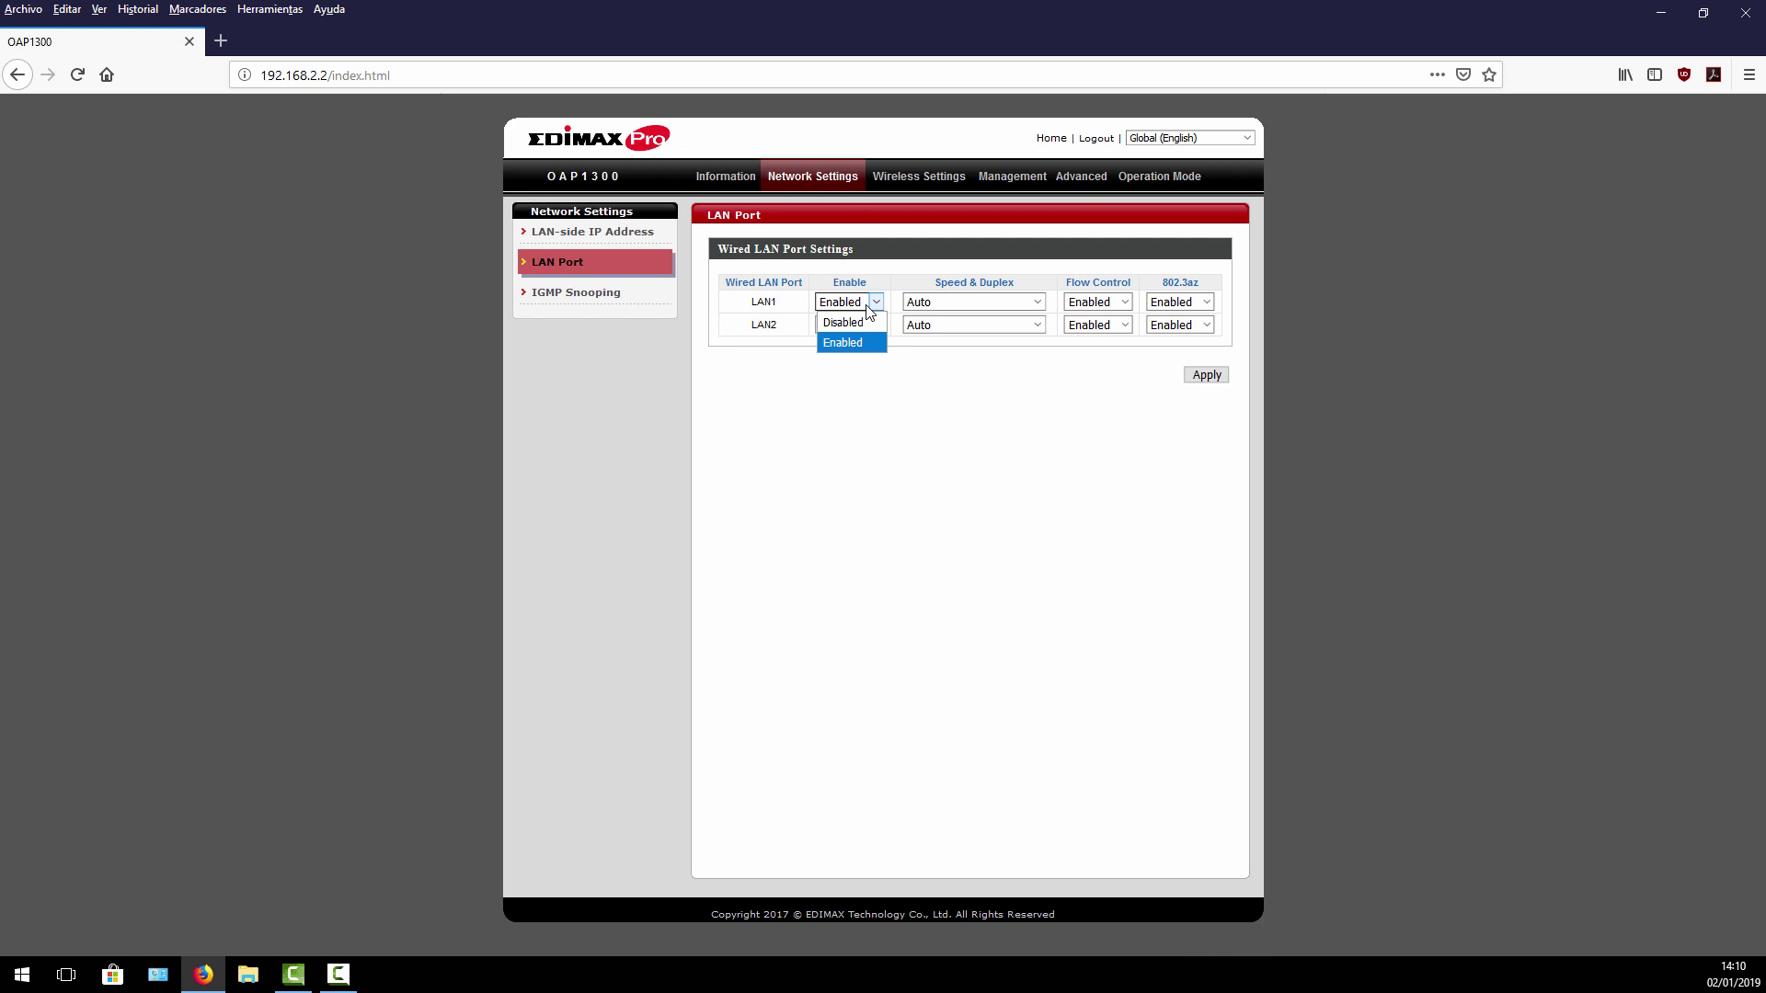
pyautogui.click(876, 410)
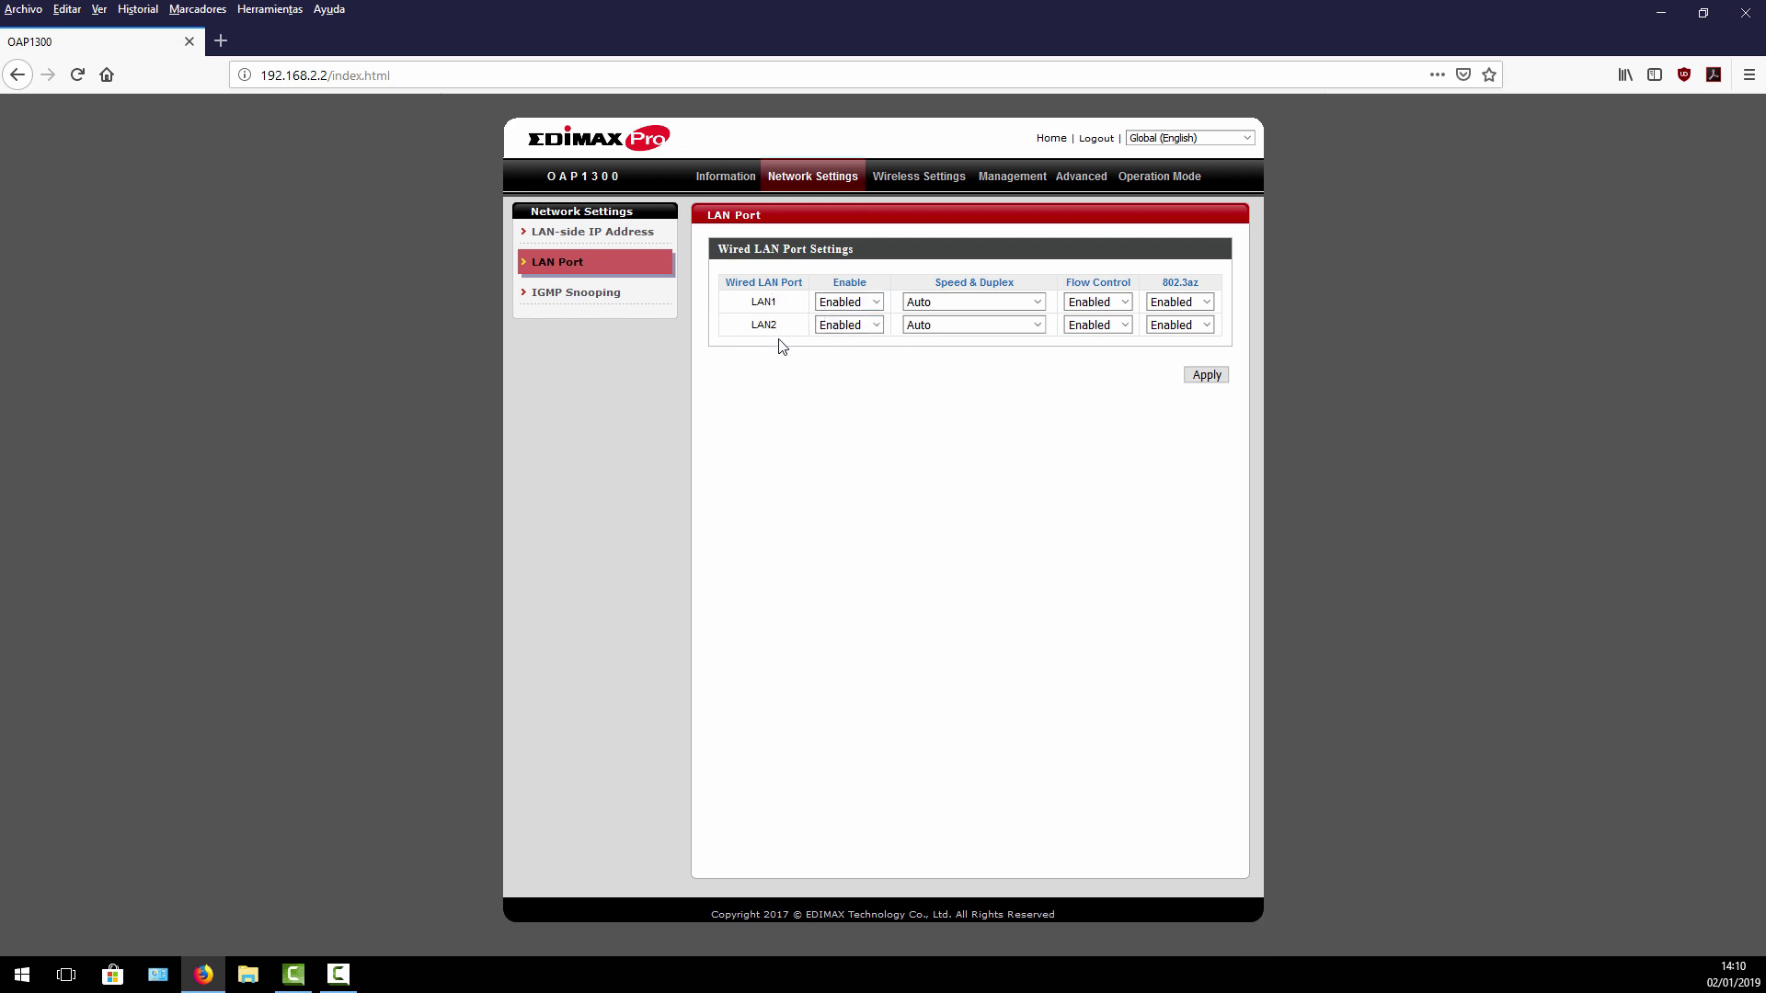
pyautogui.click(985, 326)
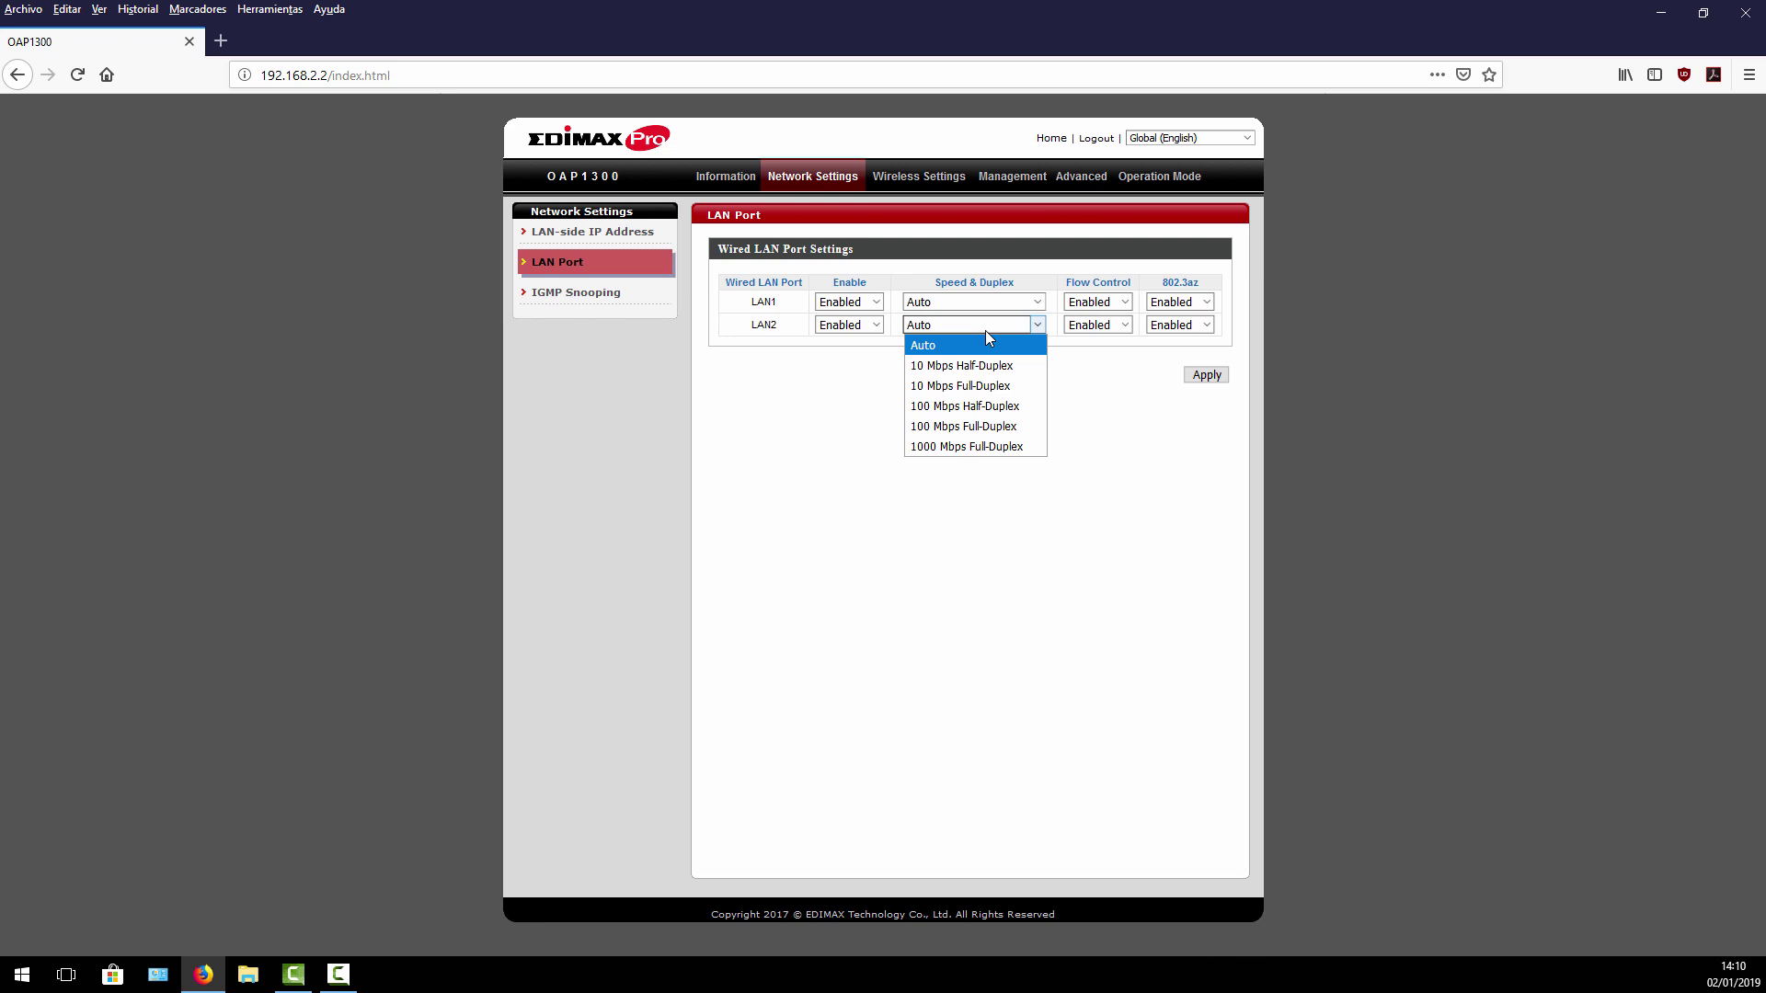
pyautogui.press('Tab')
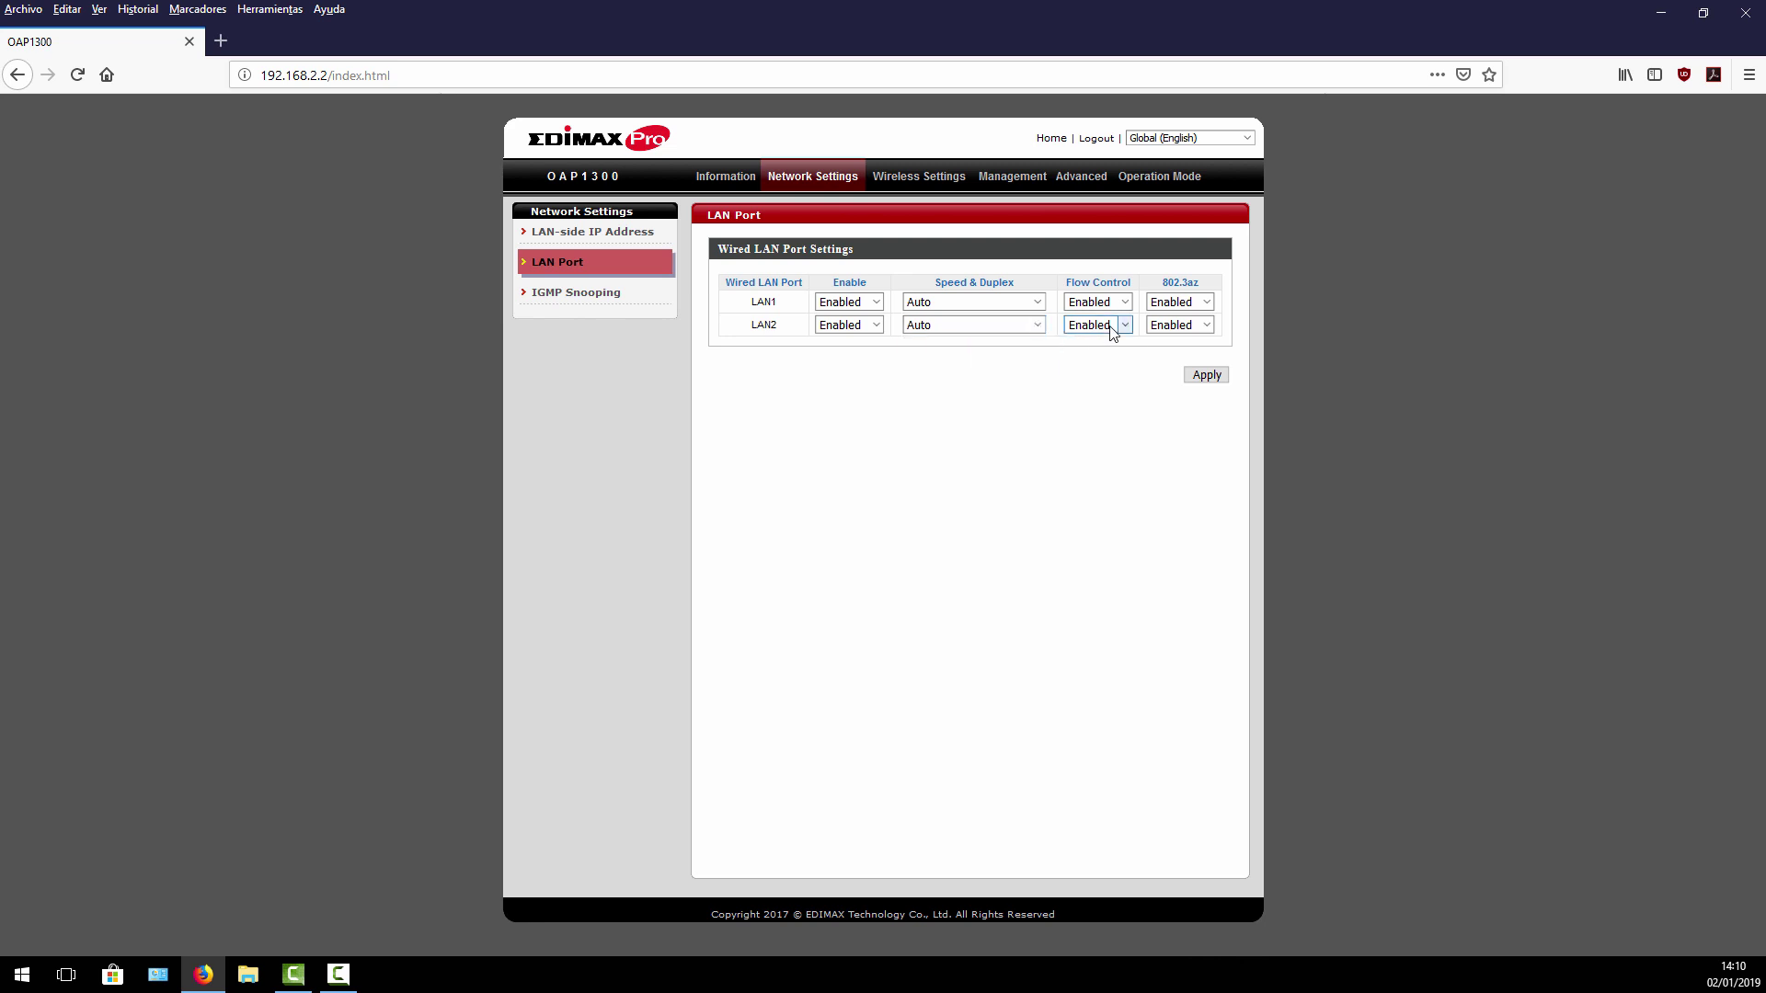
pyautogui.click(1113, 326)
pyautogui.click(1200, 326)
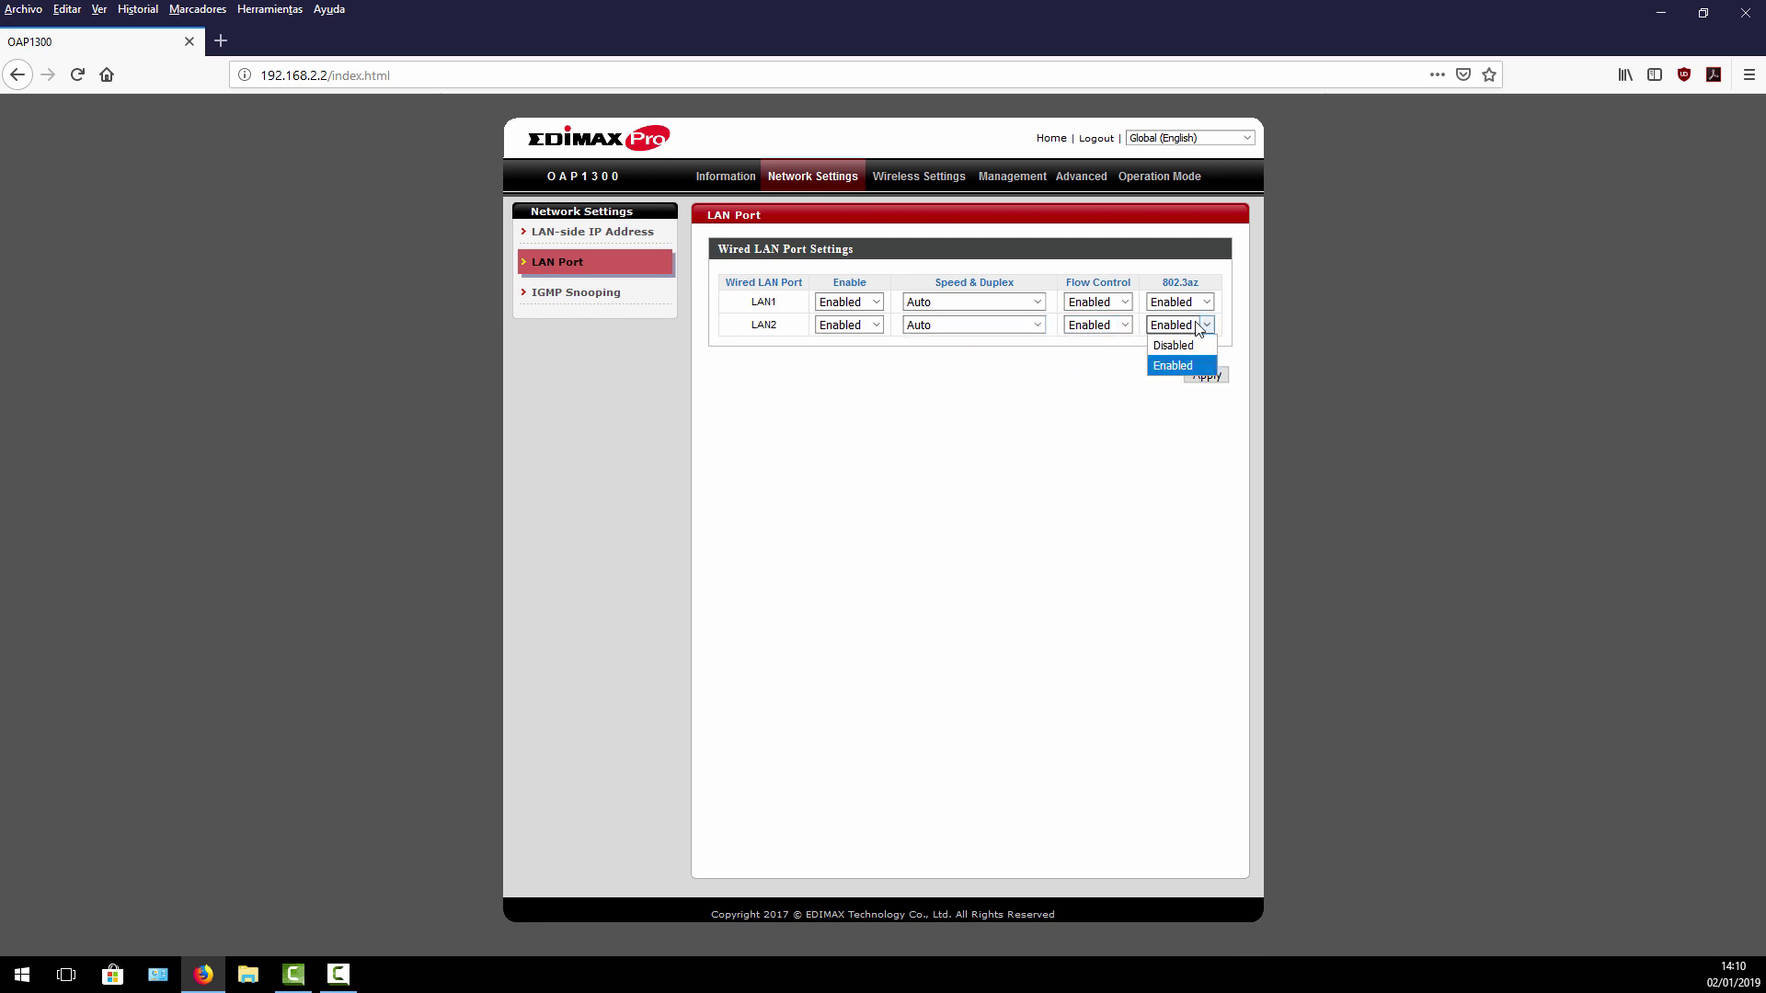
pyautogui.click(1001, 378)
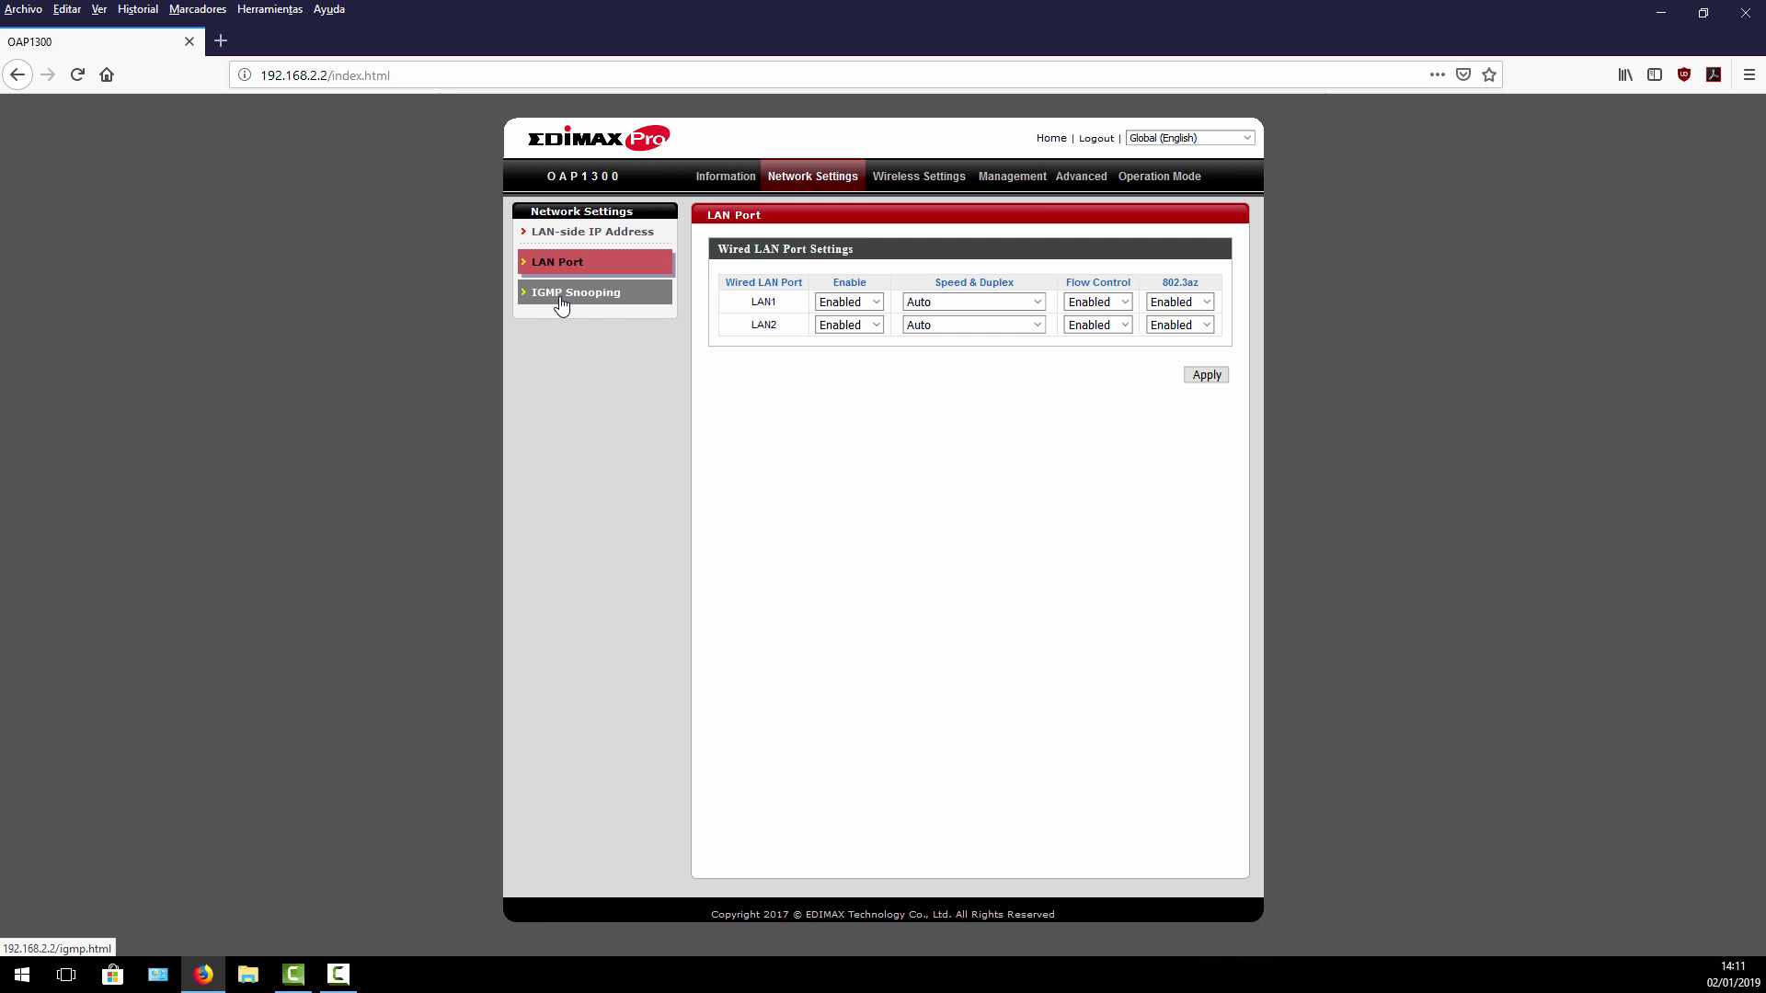
# Step: View the wireless extender's site survey page and the 2.4 GHz and 5 GHz profile lists
pyautogui.click(950, 181)
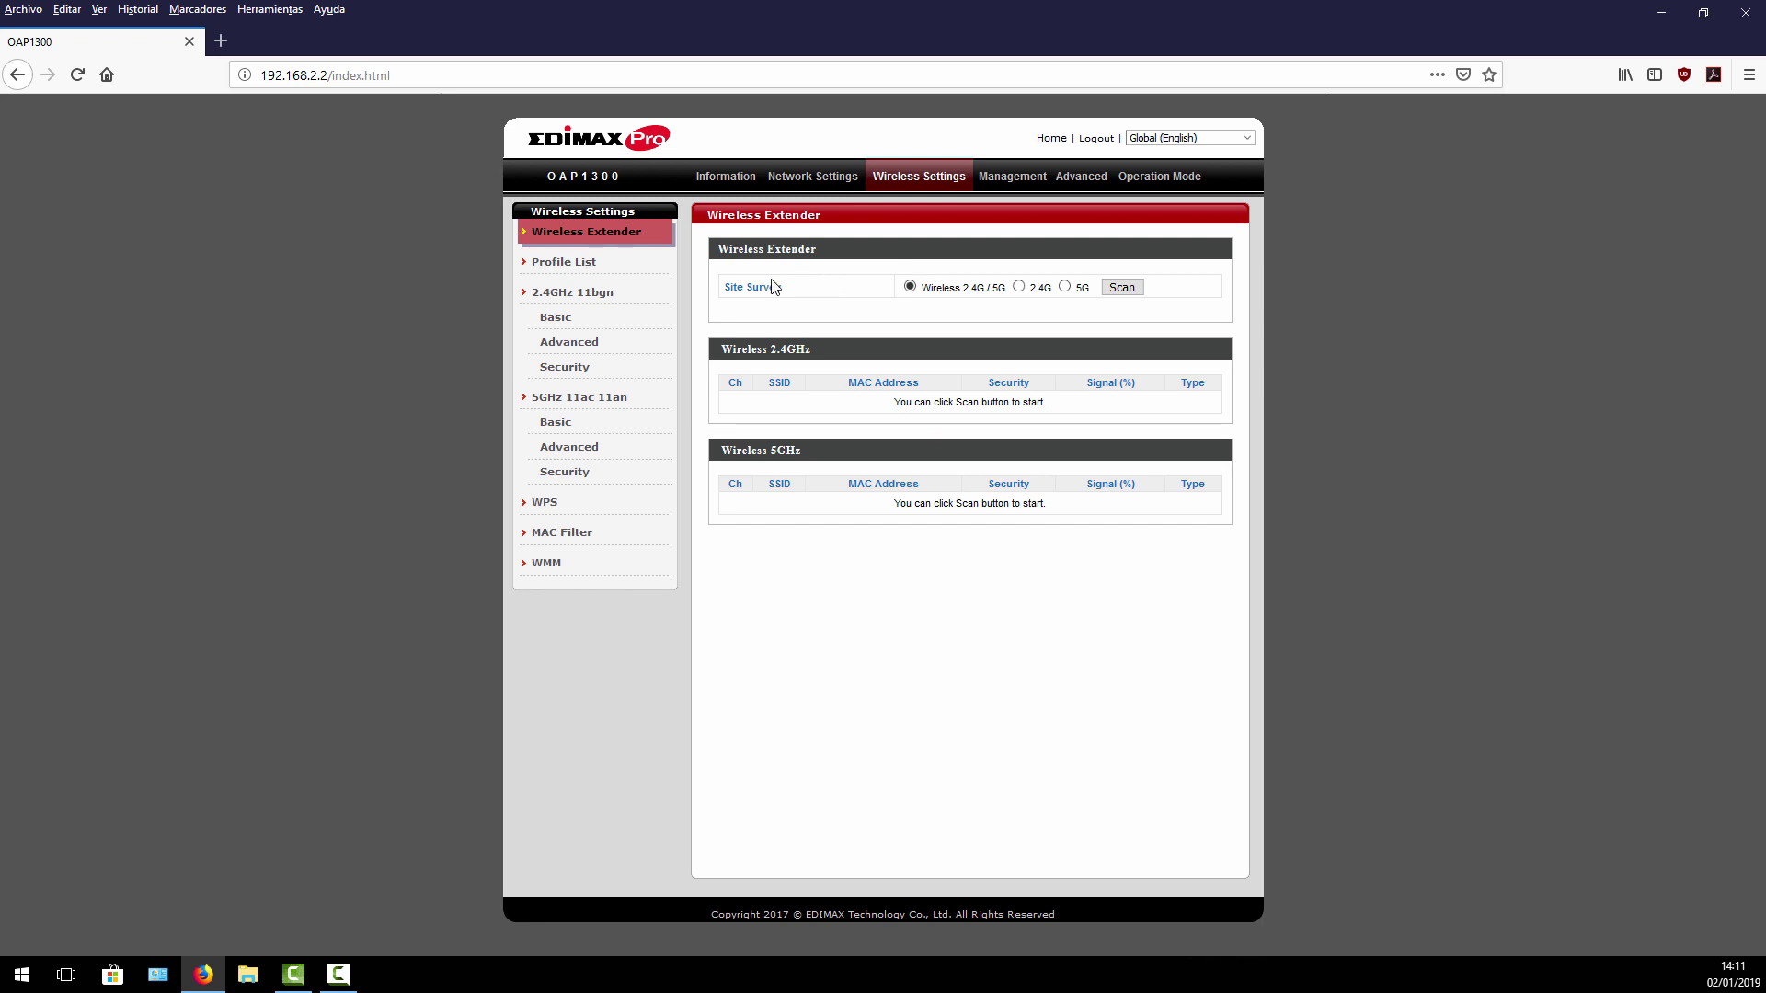
pyautogui.click(598, 266)
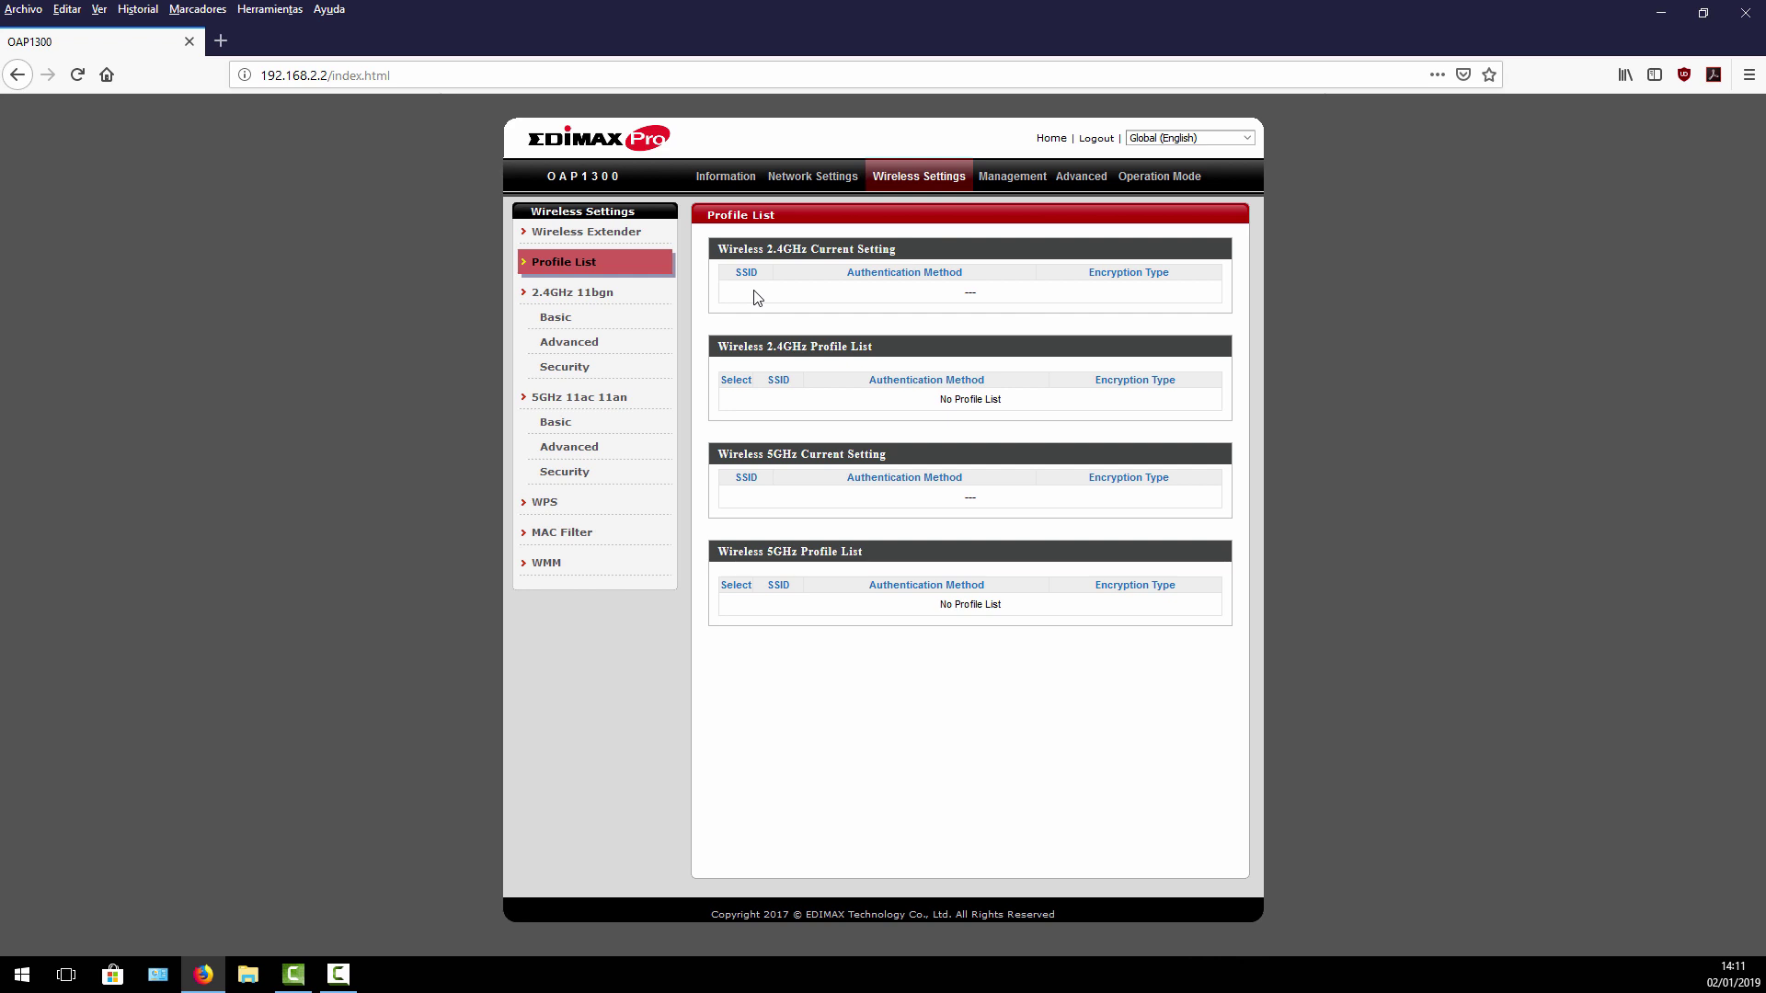
# Step: Inspect the 2.4 GHz basic settings, pointing out the network's SSID1 name
pyautogui.click(608, 321)
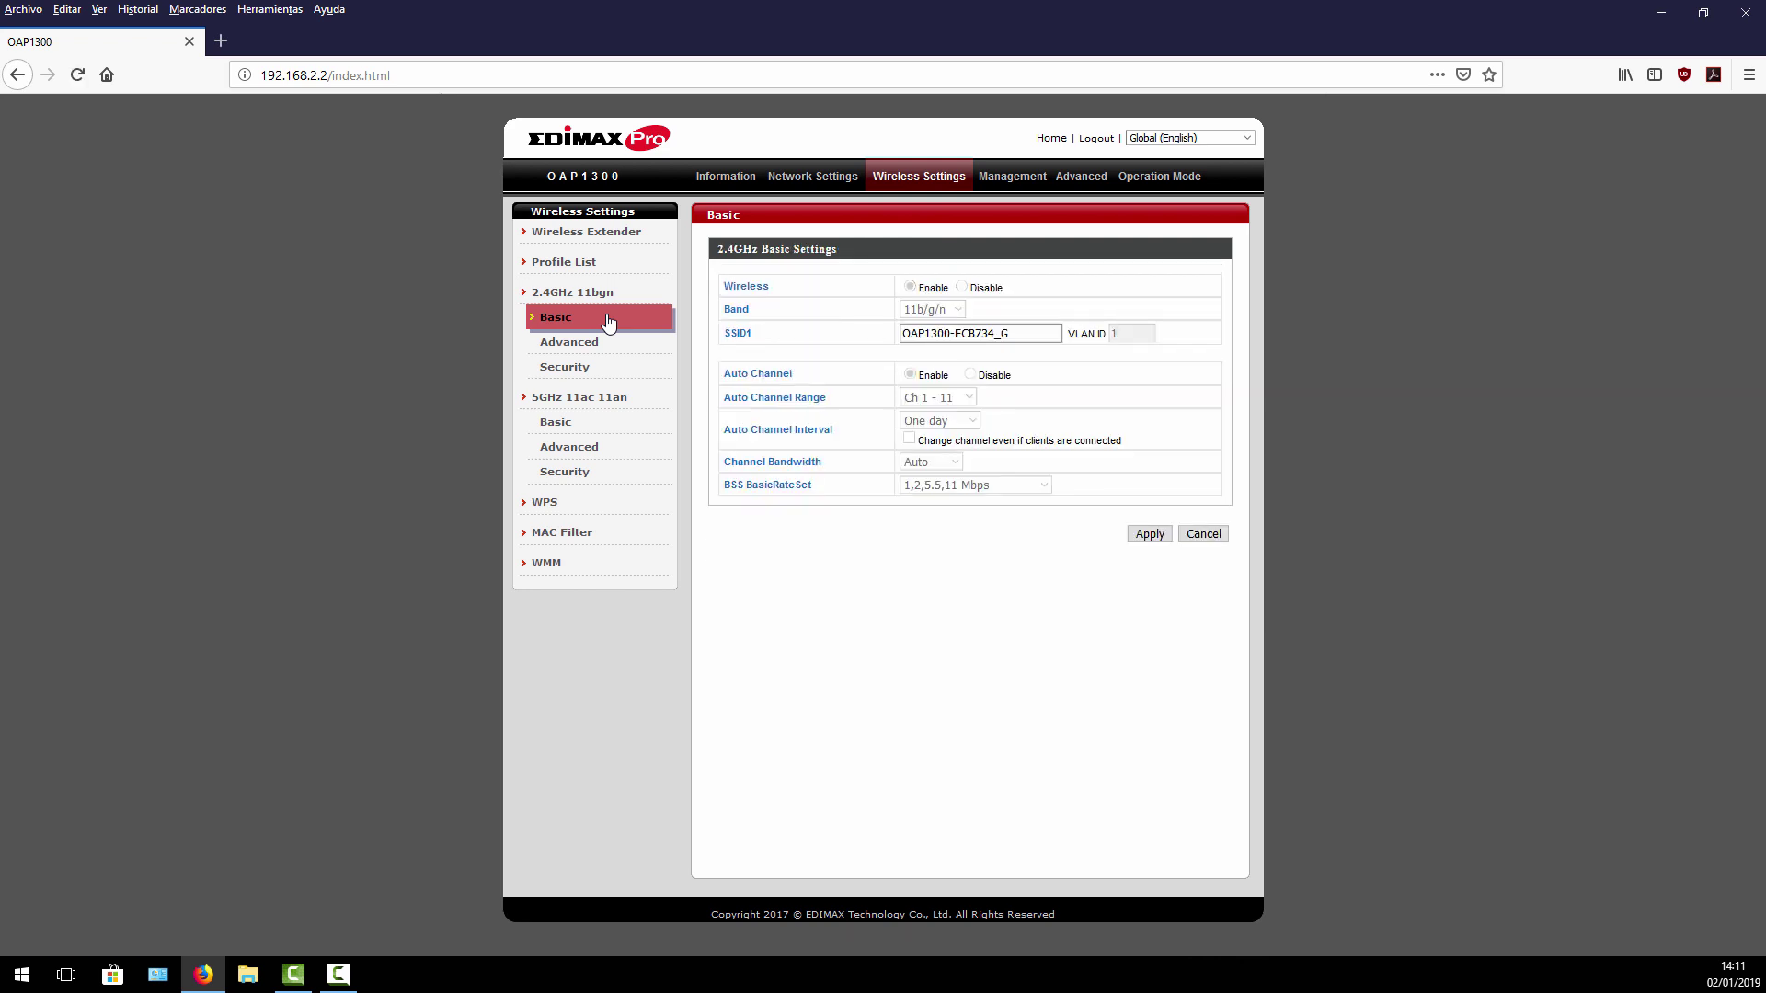
pyautogui.doubleClick(1007, 332)
pyautogui.click(1072, 412)
# Step: Inspect the 2.4 GHz advanced settings, highlighting the guard interval and DTIM period entries
pyautogui.click(581, 349)
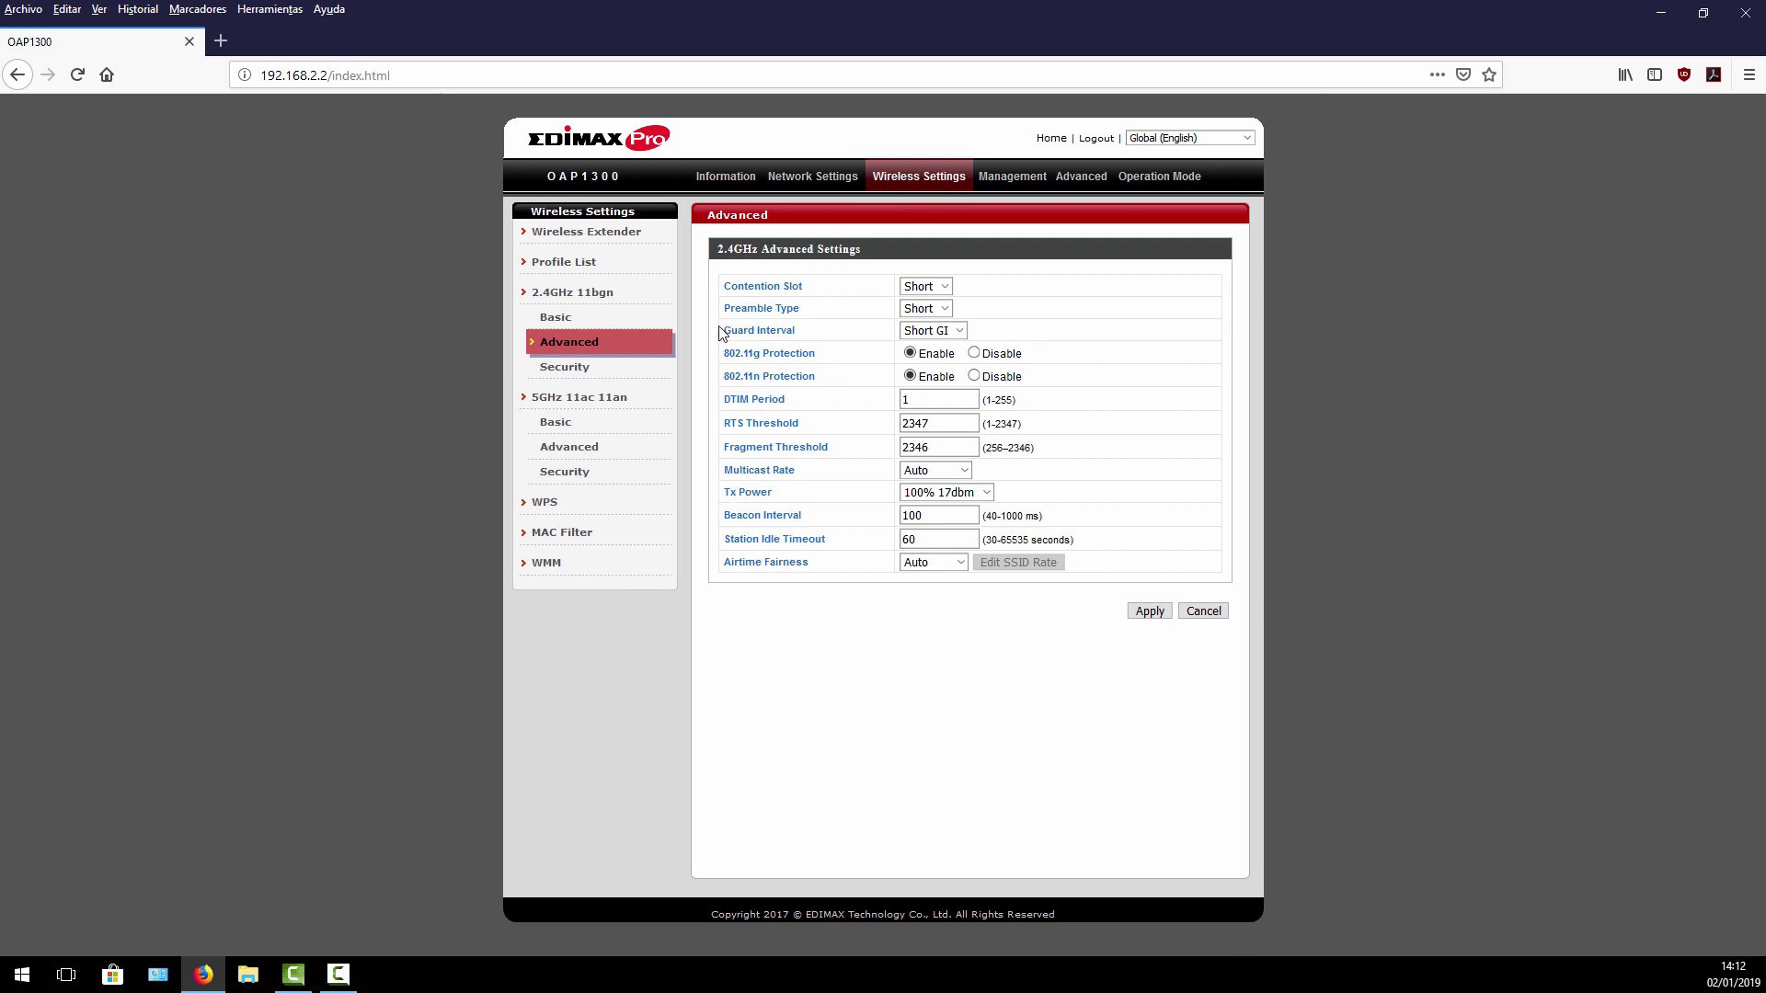
pyautogui.tripleClick(758, 334)
pyautogui.moveTo(780, 399); pyautogui.dragTo(715, 394)
# Step: Examine the wireless client isolation and 802.11k options in the 2.4 GHz security settings
pyautogui.click(588, 367)
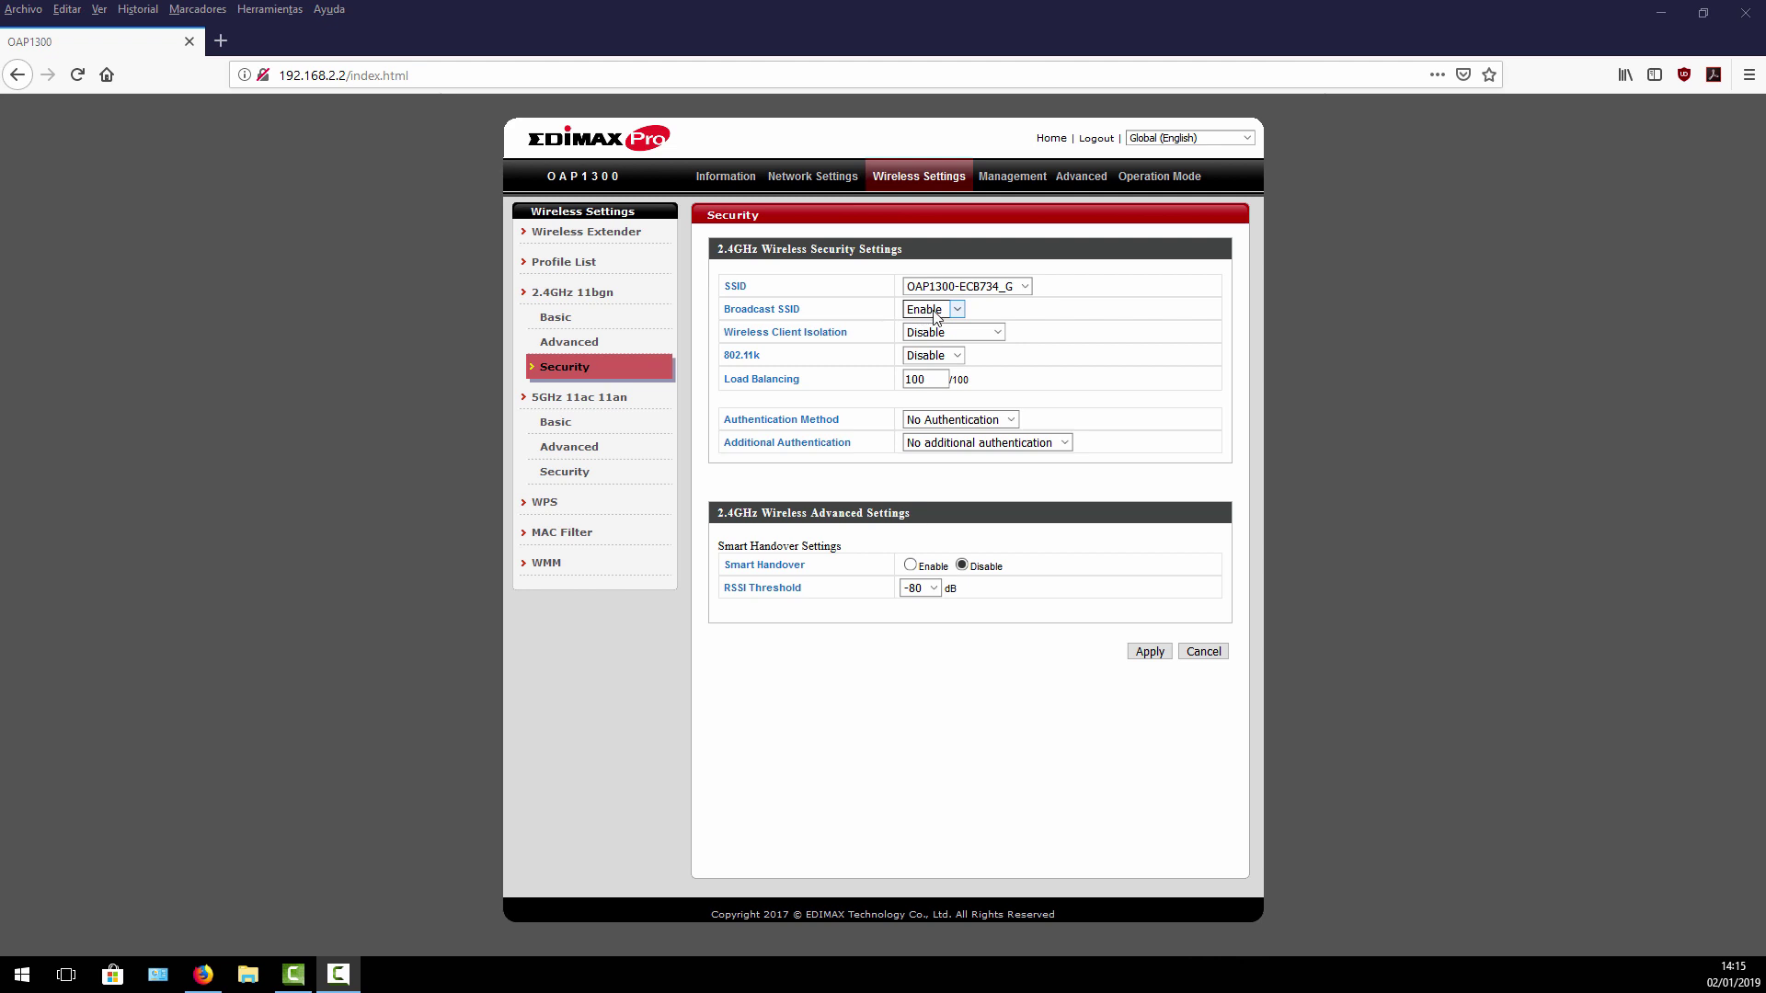
pyautogui.click(950, 337)
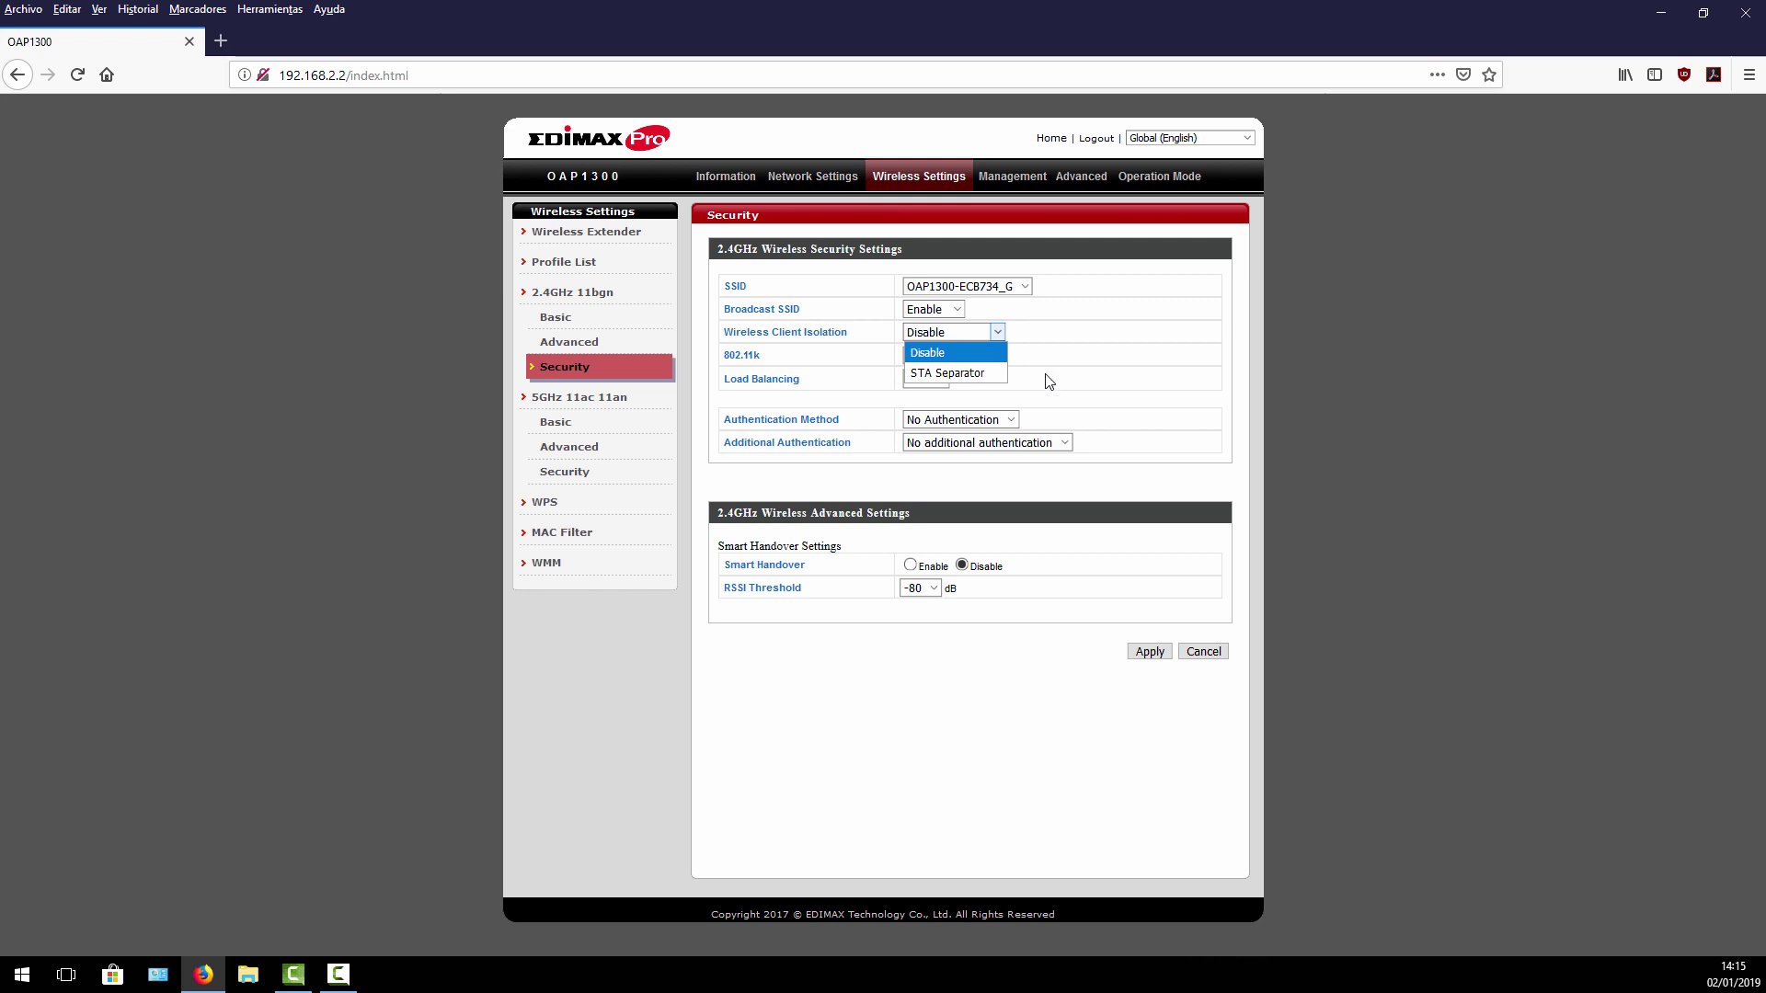
pyautogui.click(1045, 378)
pyautogui.click(955, 356)
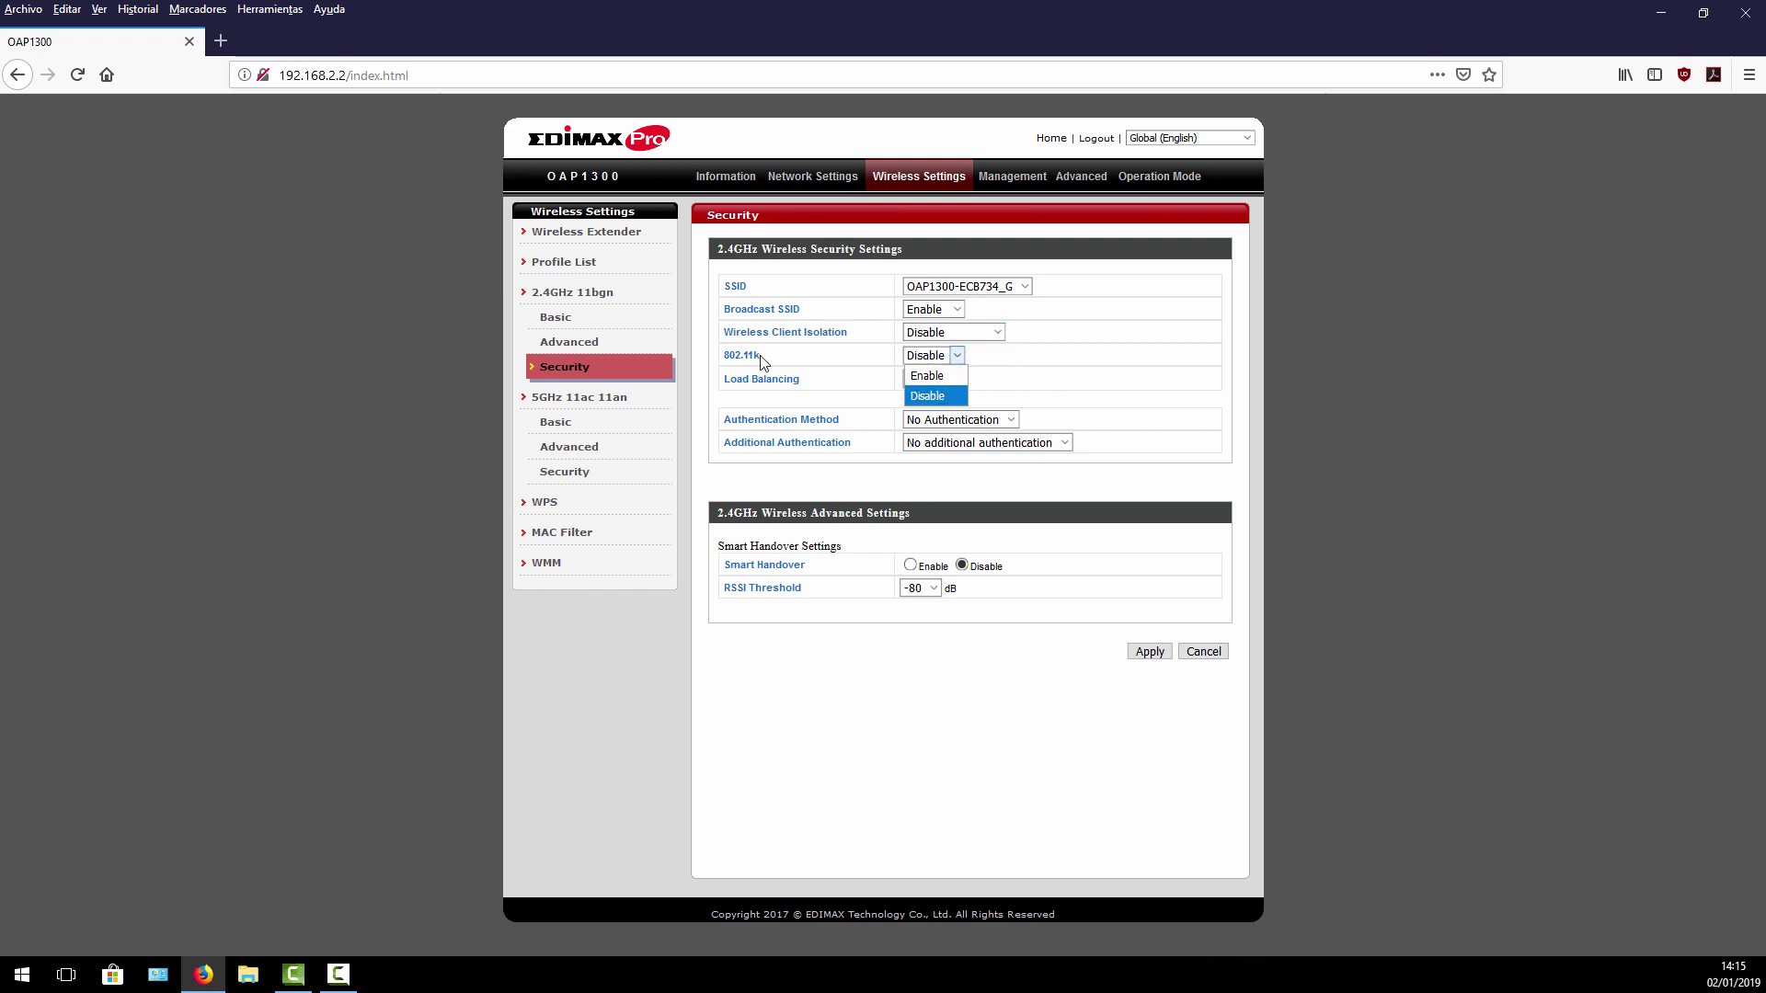
pyautogui.click(810, 386)
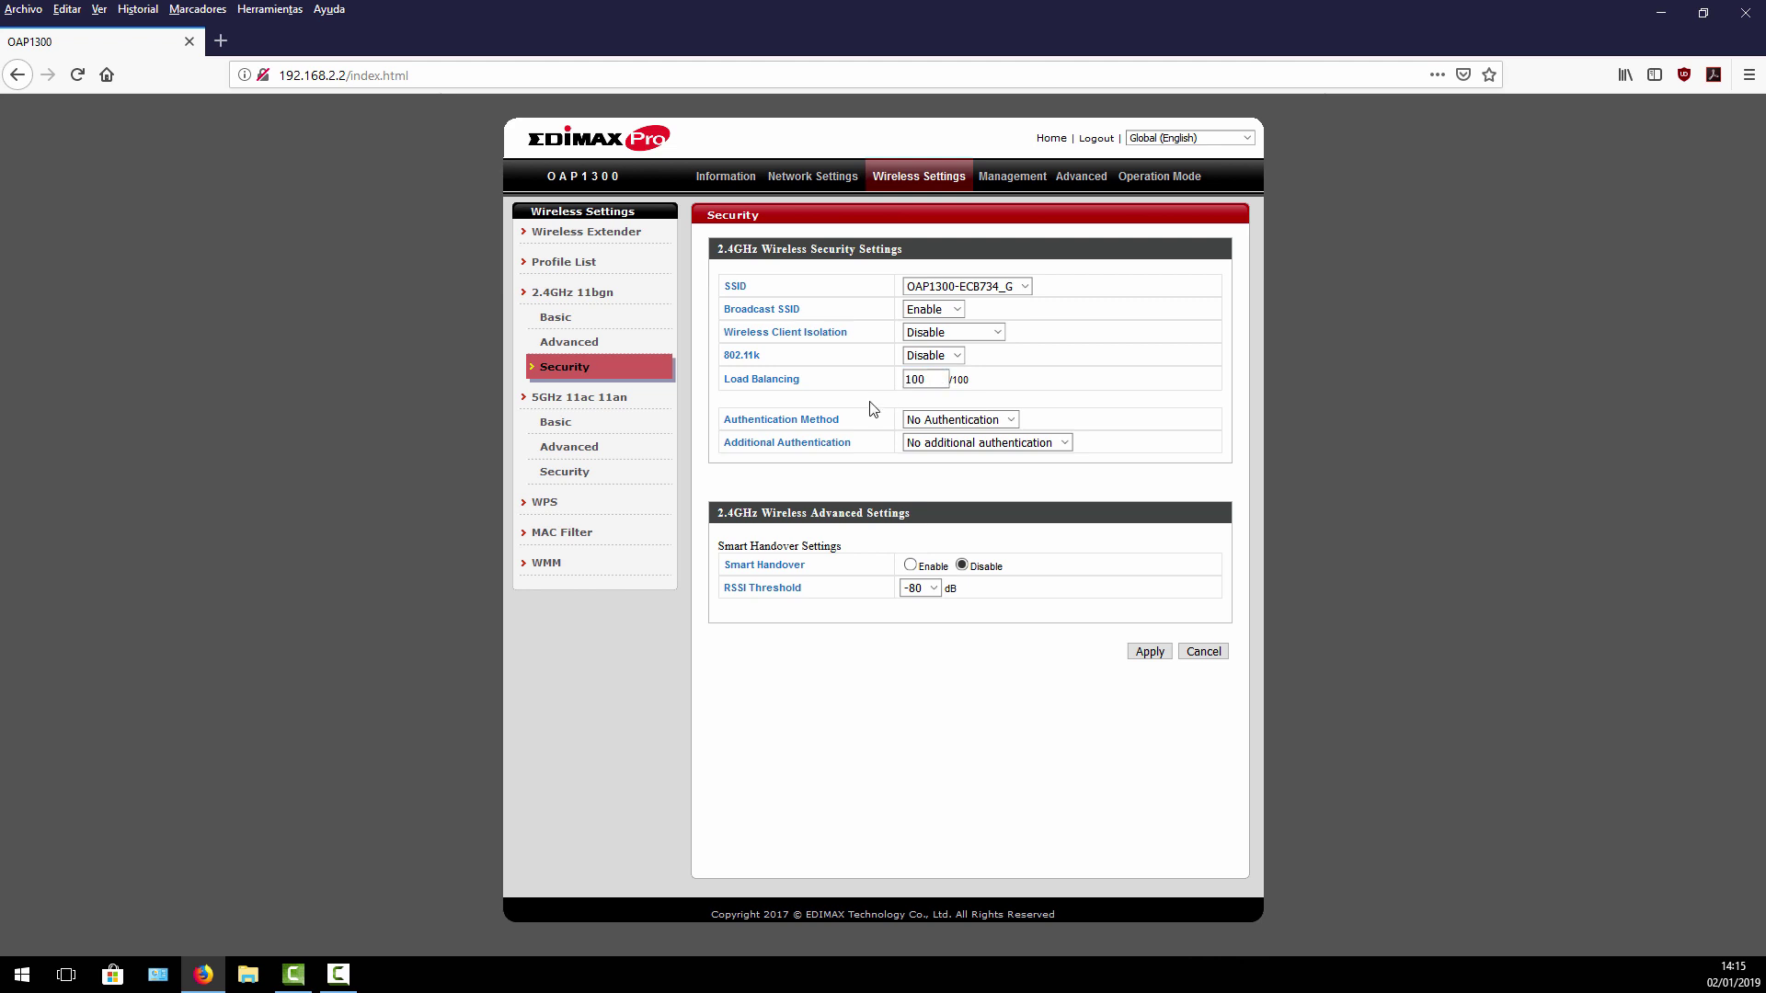
# Step: Try WPA-PSK, No Authentication and WEP as the authentication method for the 2.4 GHz network
pyautogui.click(957, 419)
pyautogui.click(964, 481)
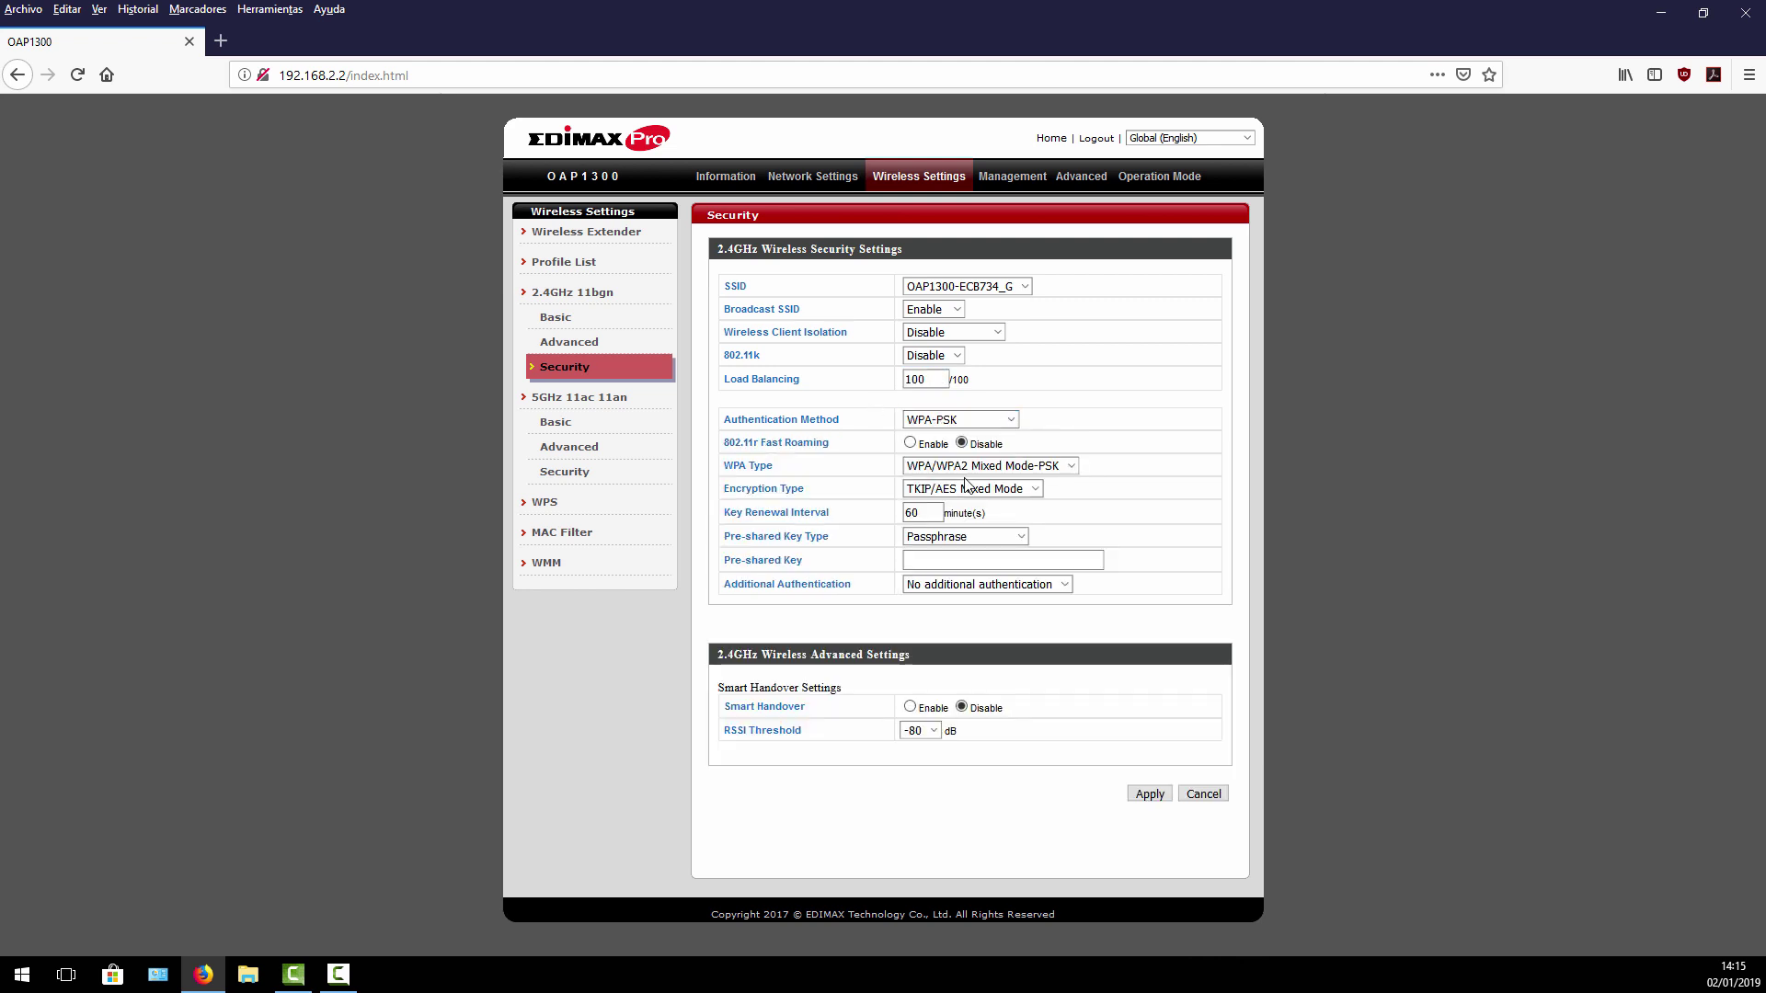
pyautogui.click(982, 421)
pyautogui.click(977, 441)
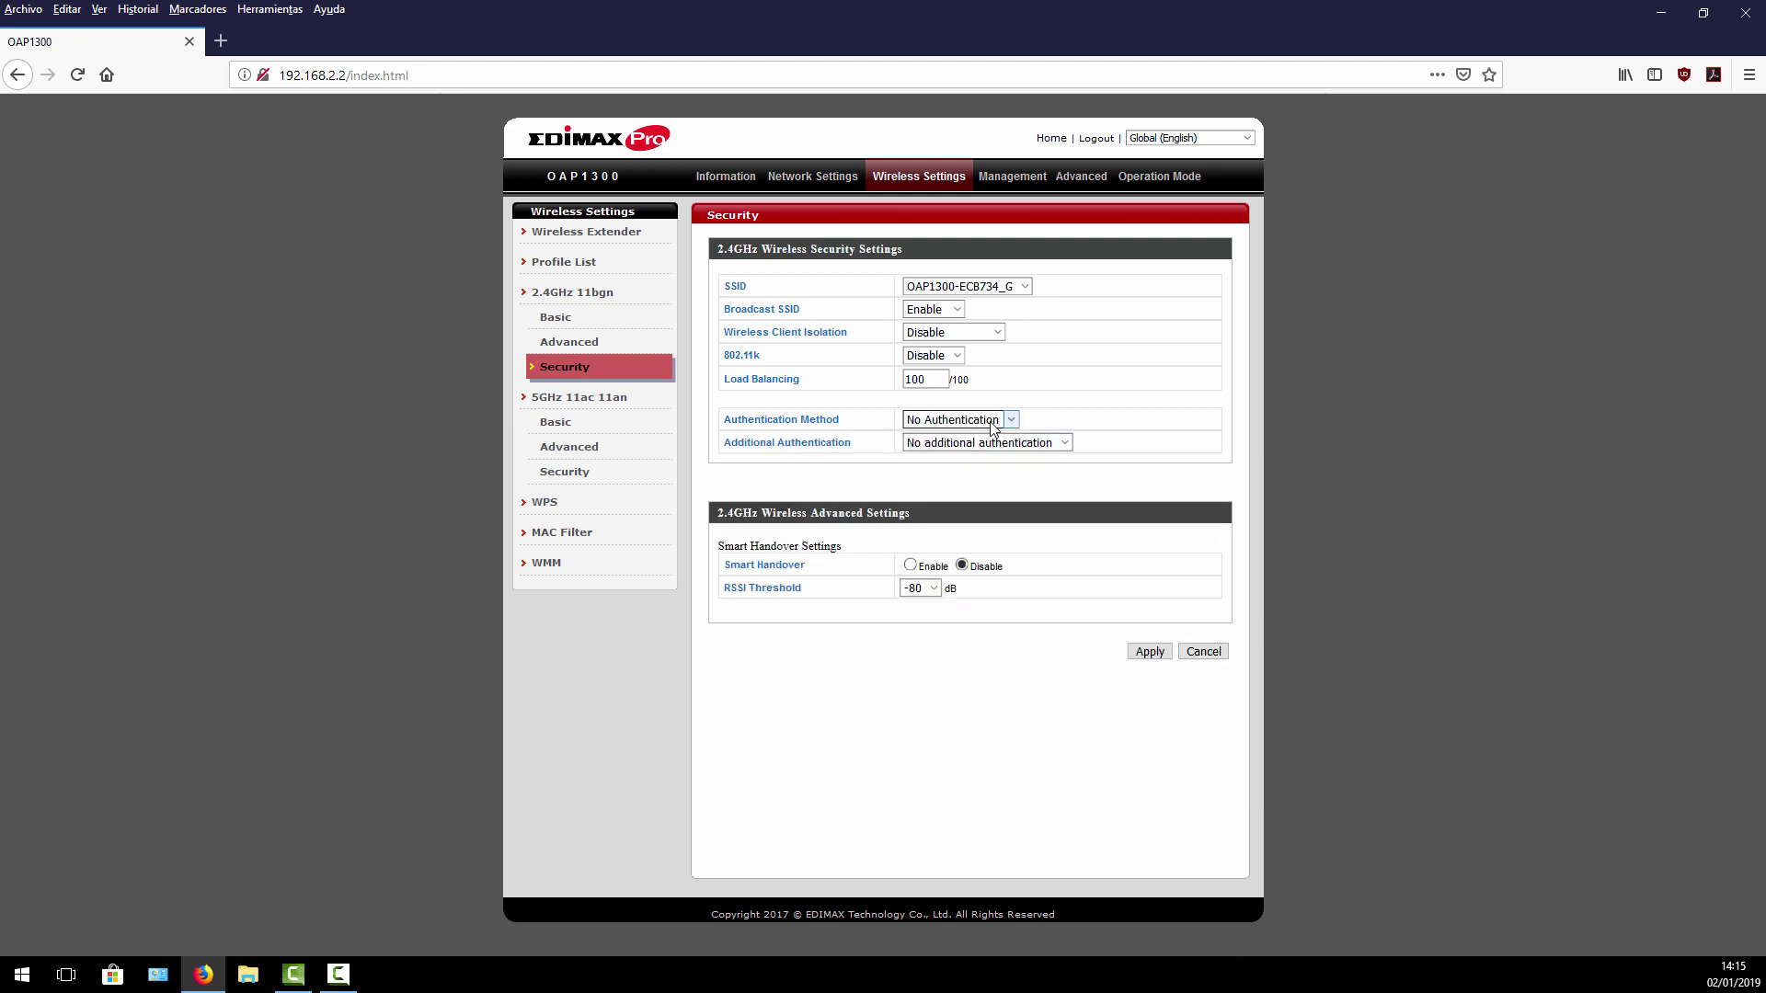
pyautogui.click(977, 420)
pyautogui.click(979, 458)
pyautogui.click(973, 443)
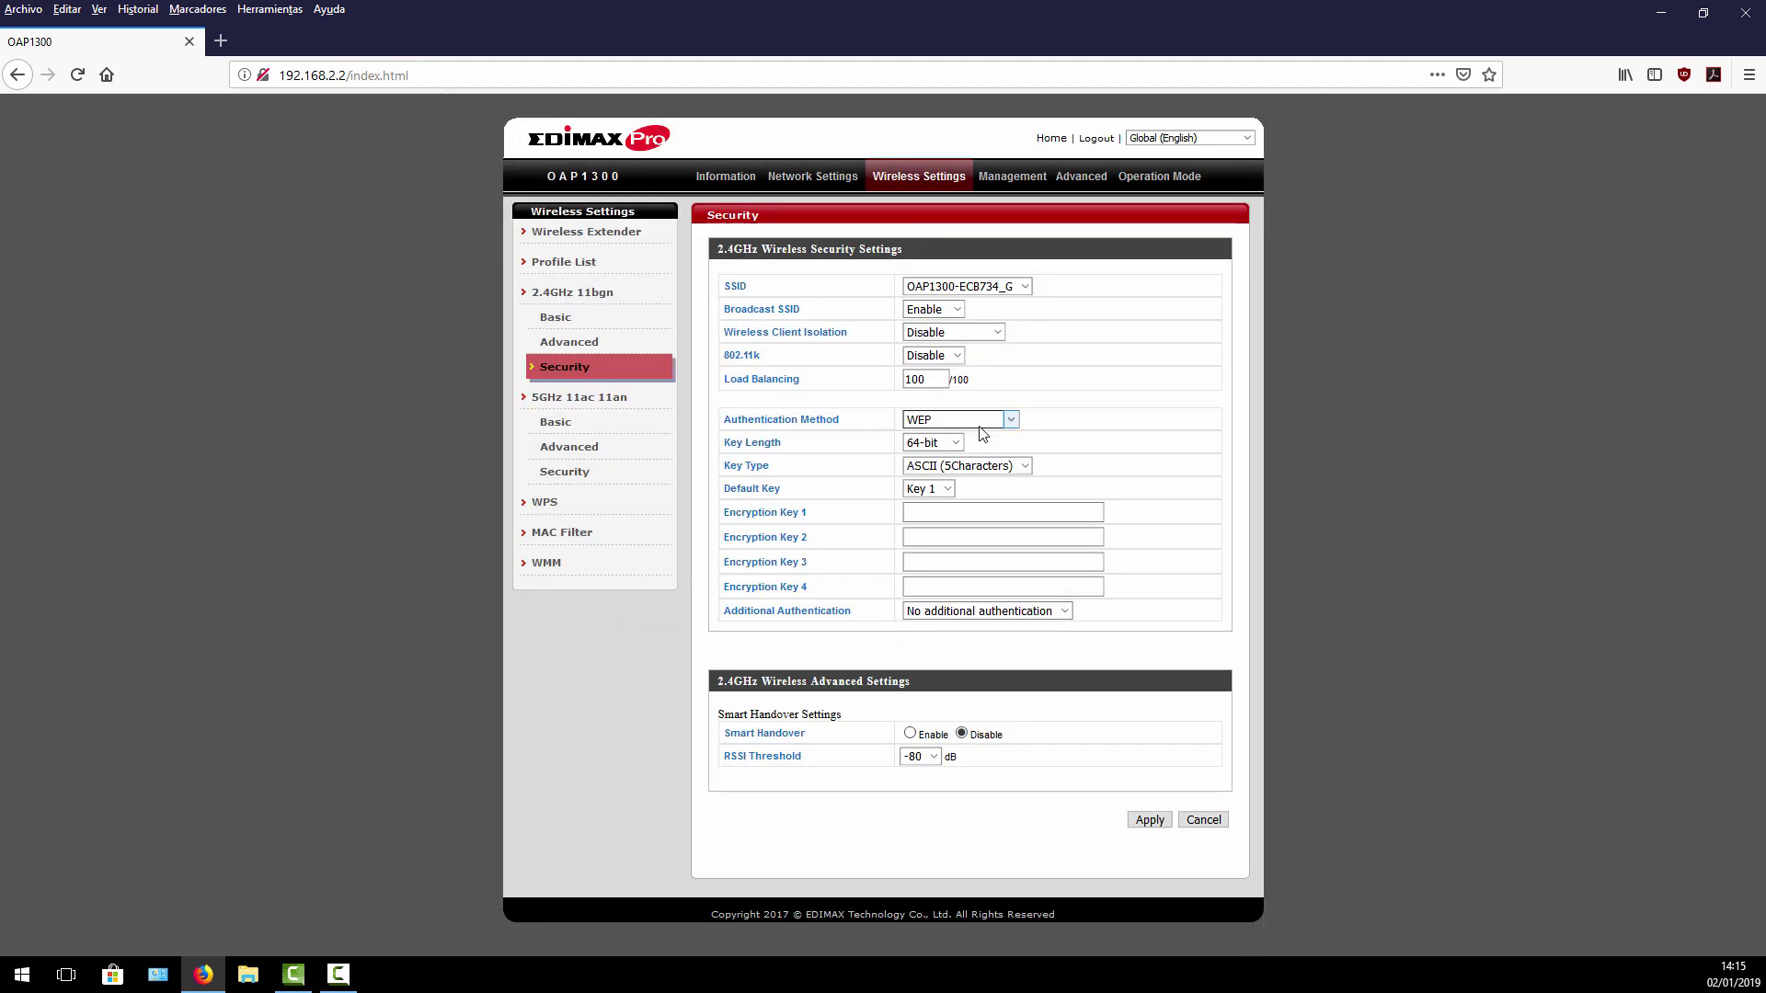
# Step: Set the 2.4 GHz authentication method to WPA-PSK and the WPA type to WPA2 Only
pyautogui.click(977, 419)
pyautogui.click(968, 480)
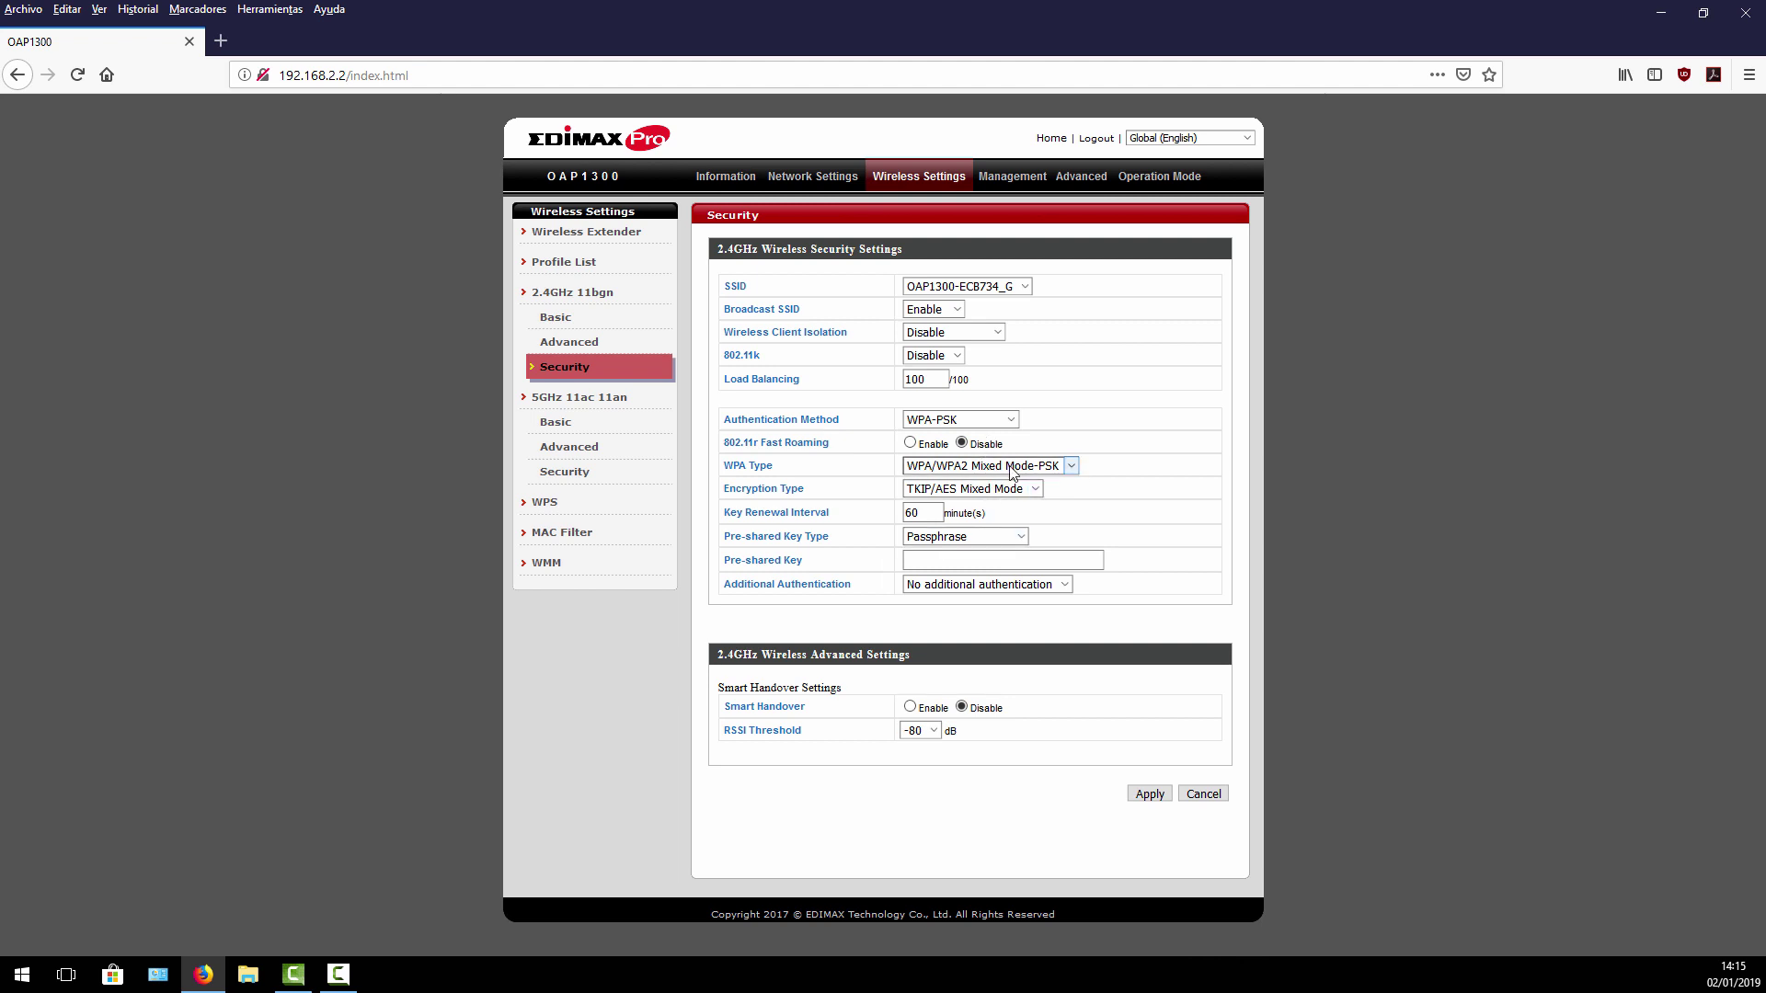
pyautogui.click(1012, 466)
pyautogui.click(1007, 508)
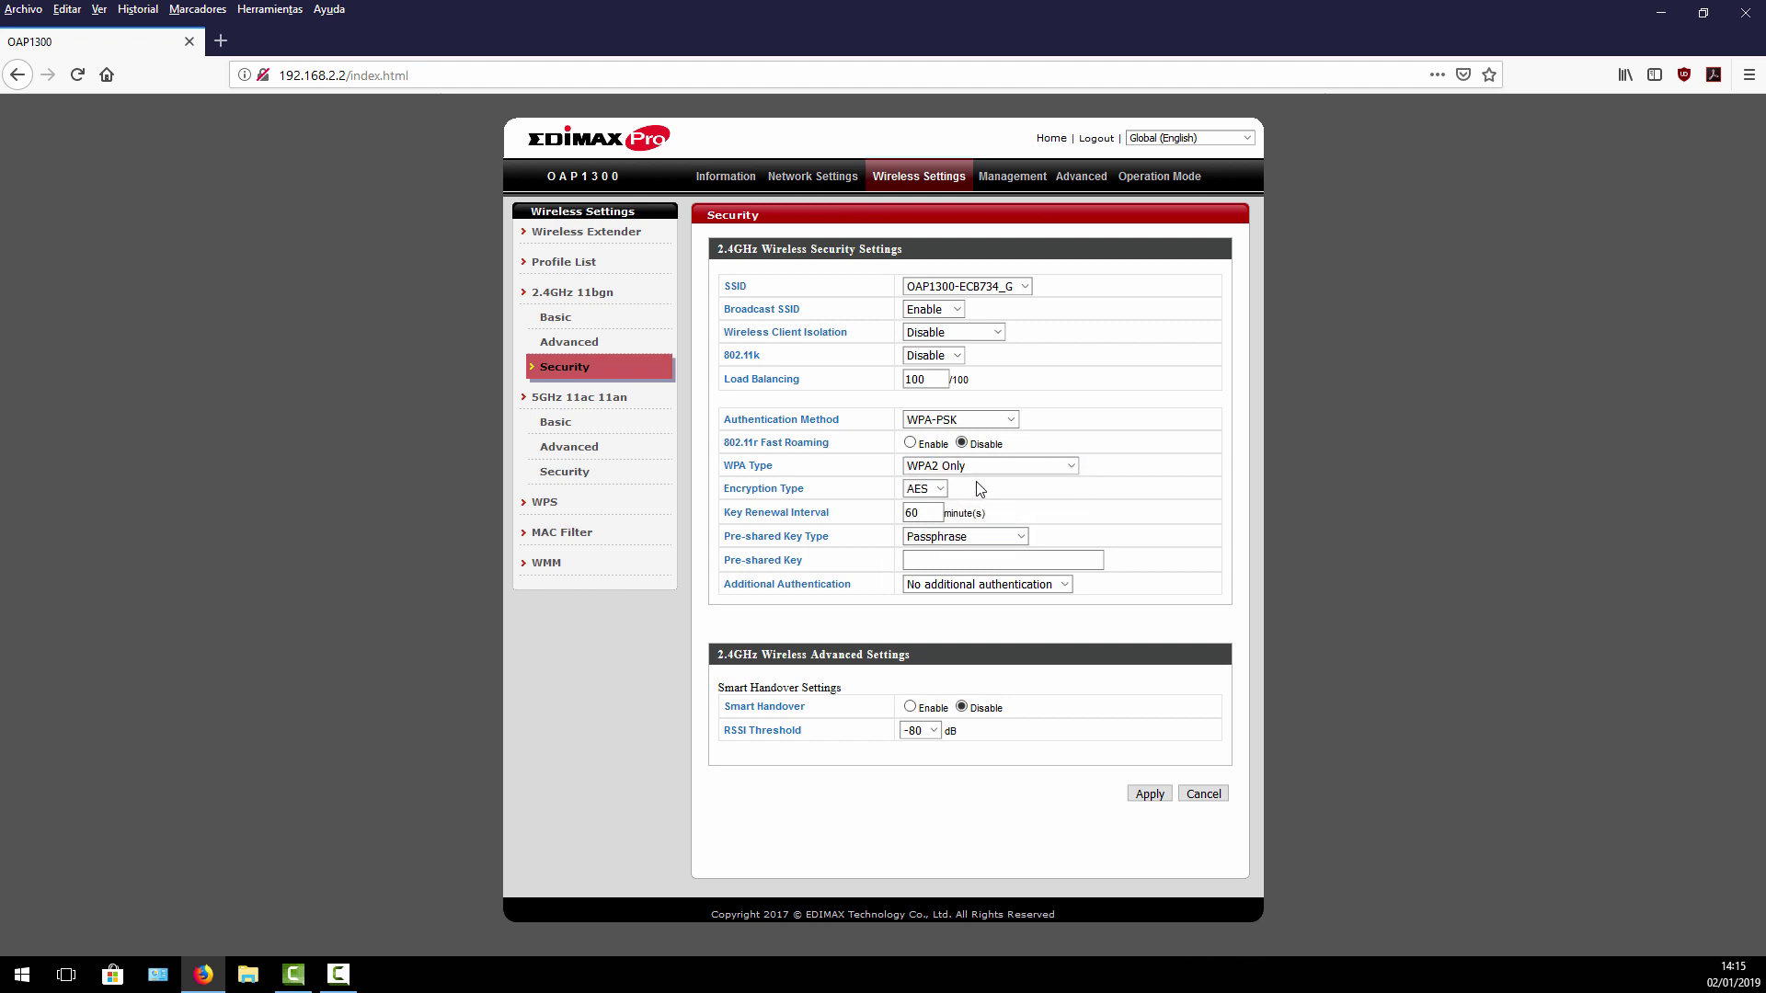
# Step: Check the pre-shared key field and the available additional authentication options for the 2.4 GHz network
pyautogui.click(934, 560)
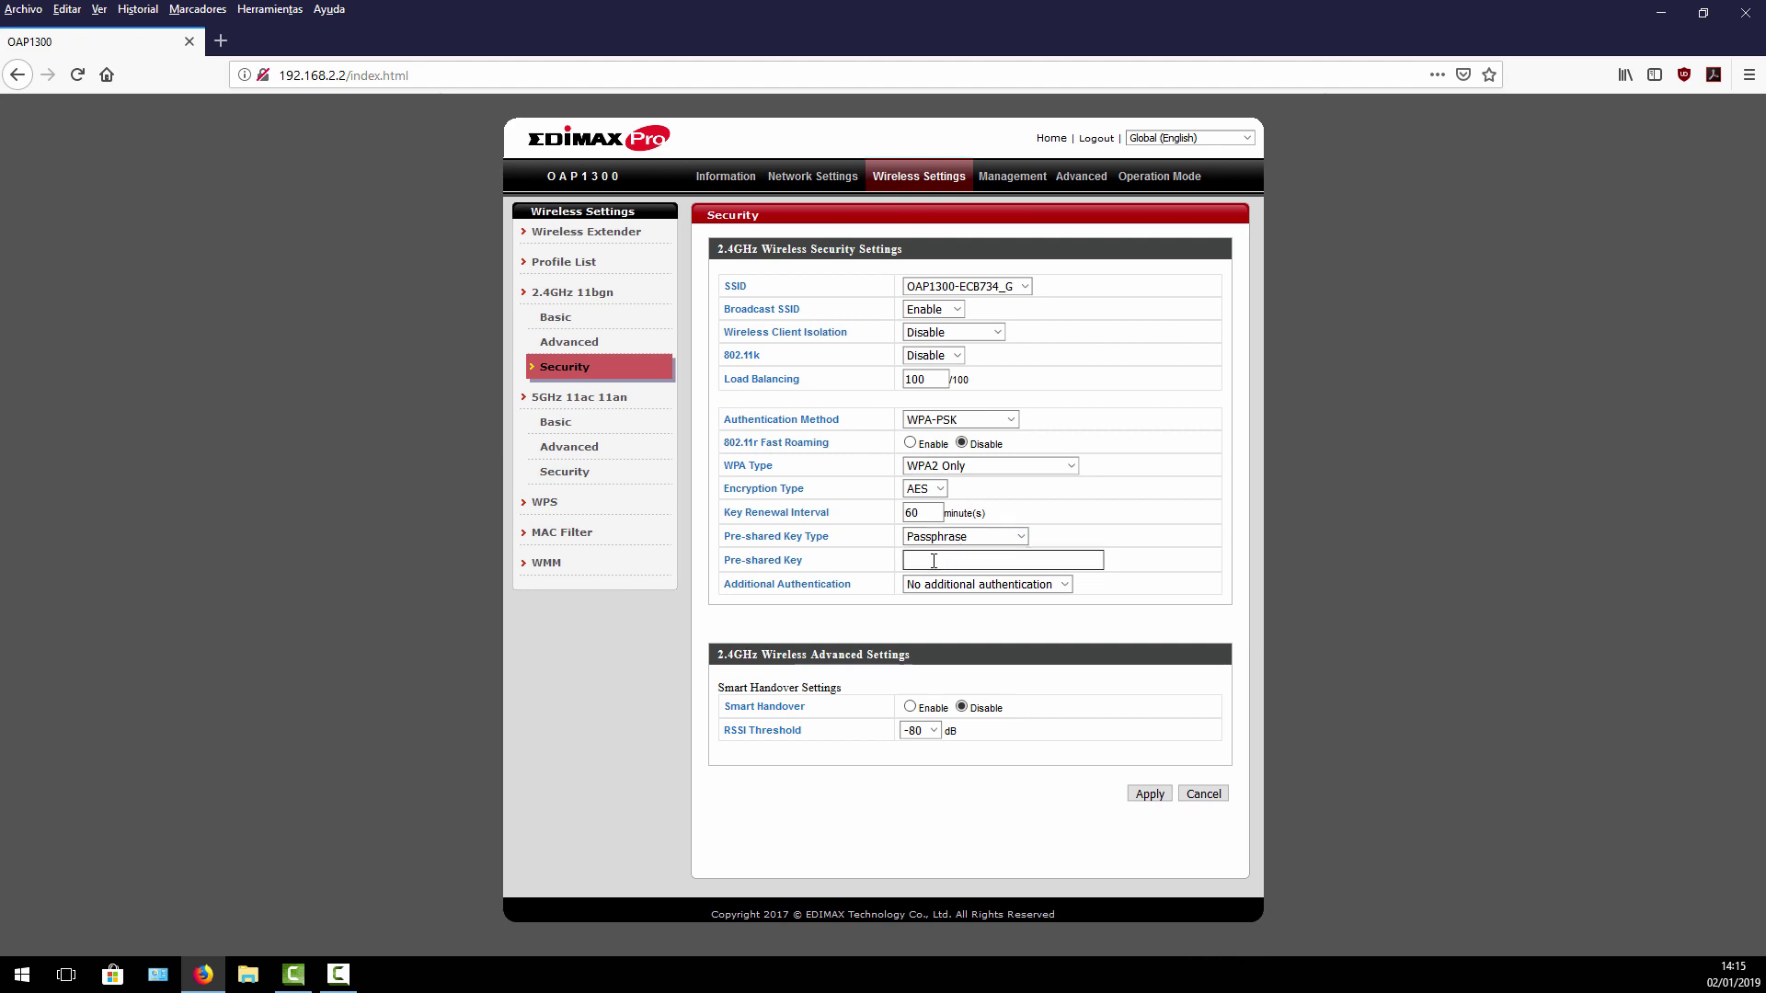
pyautogui.click(1032, 585)
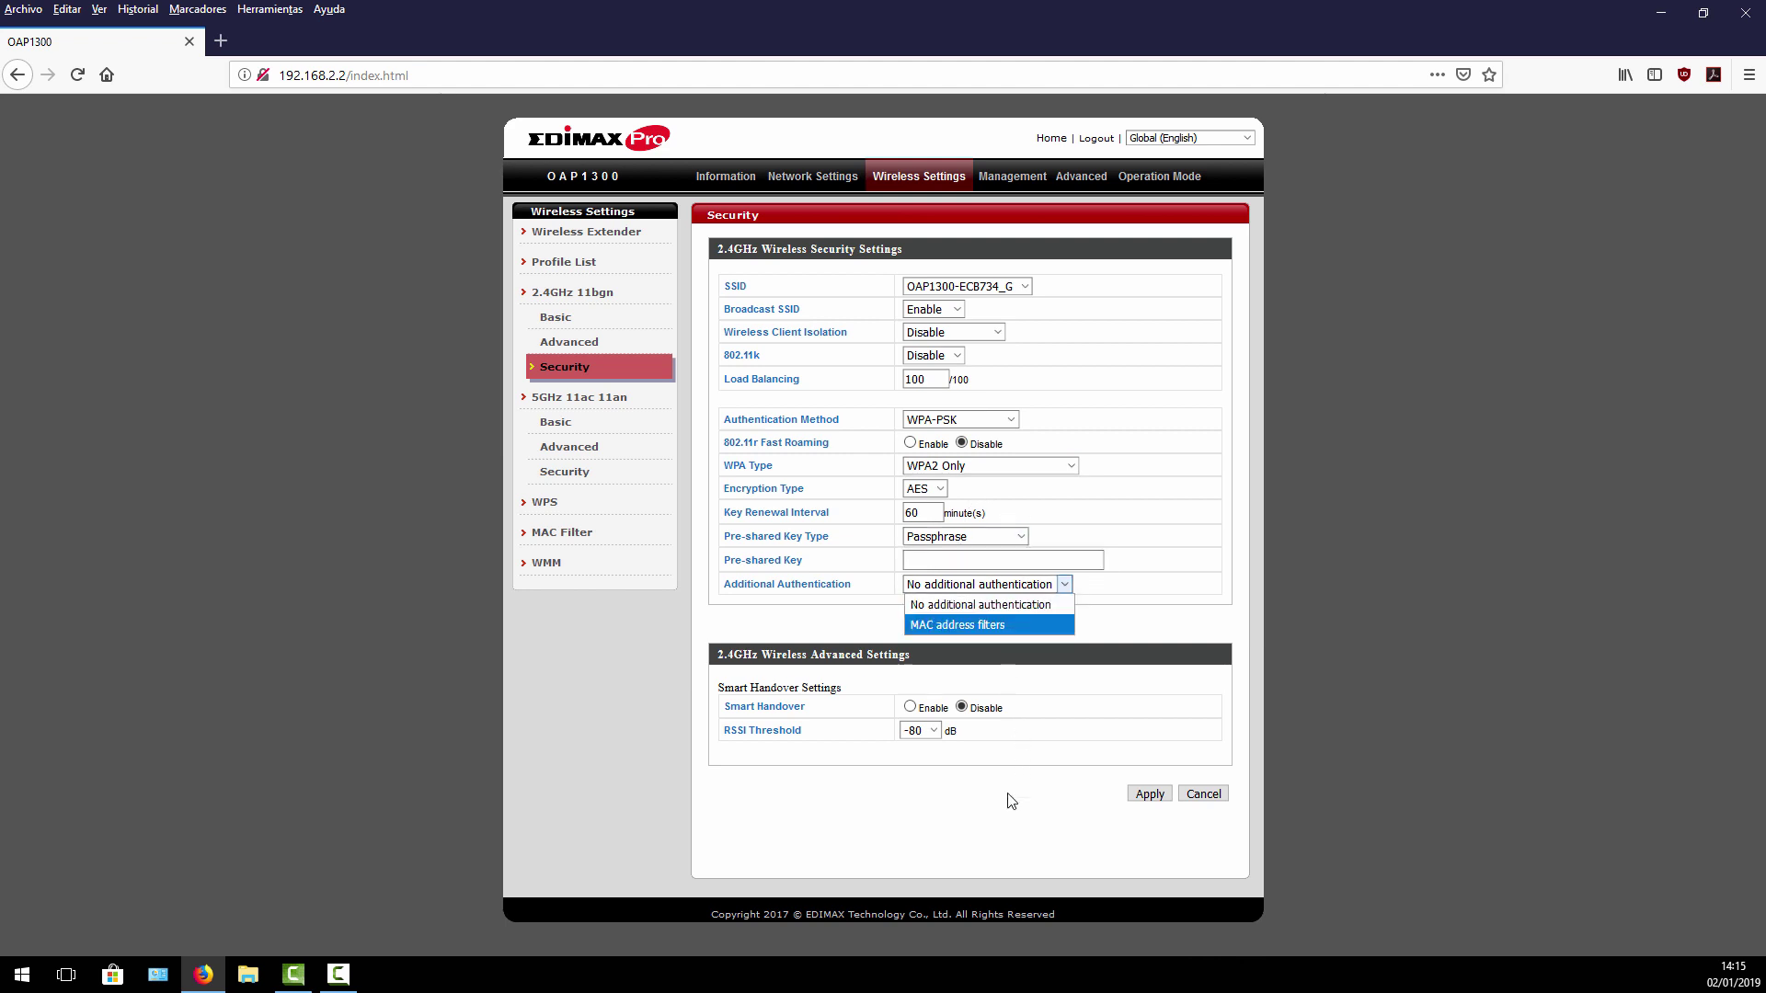
pyautogui.click(864, 720)
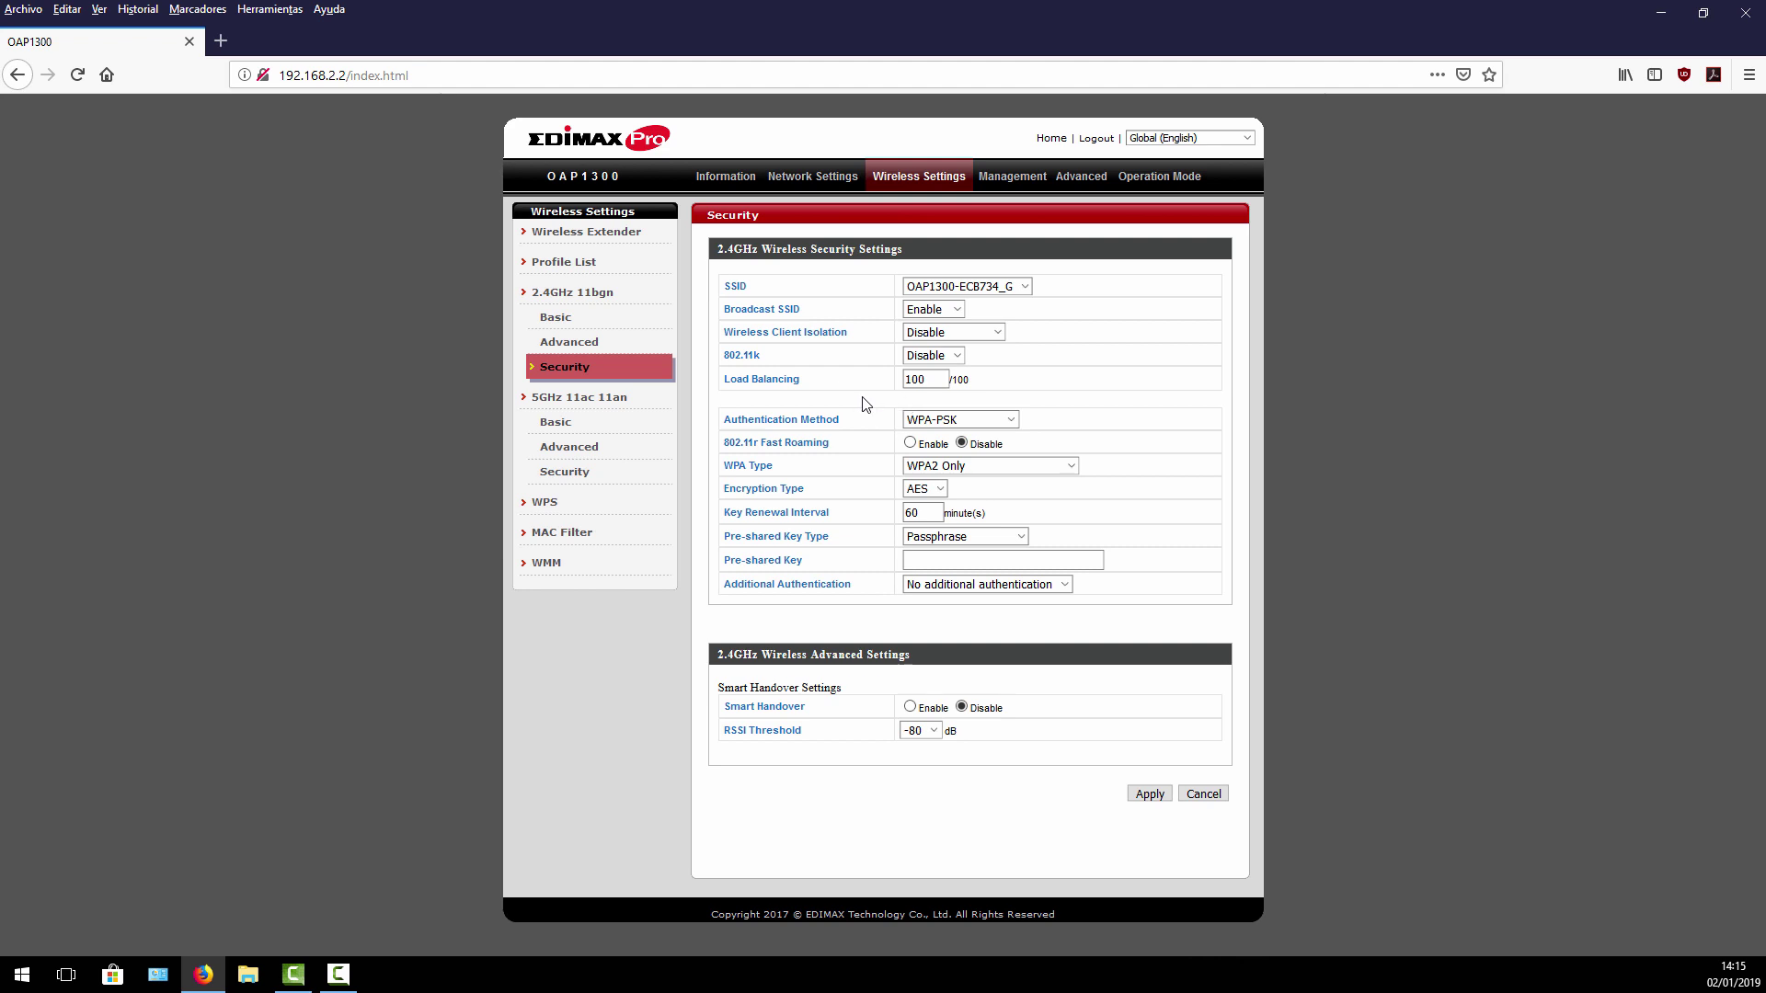
# Step: View the WPS settings and examine the access control mode options of the MAC filter
pyautogui.click(552, 502)
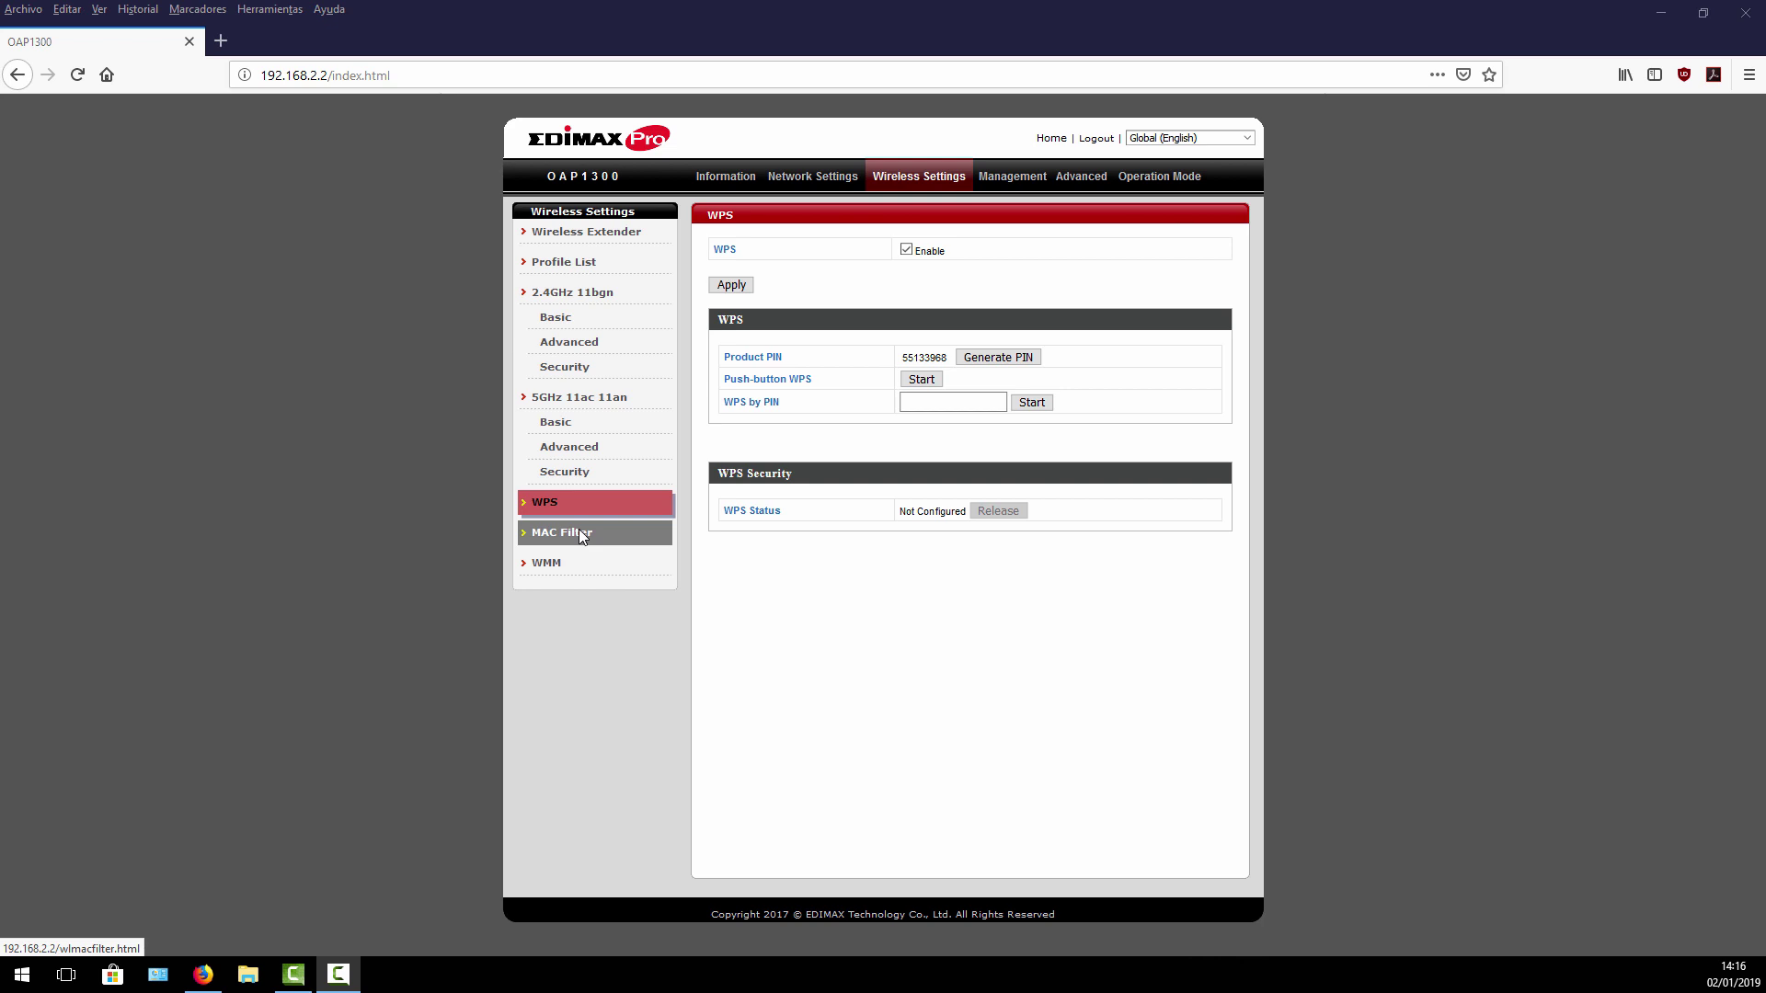
pyautogui.click(580, 534)
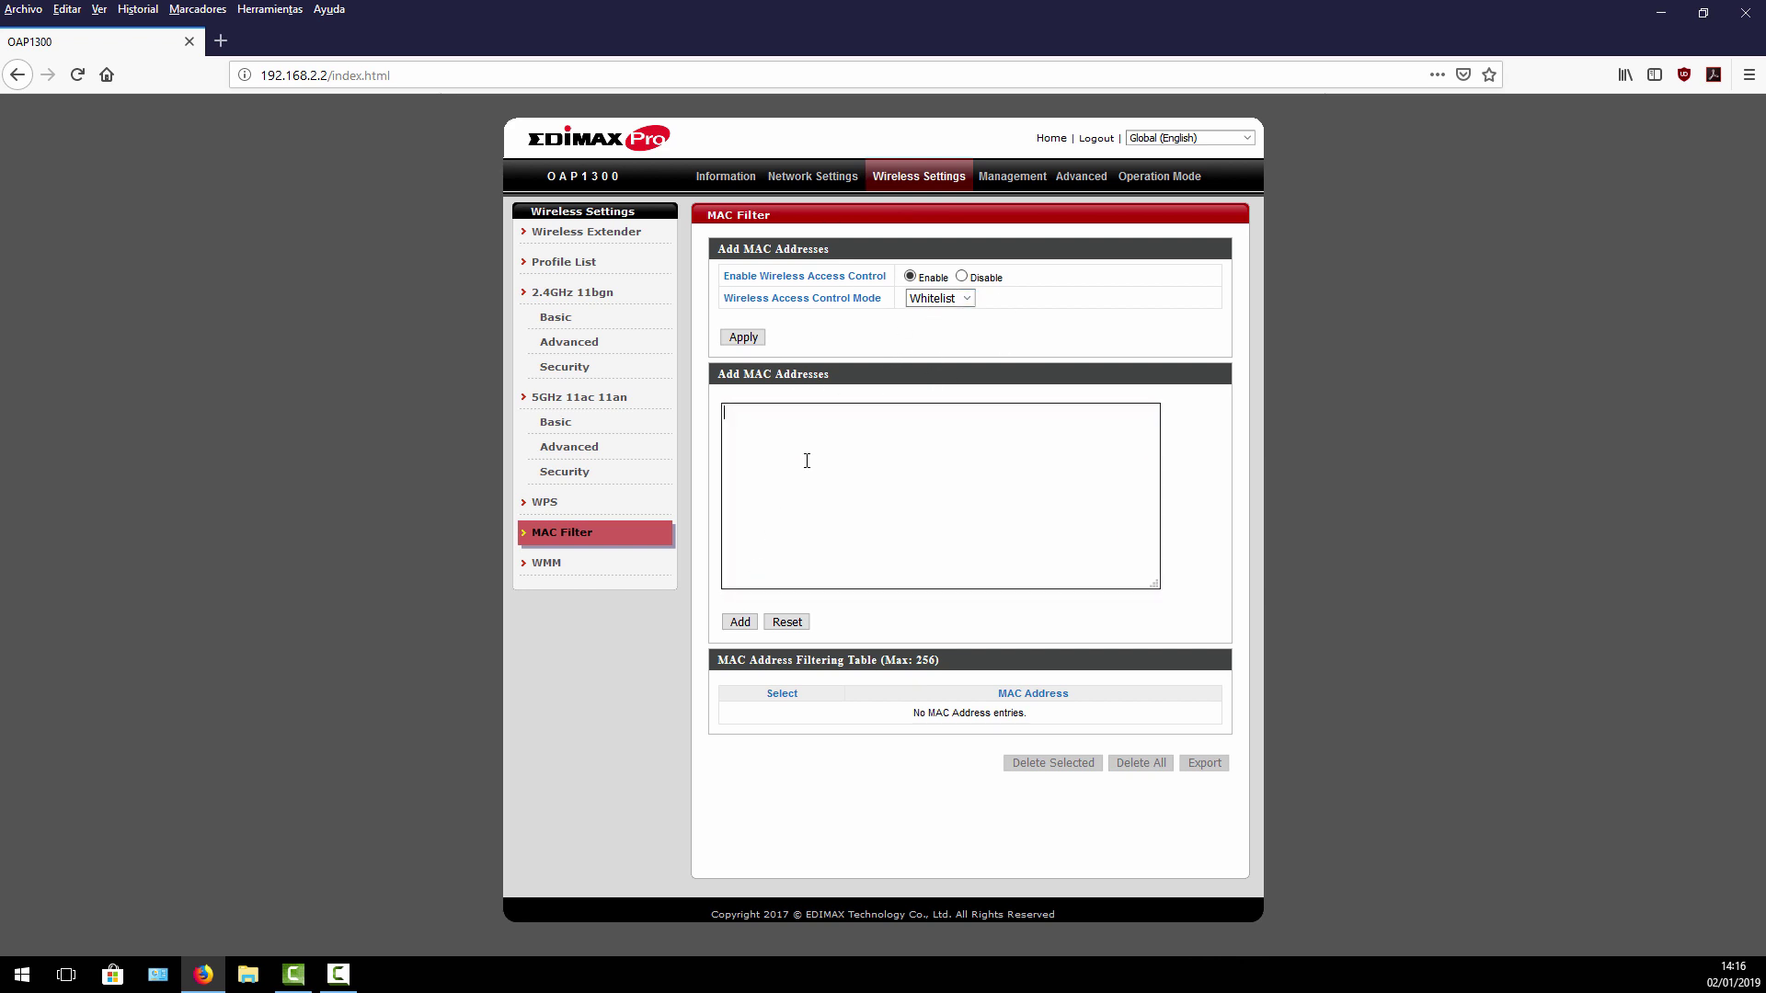
pyautogui.click(956, 304)
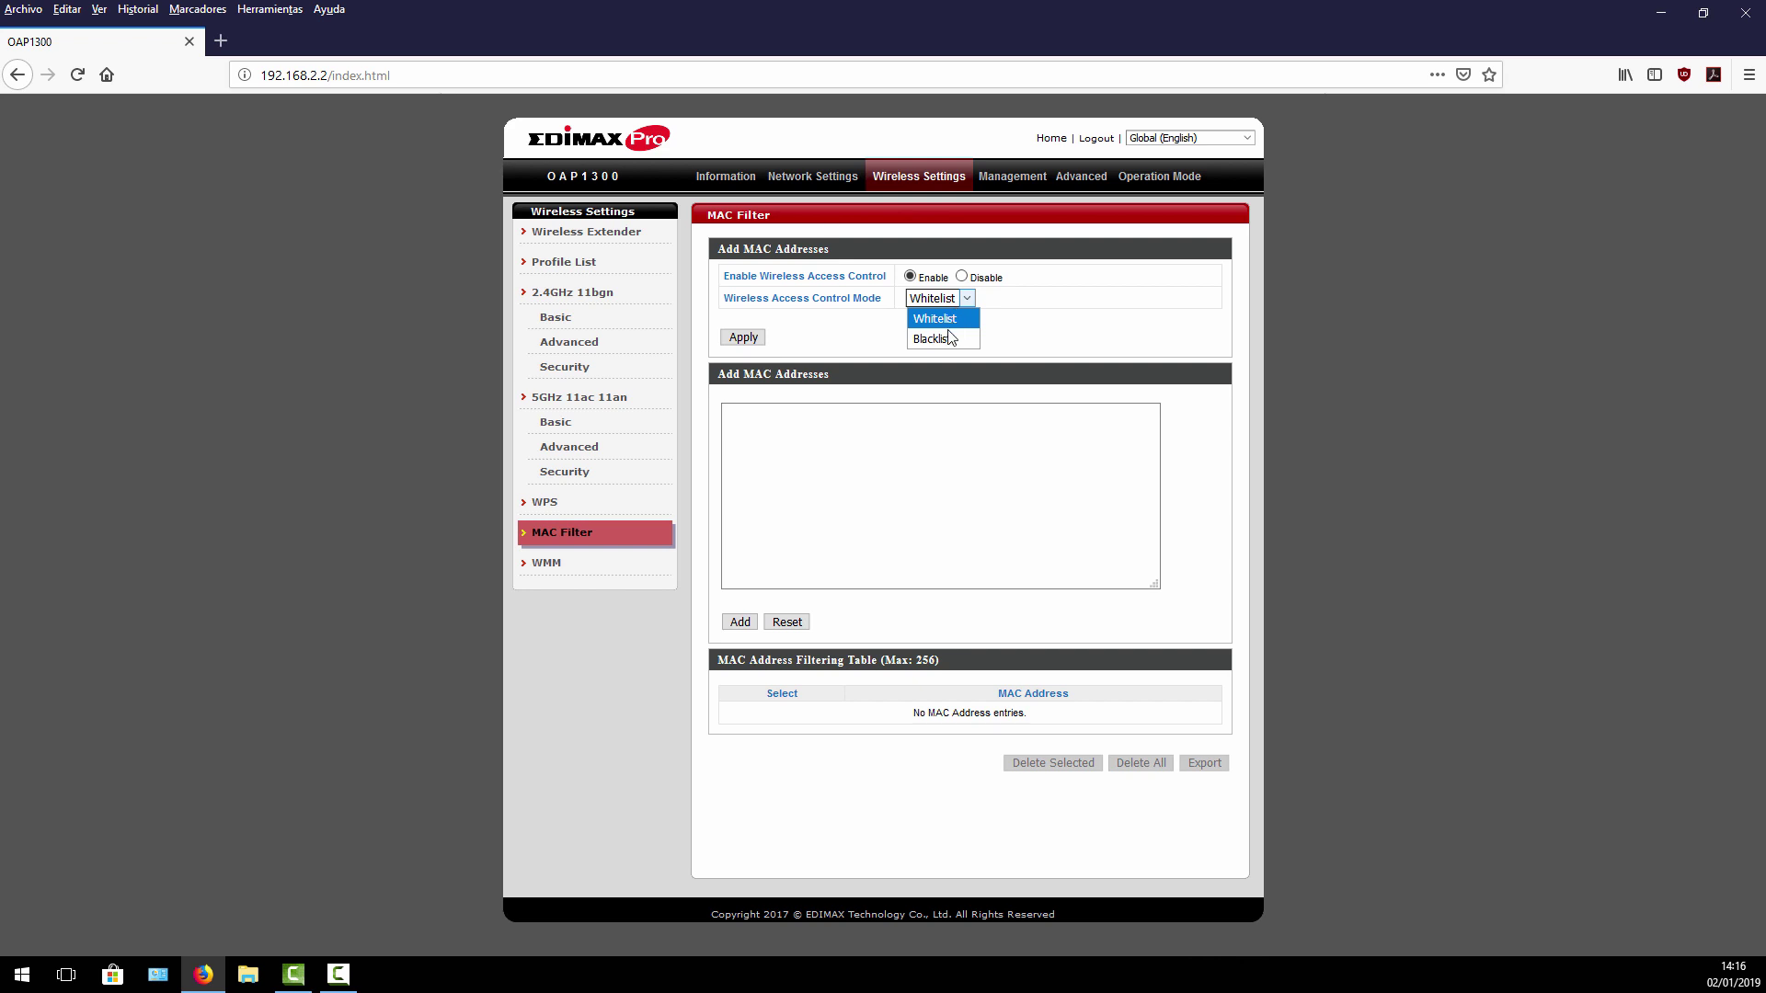
pyautogui.click(1000, 338)
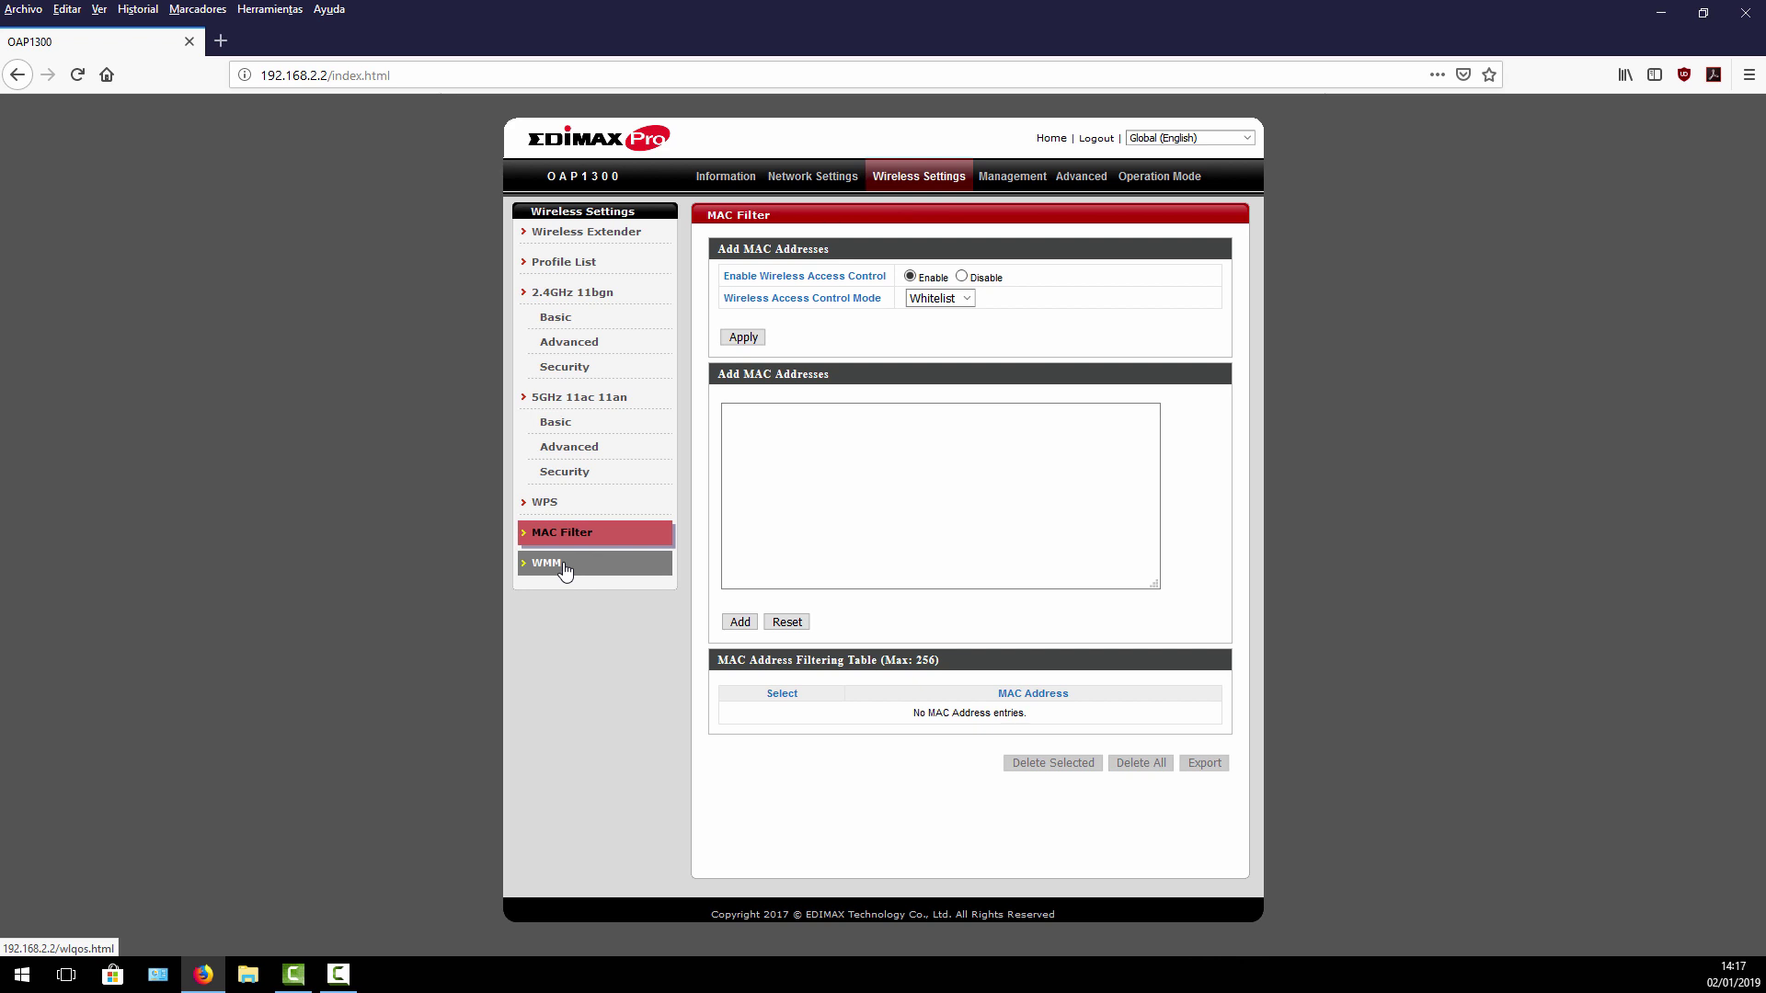
# Step: Open the Management admin settings and try toggling the TELNET and SSH management protocols, leaving both enabled
pyautogui.click(1018, 178)
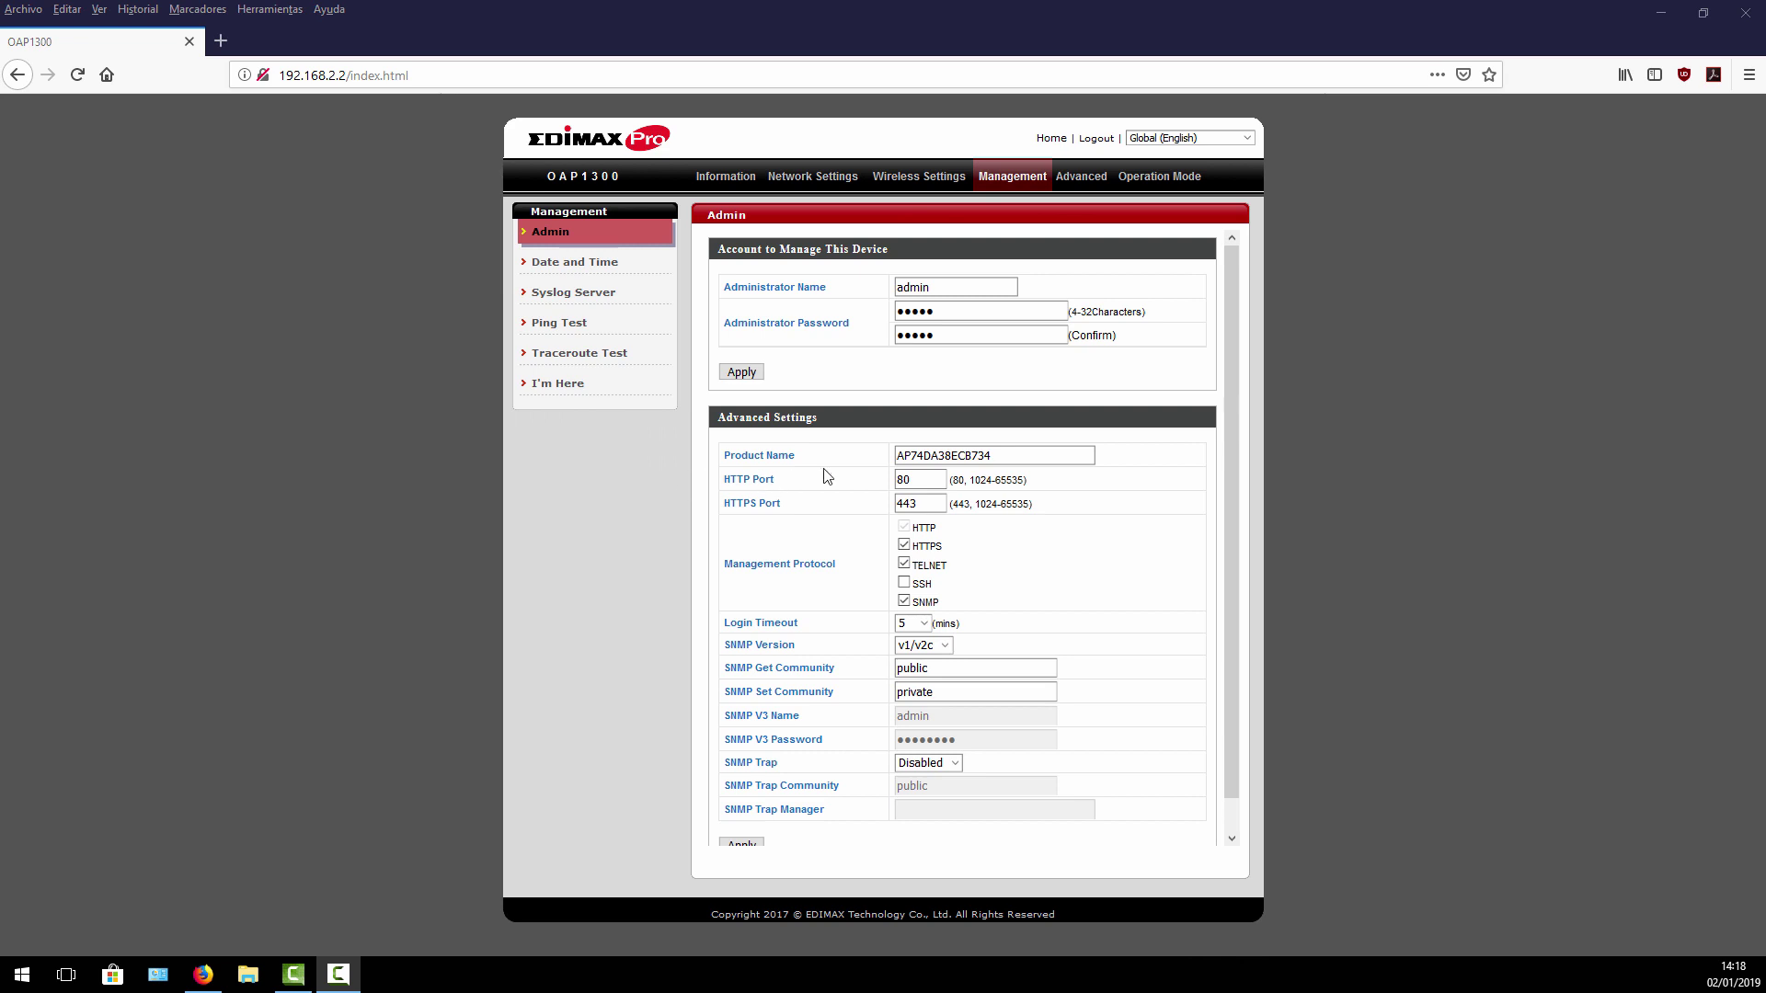
pyautogui.scroll(-1, 828, 473)
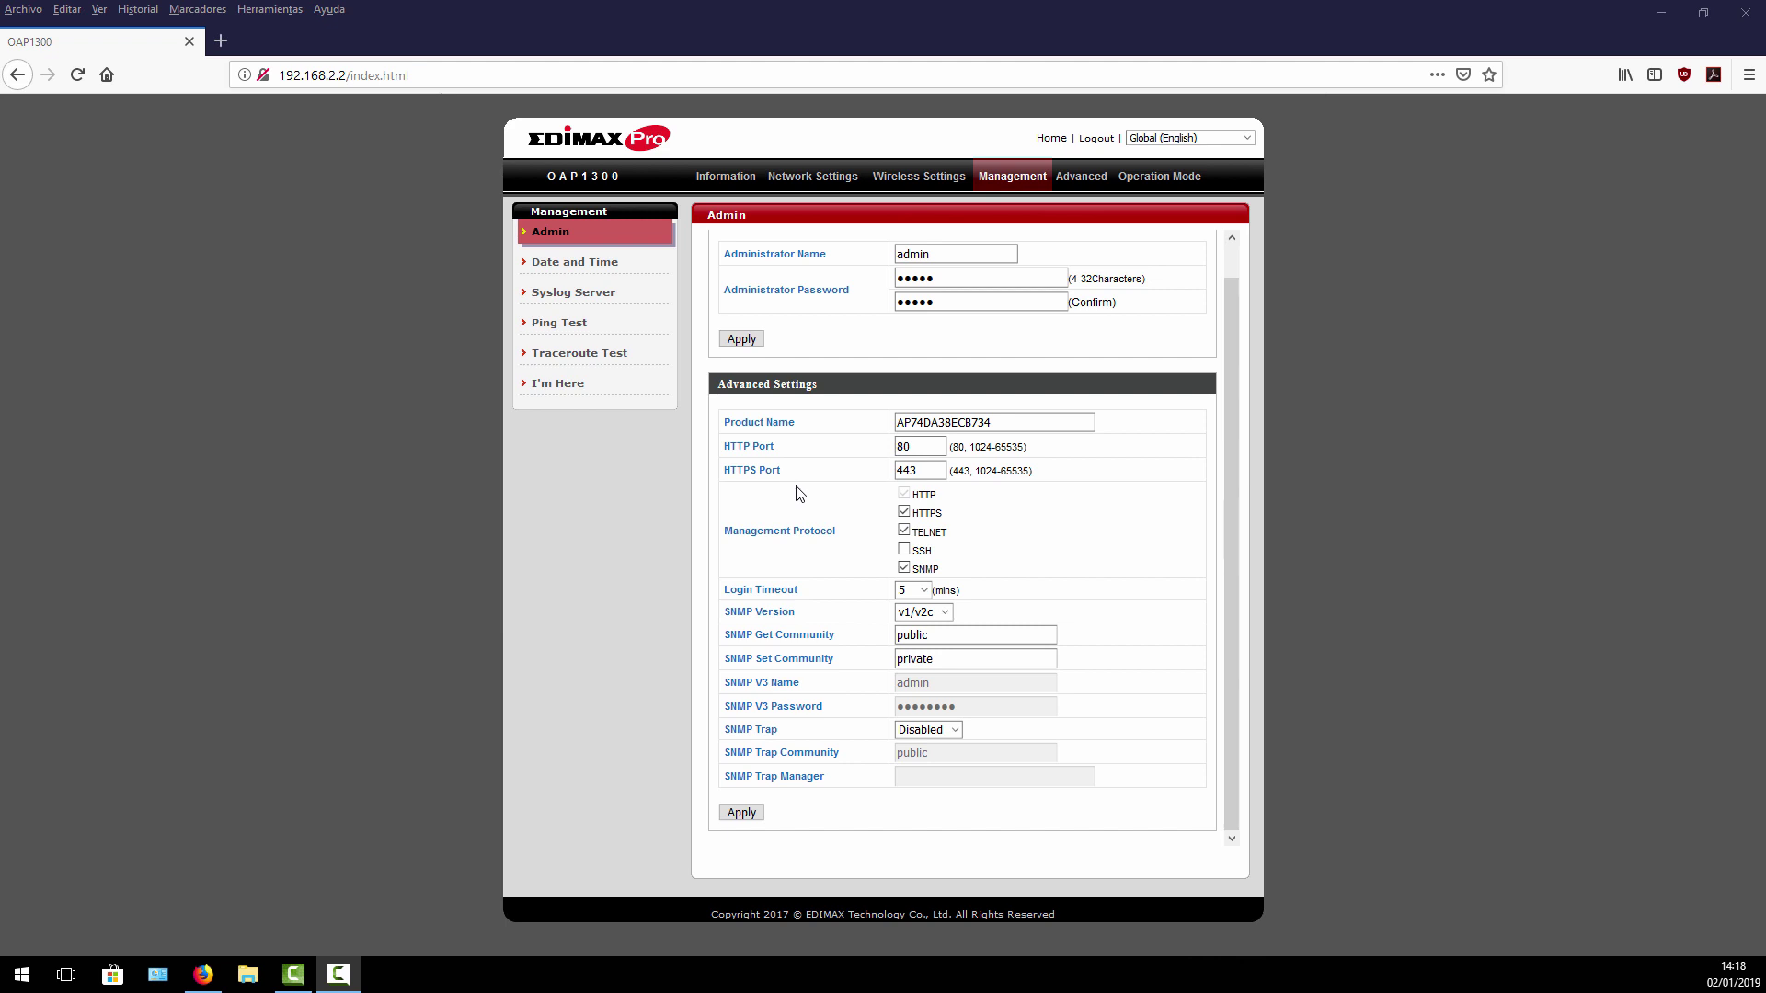
pyautogui.click(905, 534)
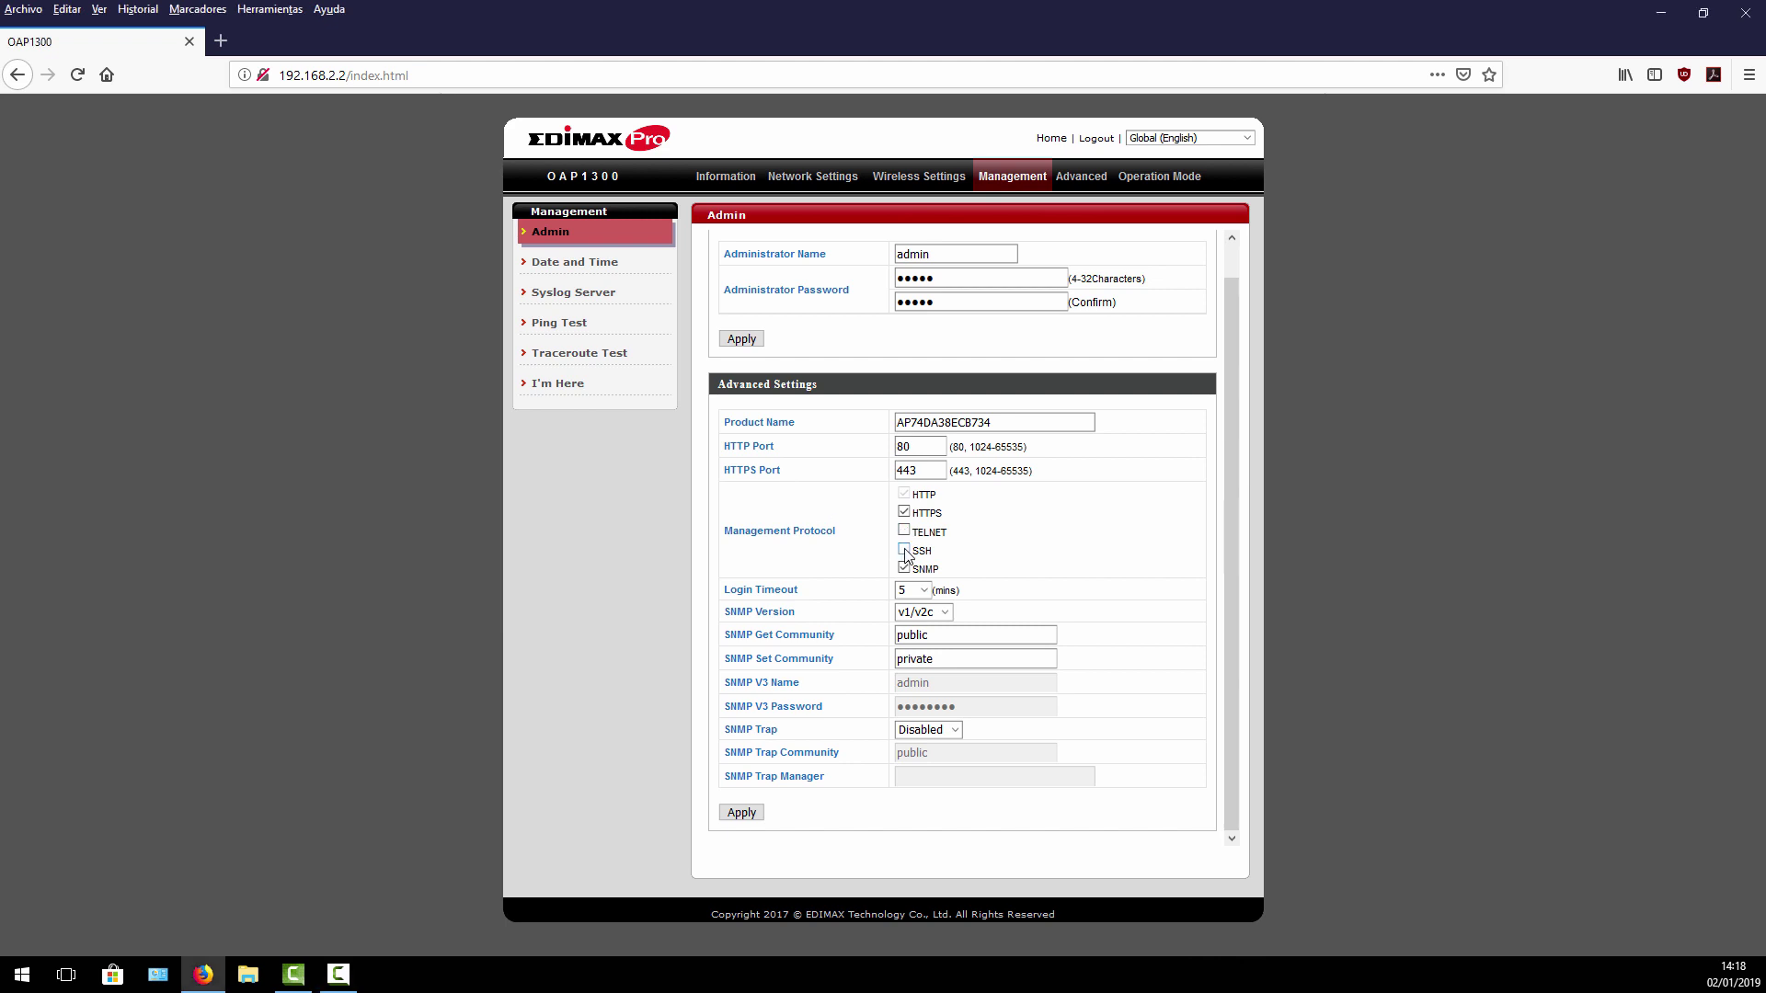
pyautogui.click(904, 550)
pyautogui.click(904, 532)
pyautogui.click(905, 531)
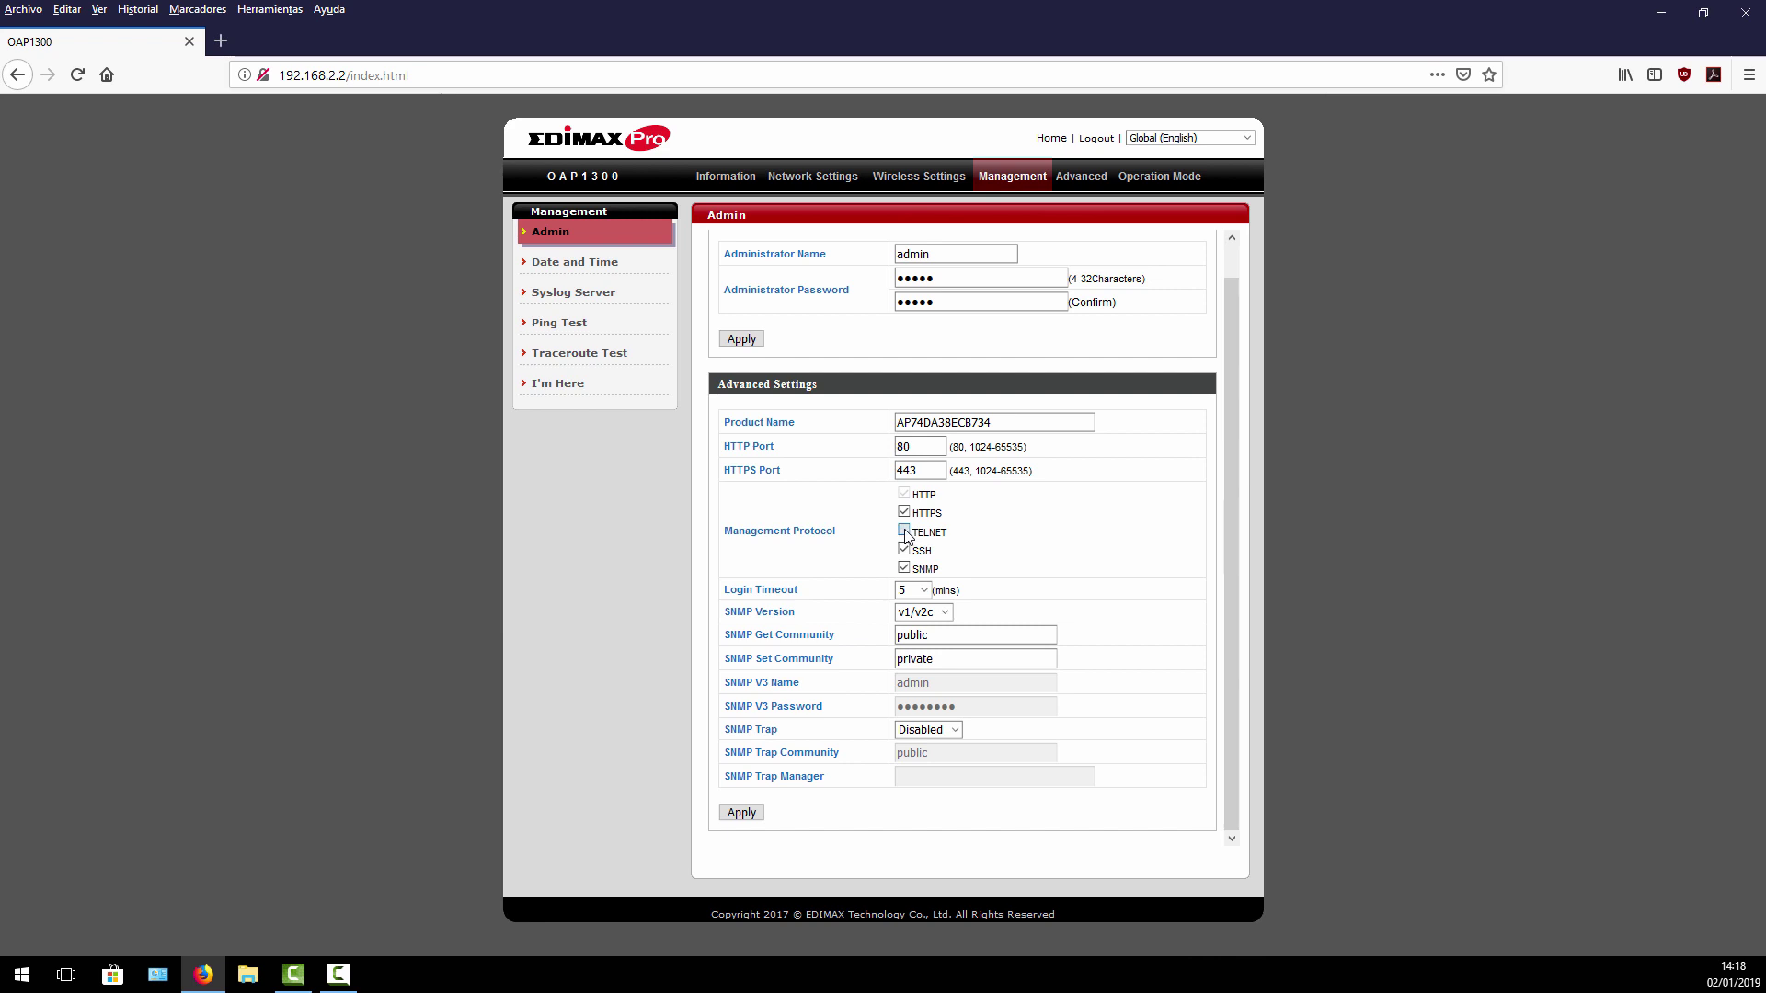
pyautogui.click(905, 549)
pyautogui.click(905, 549)
# Step: Try v3 as the SNMP version and check the available version options
pyautogui.click(922, 612)
pyautogui.click(926, 653)
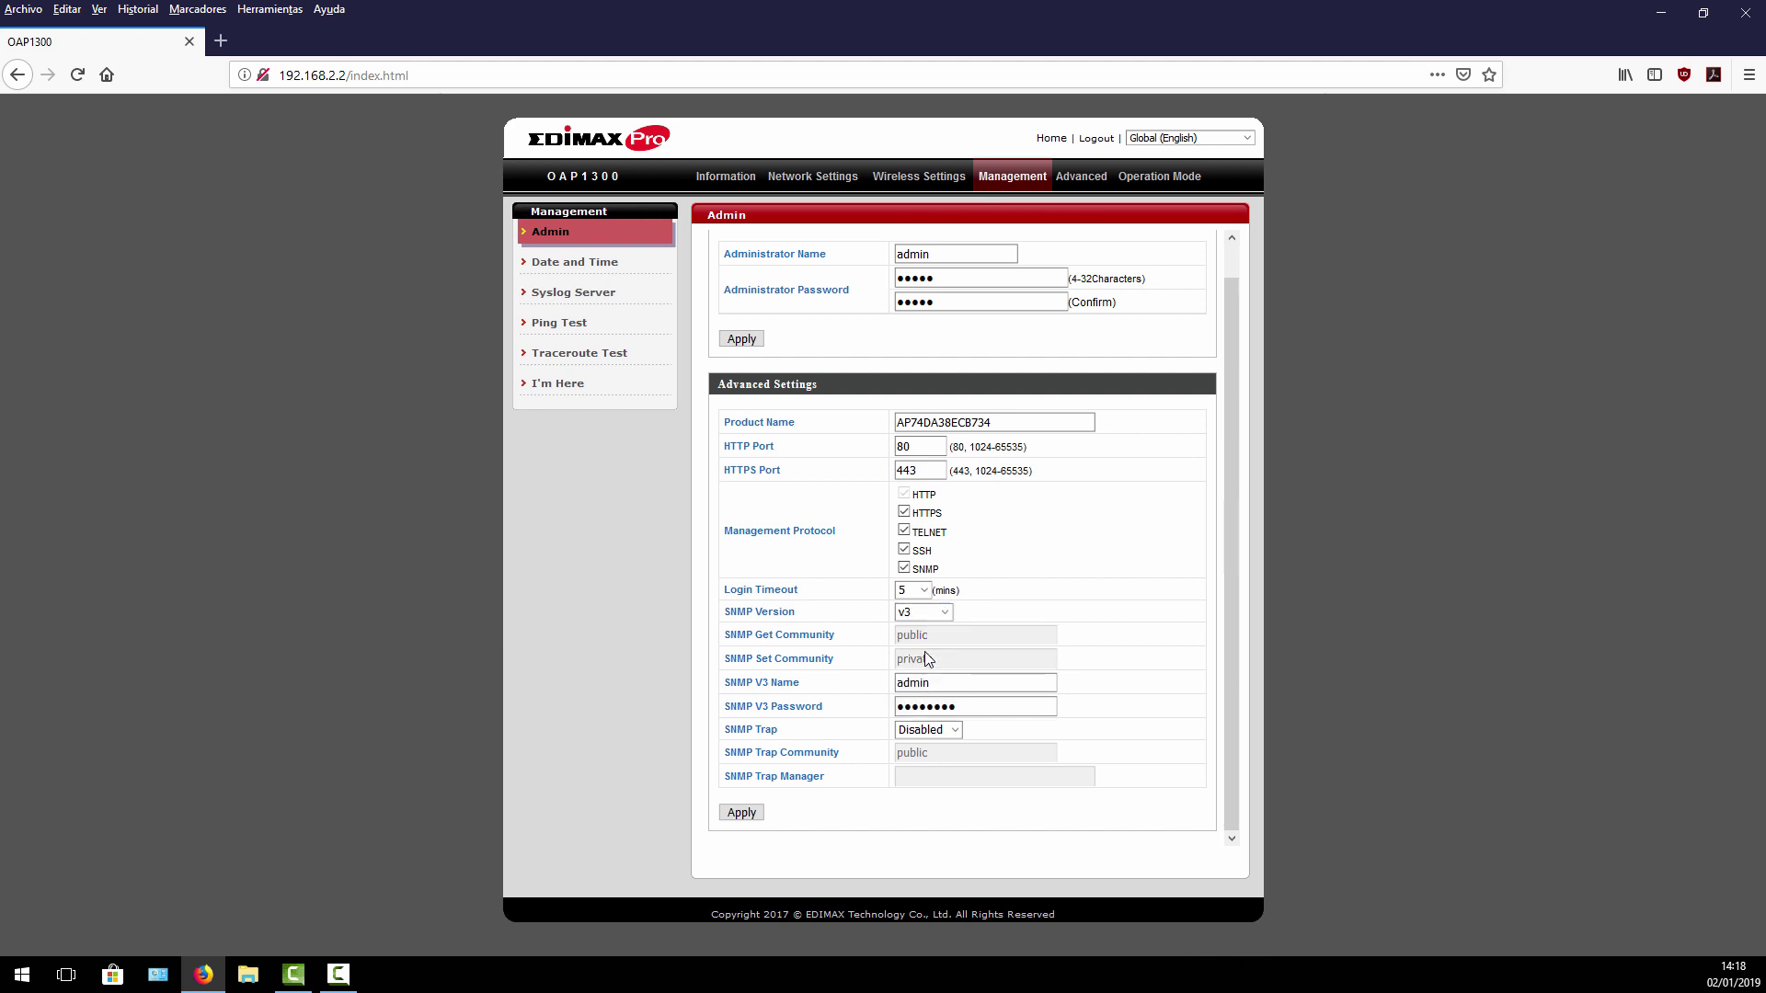
pyautogui.click(930, 612)
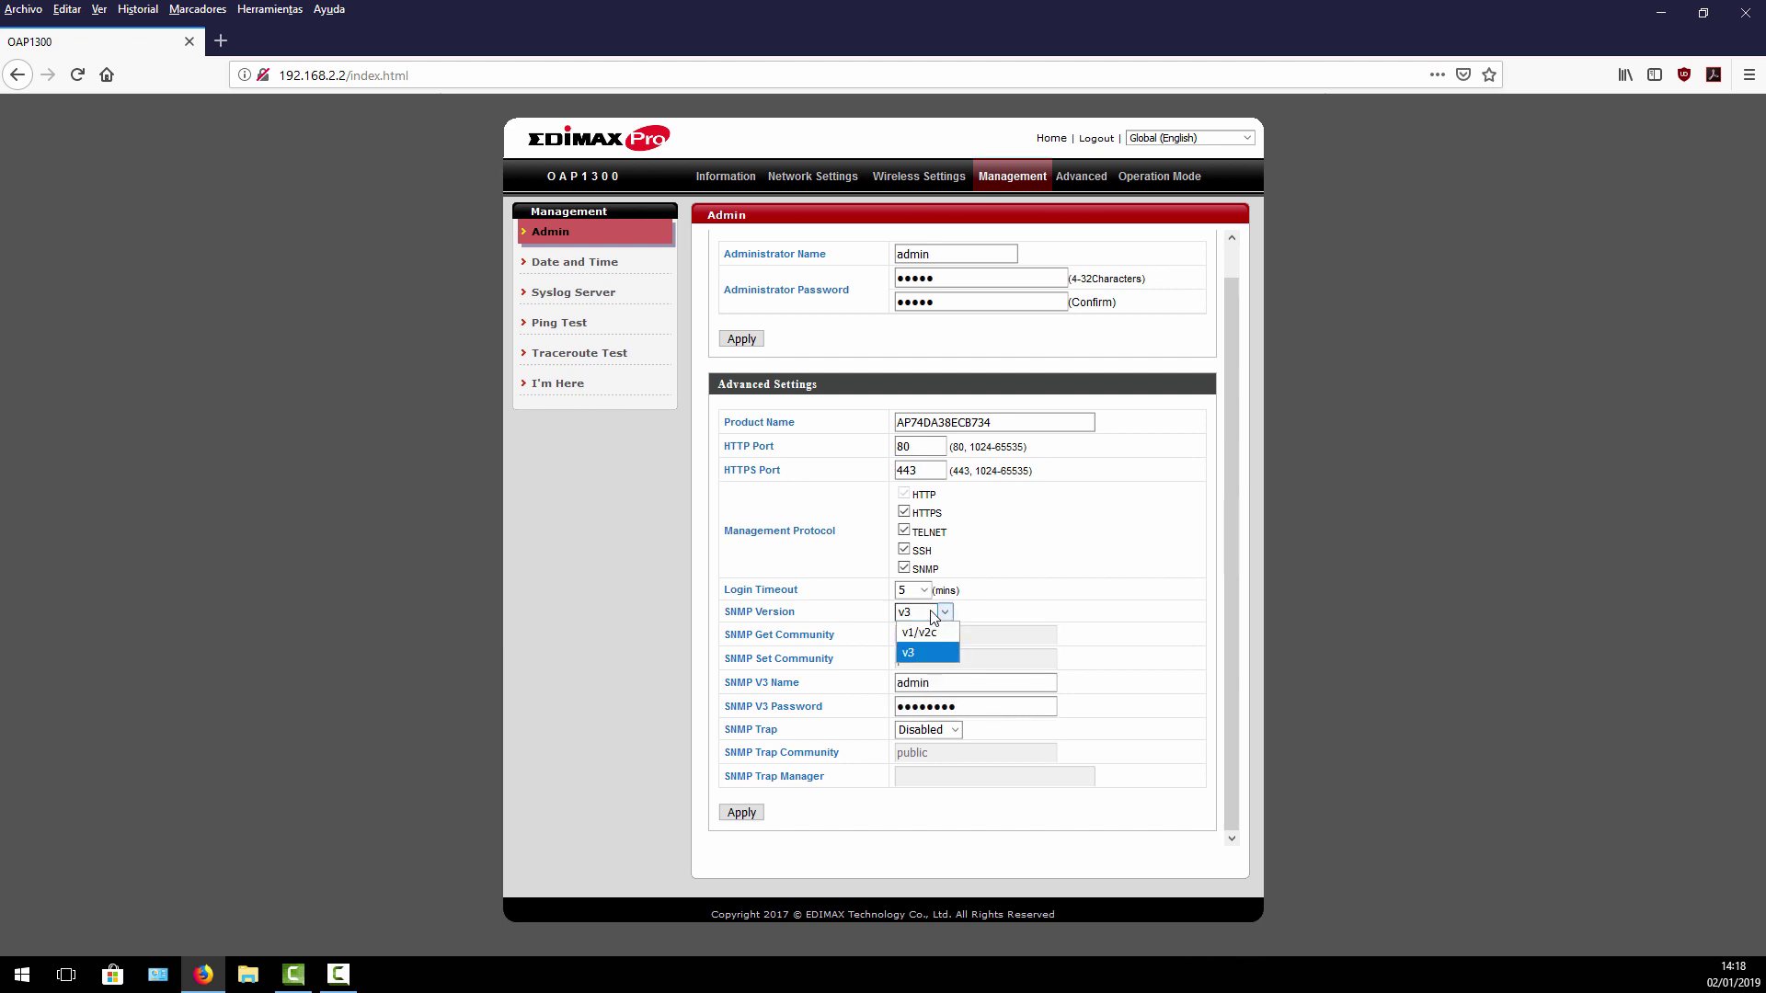
pyautogui.click(652, 501)
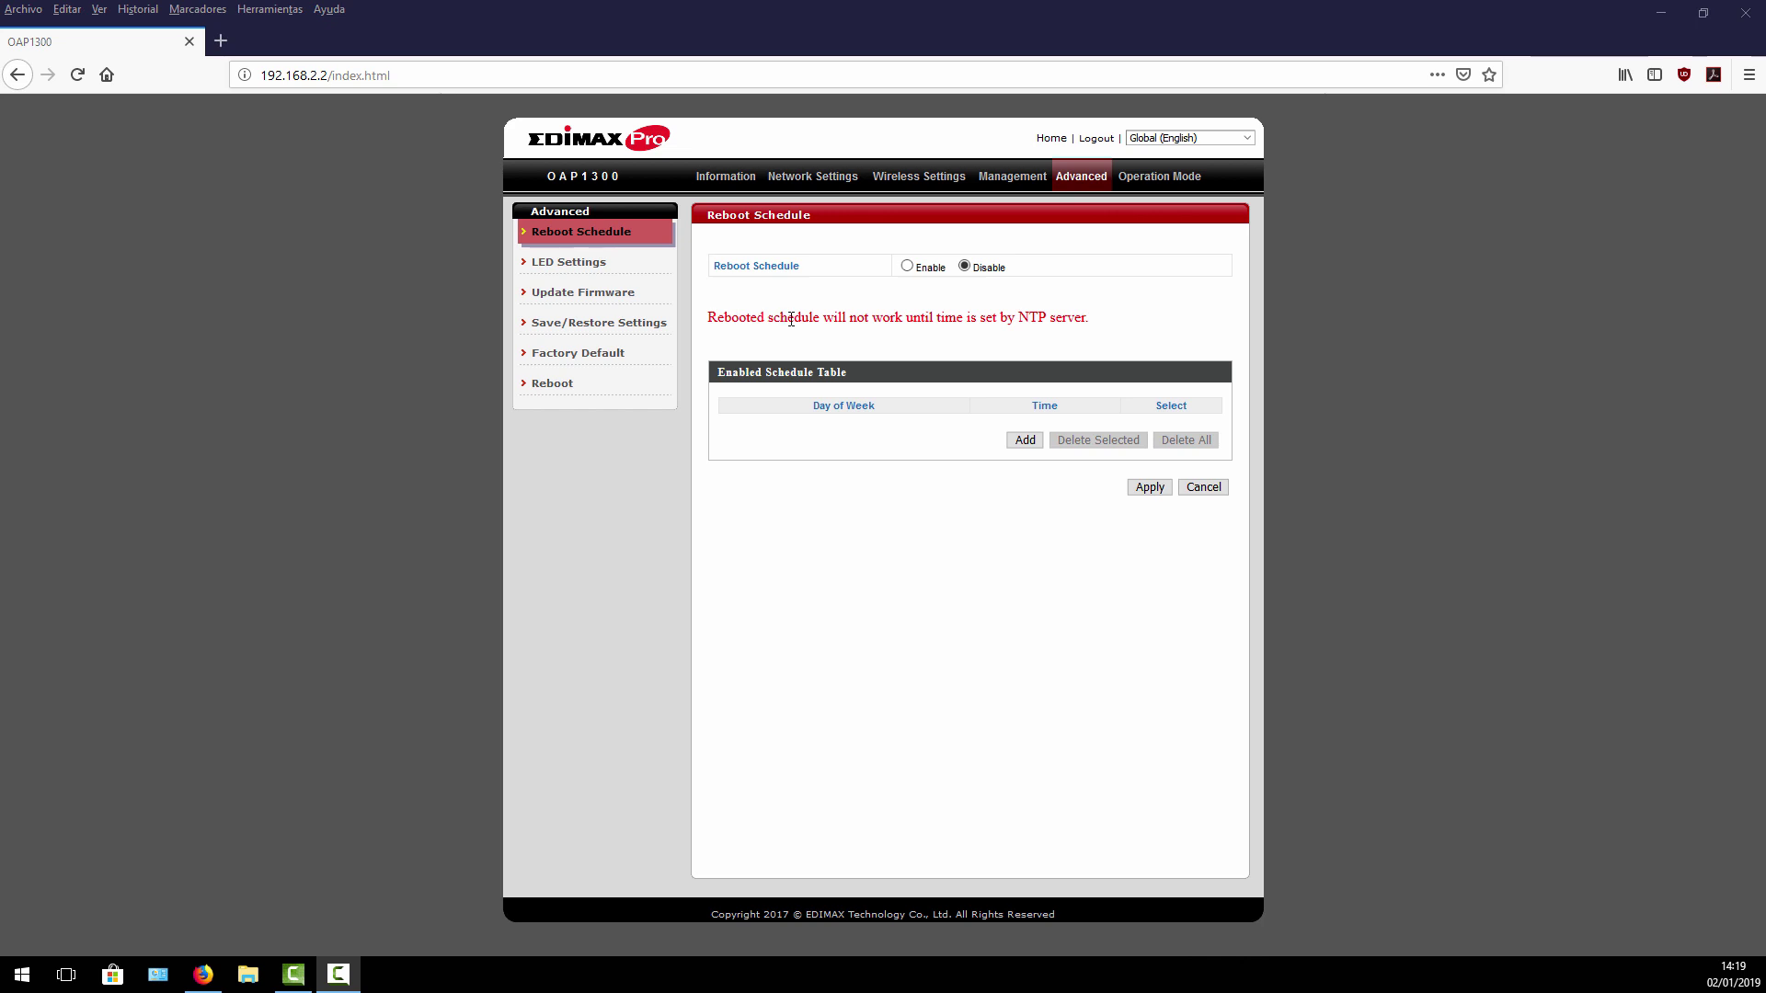
# Step: Read the red notice about the NTP server on the Reboot Schedule page
pyautogui.click(709, 320)
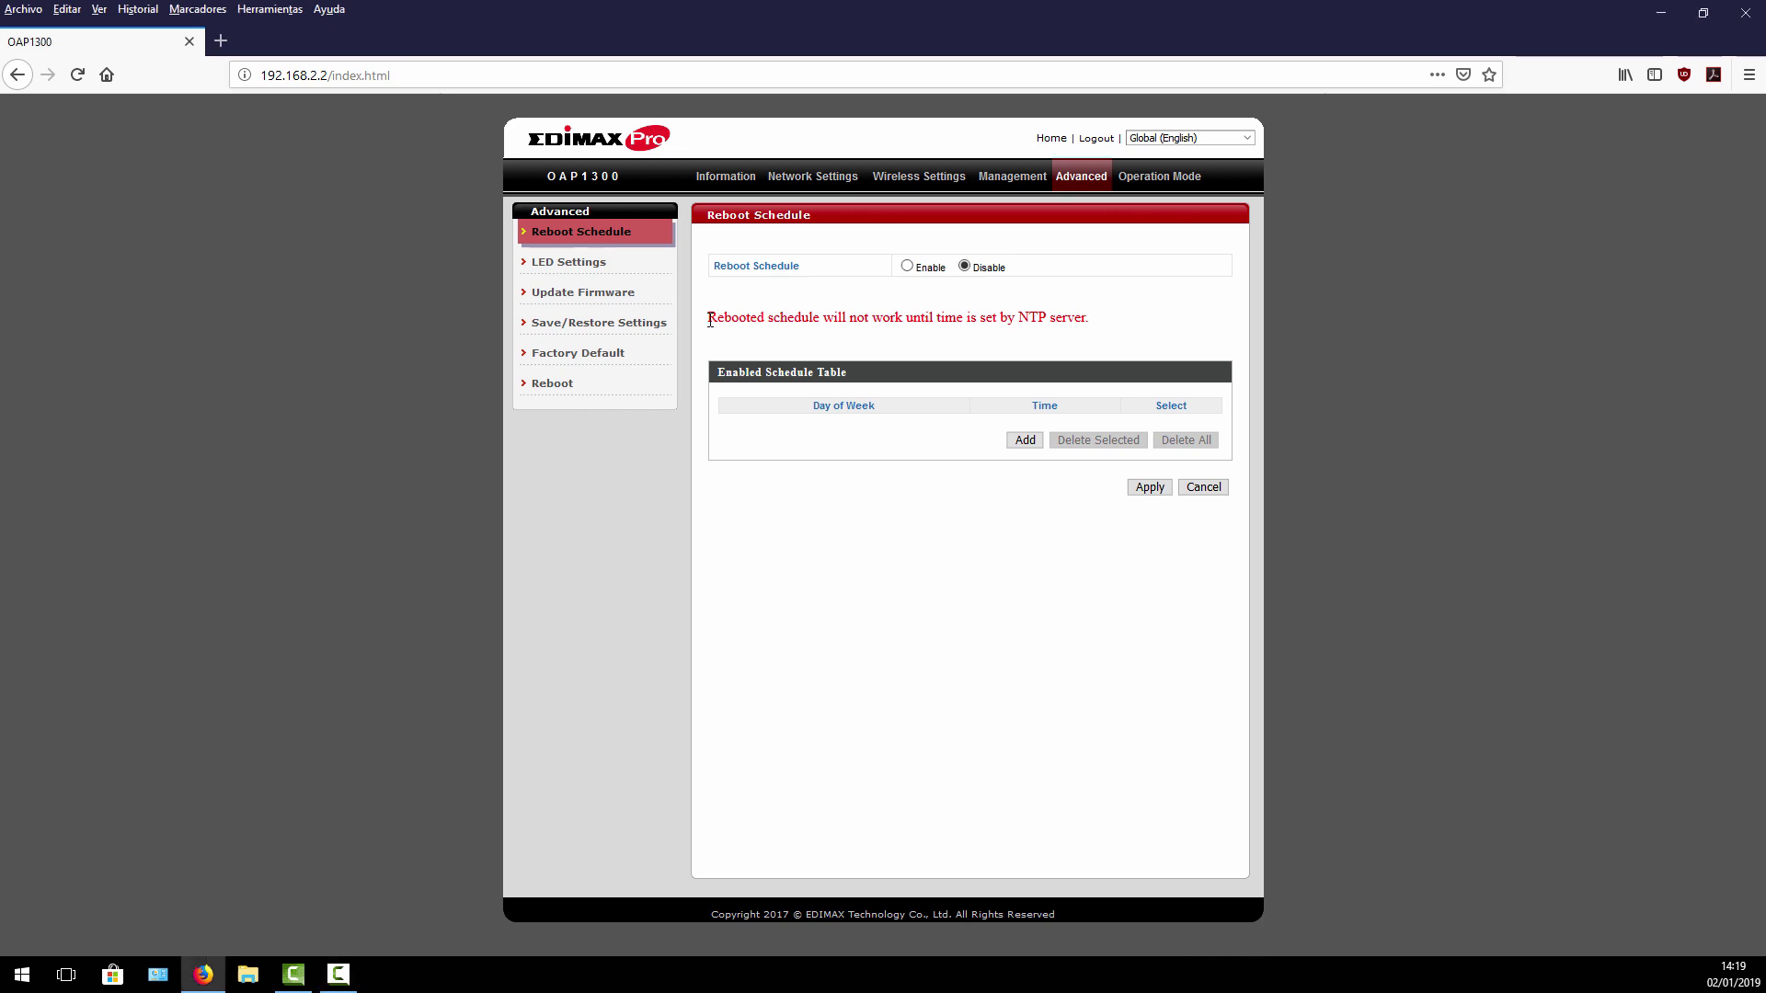
pyautogui.moveTo(778, 317); pyautogui.dragTo(1076, 318)
pyautogui.click(1087, 319)
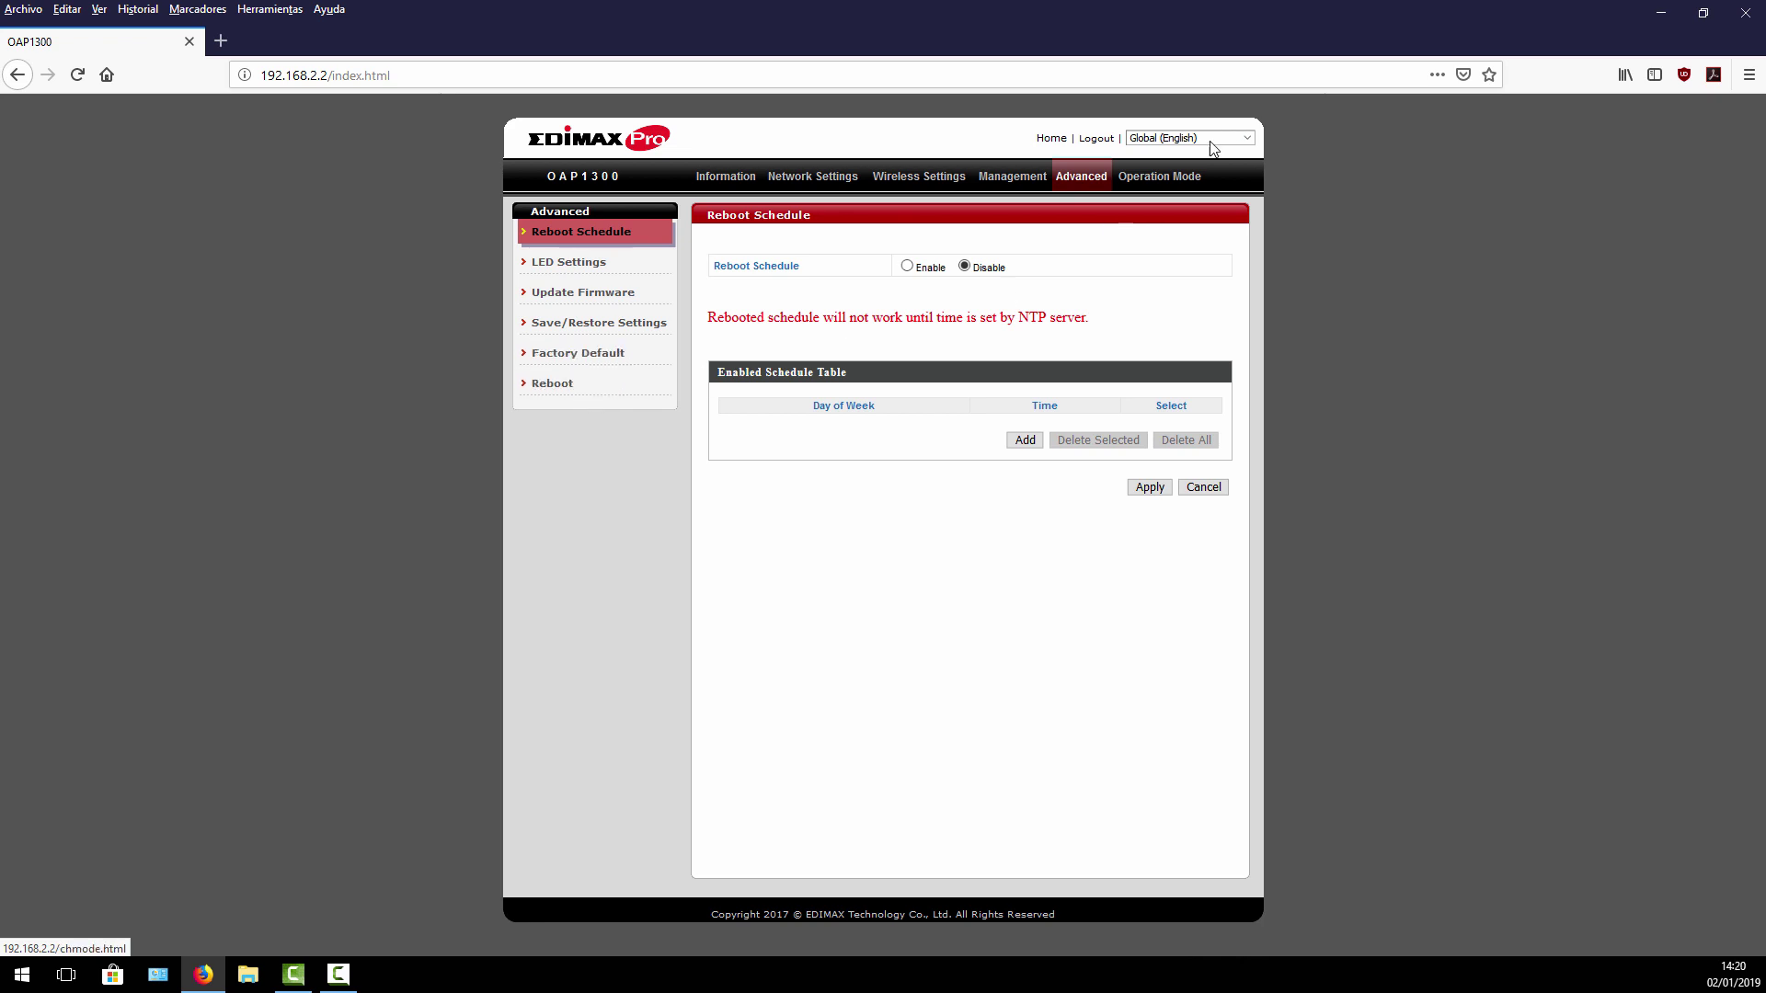
# Step: Change the access point's operation mode to Client Bridge Mode and apply it
pyautogui.click(1161, 181)
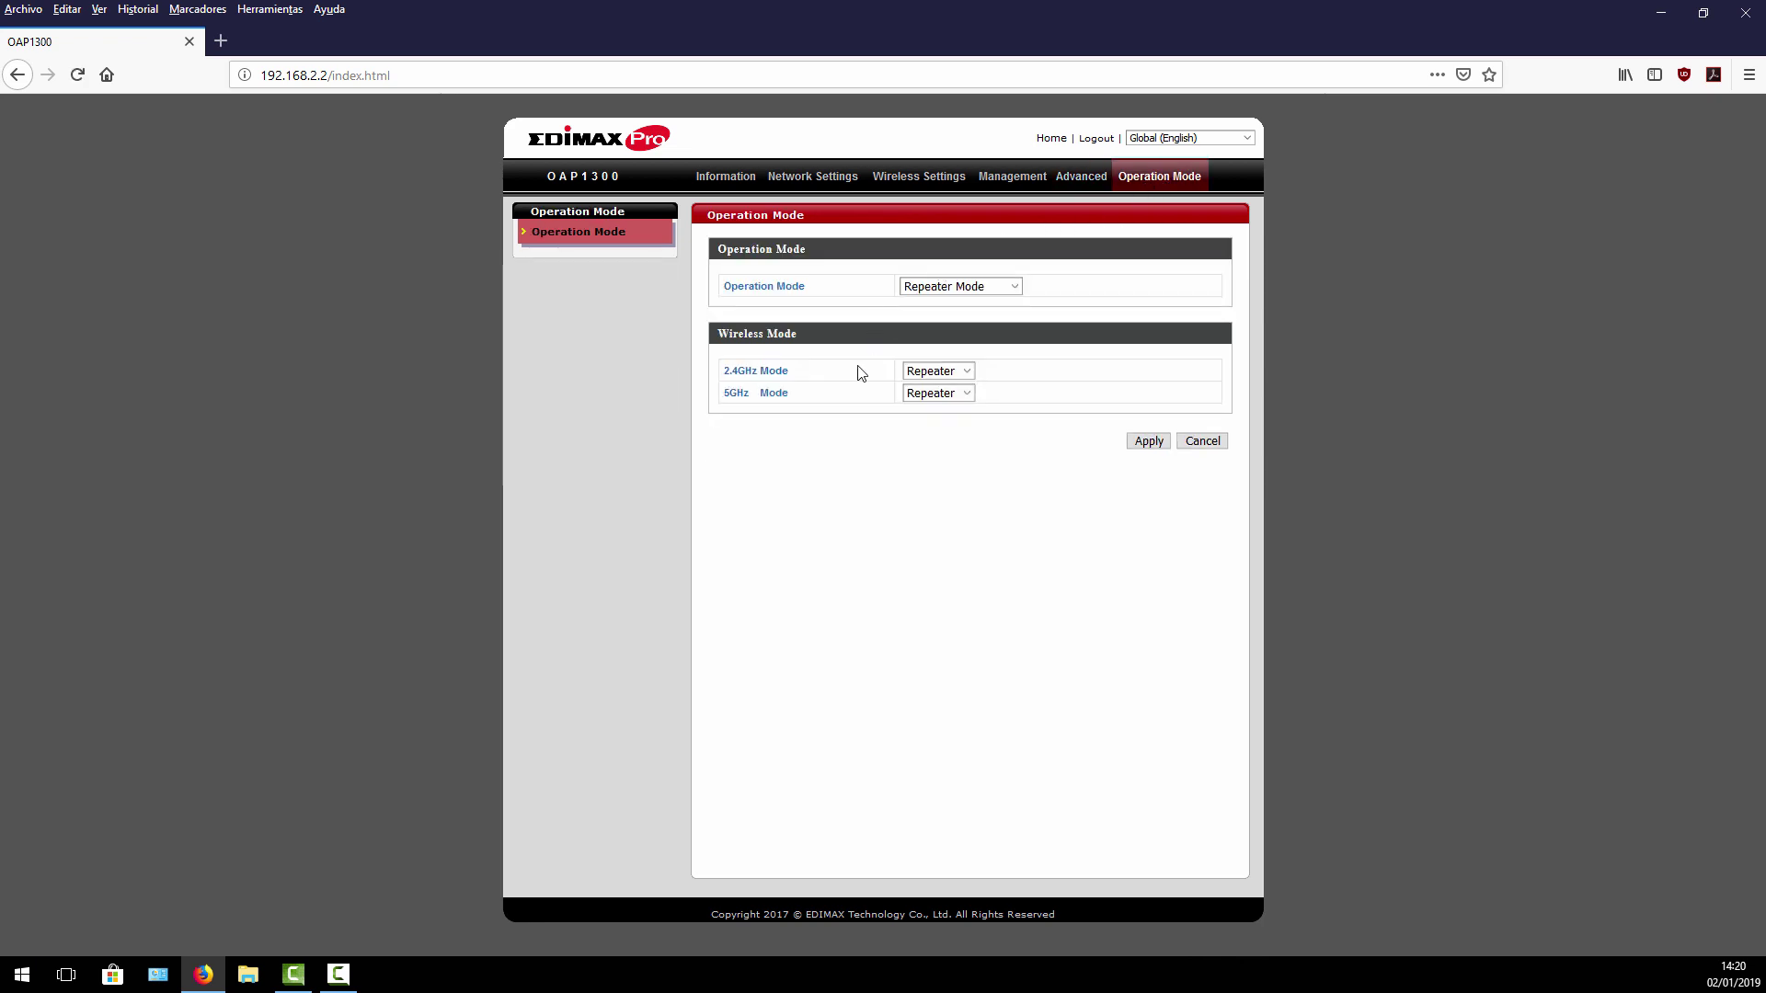
pyautogui.click(1008, 289)
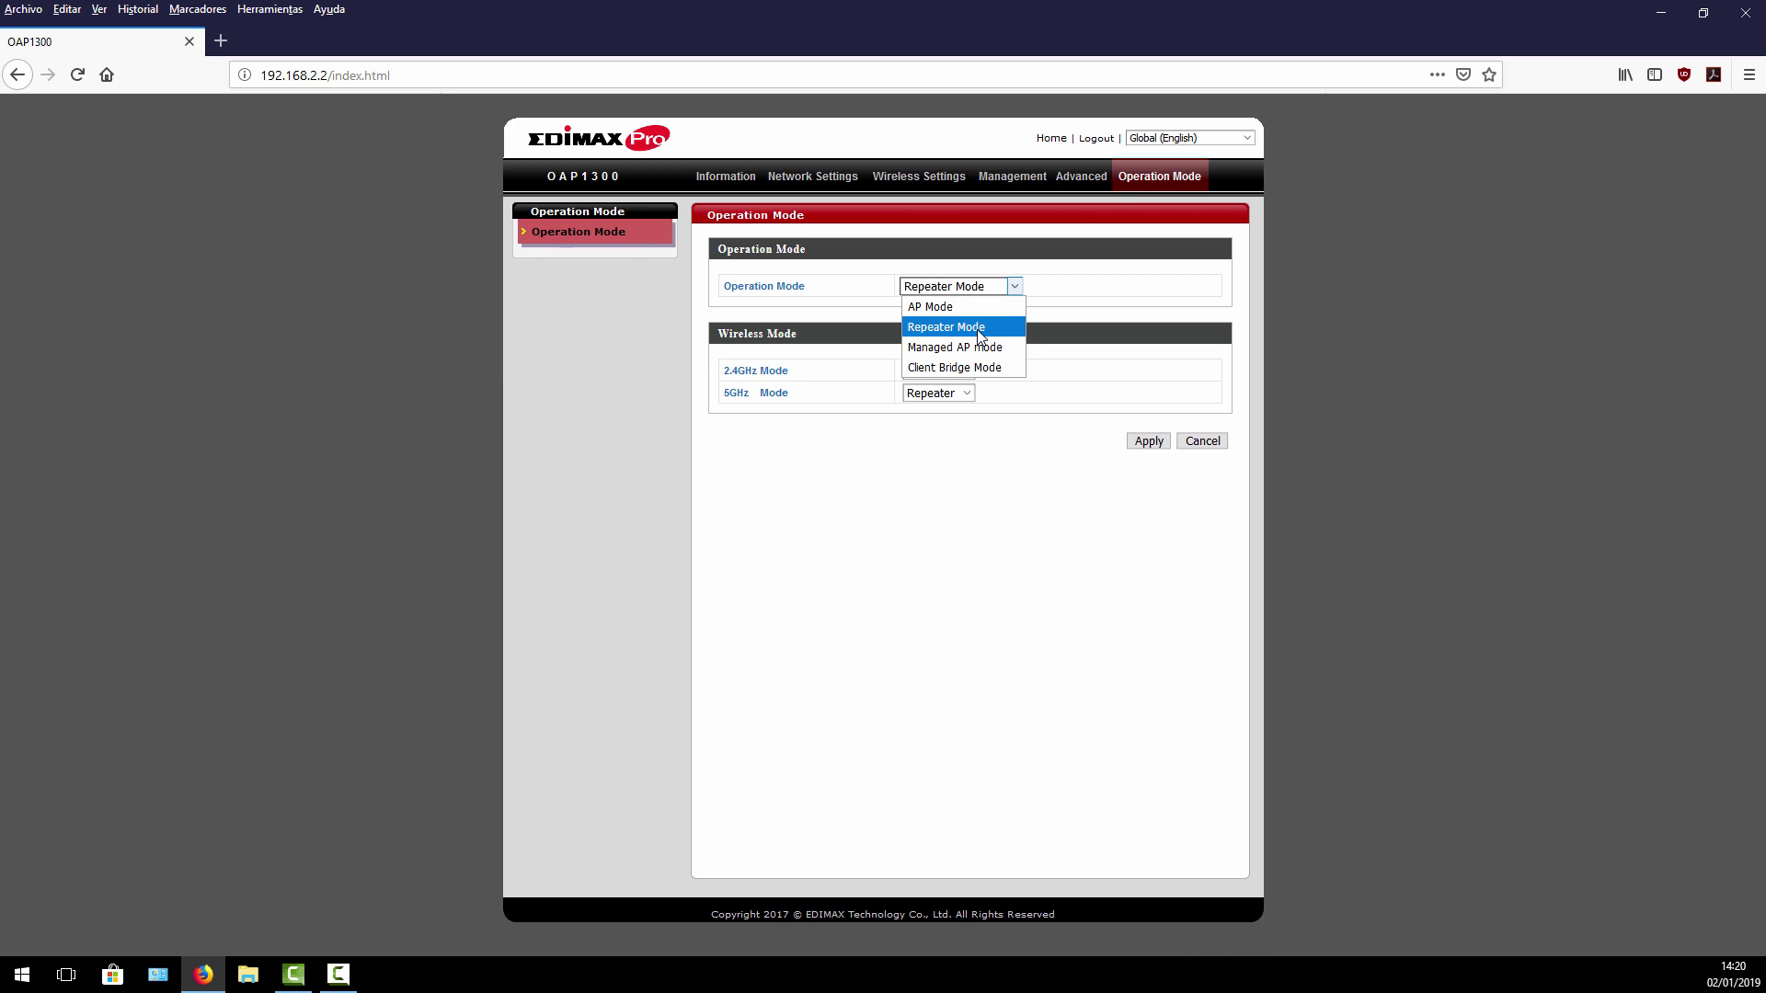
pyautogui.click(975, 368)
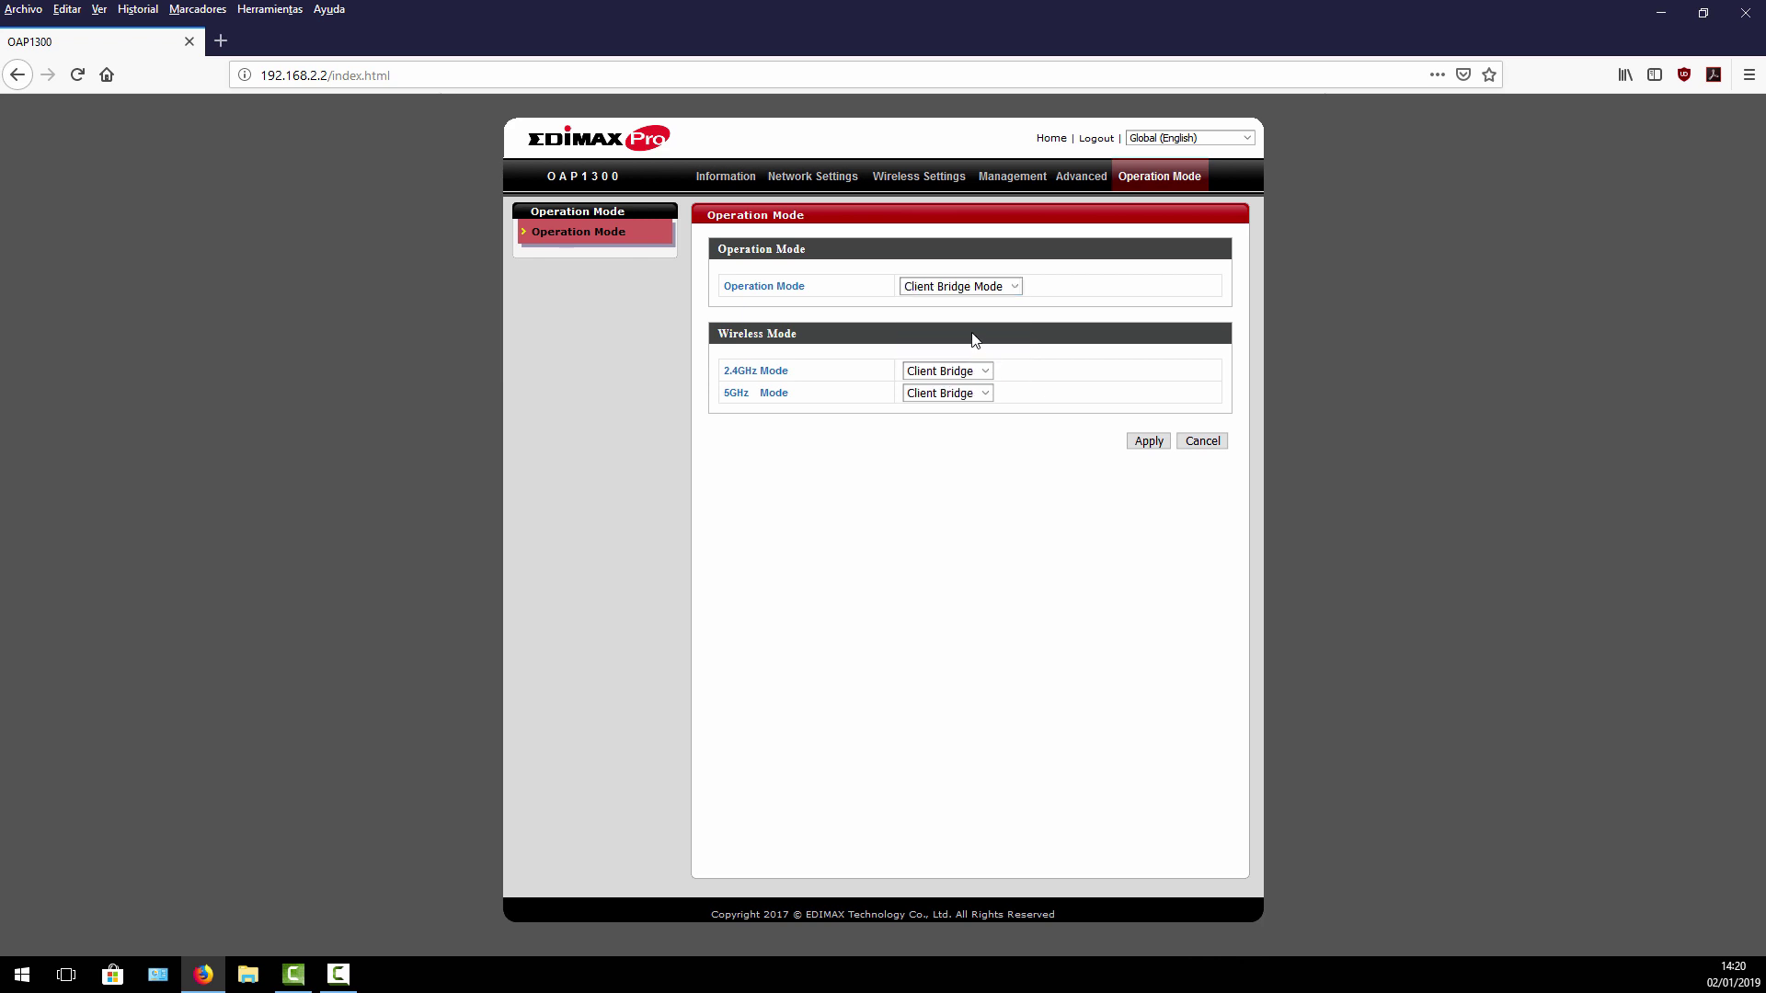
pyautogui.click(1147, 442)
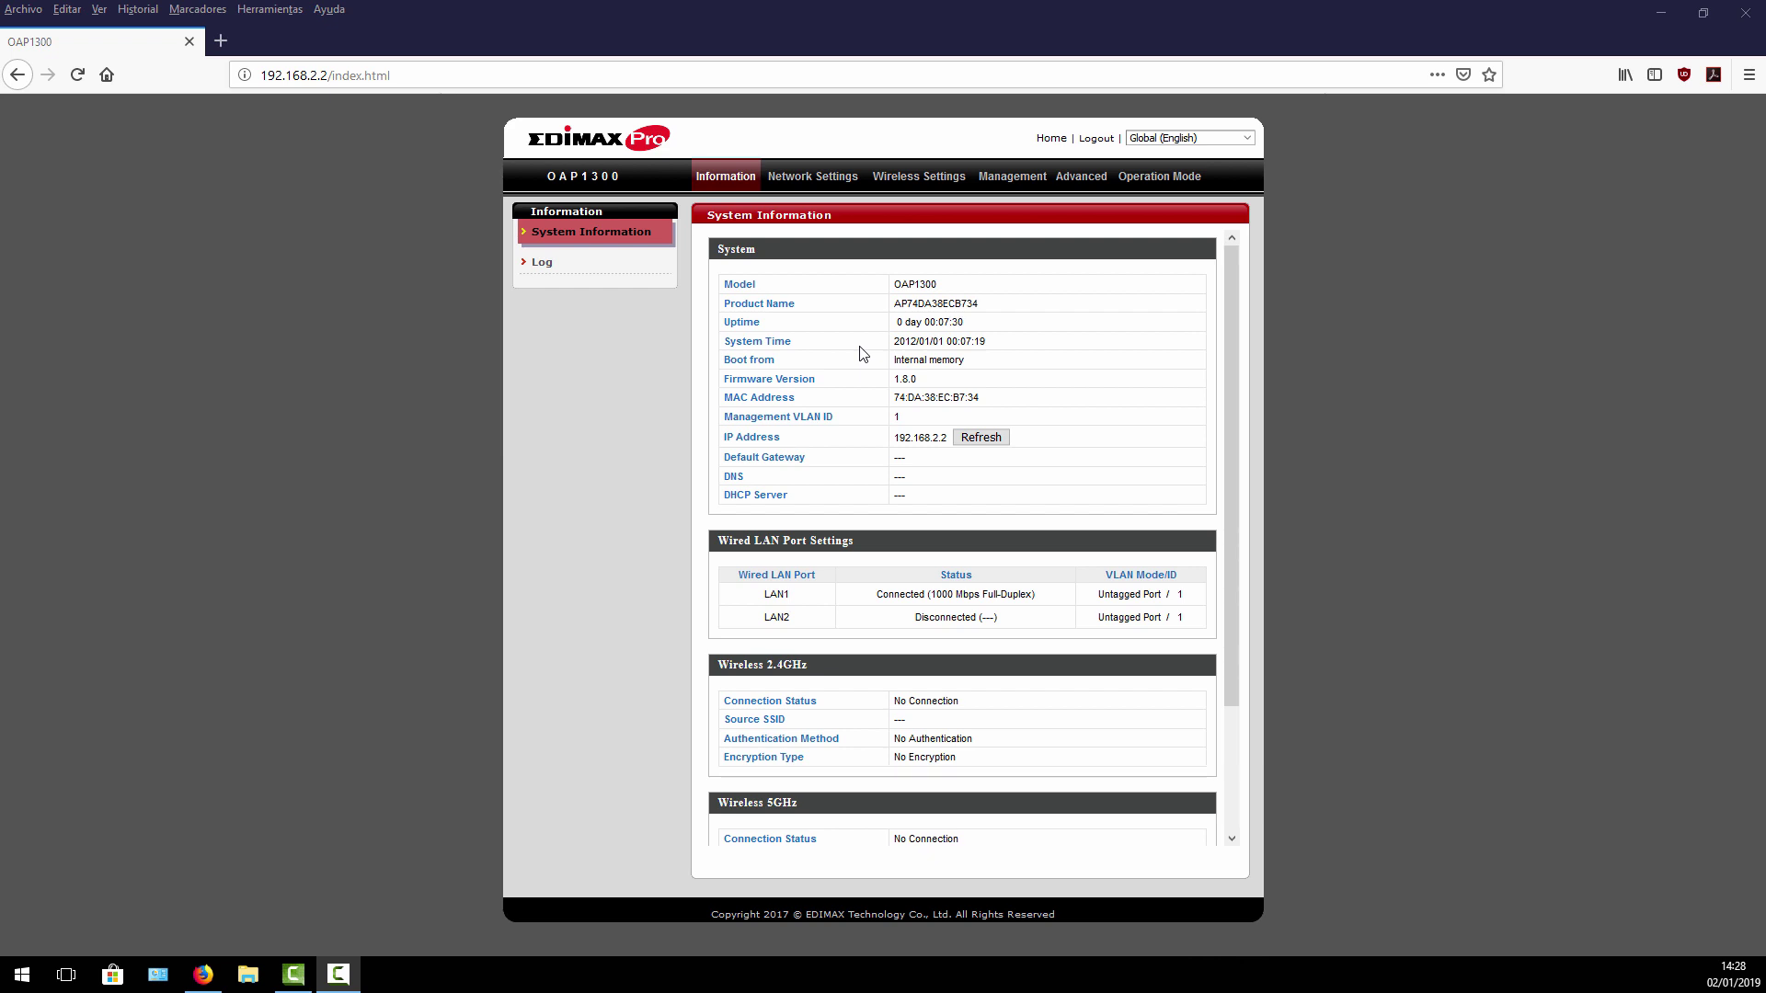
# Step: View the network settings and examine the LAN1 VLAN mode options, its VLAN ID and the management VLAN ID
pyautogui.click(826, 179)
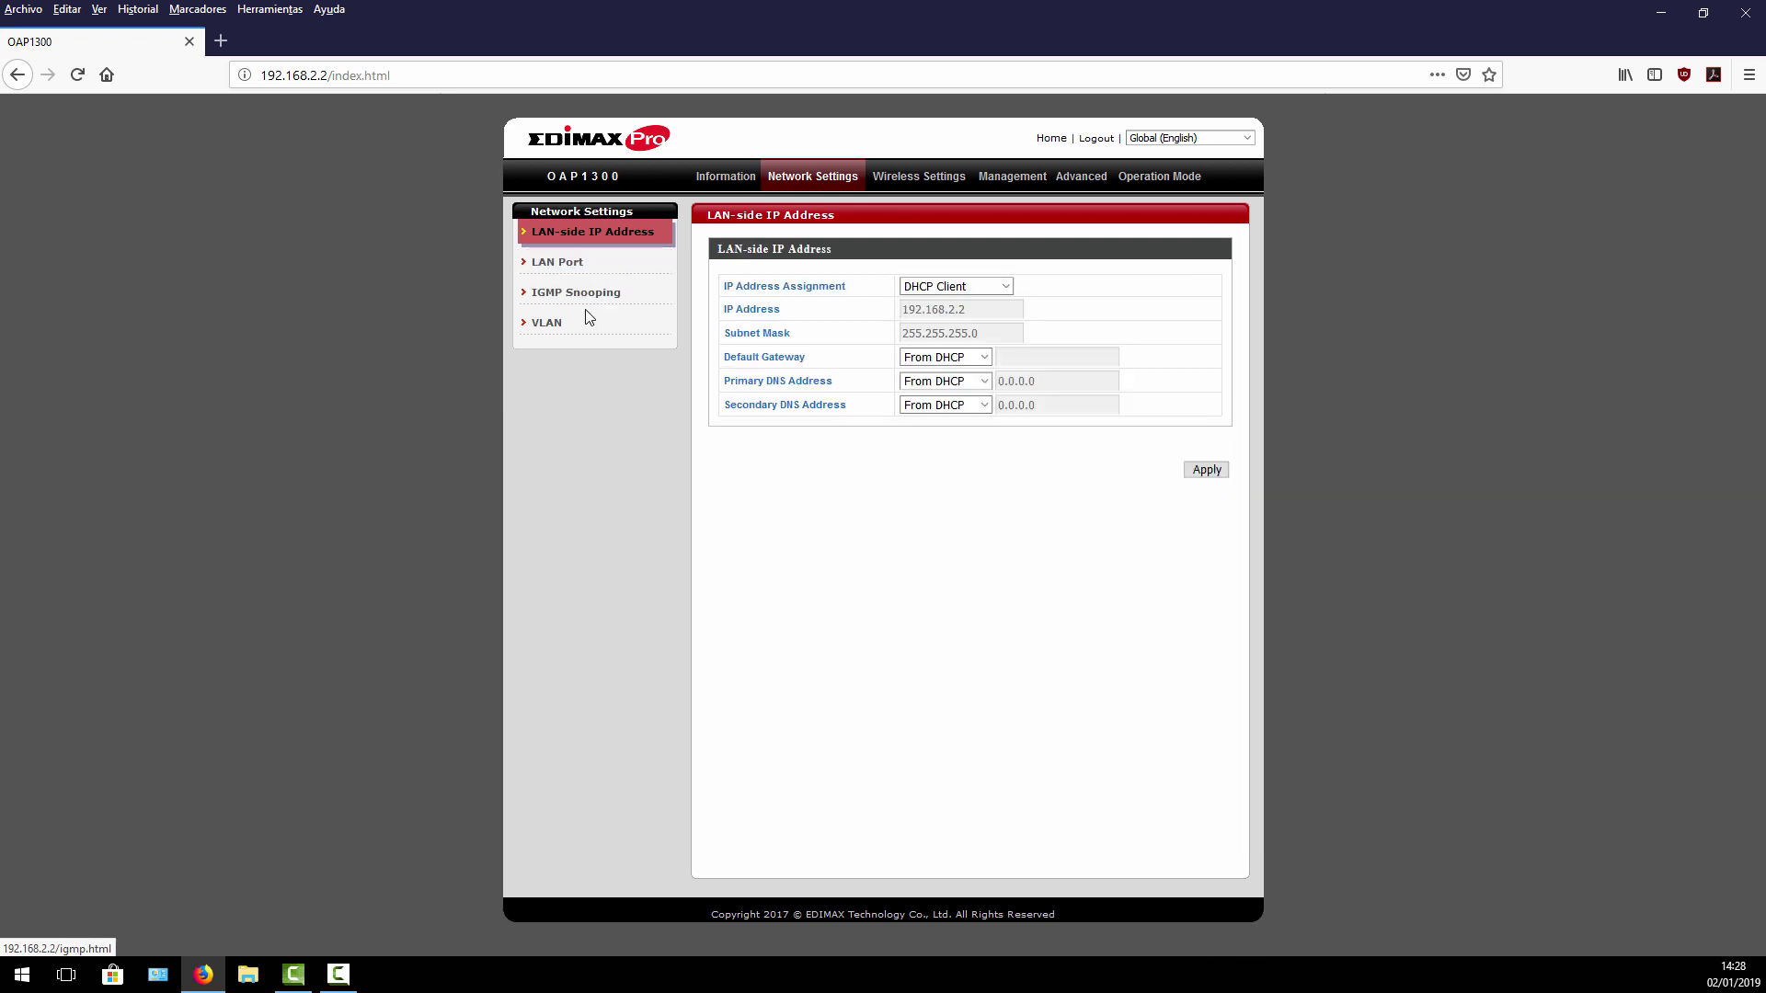
pyautogui.click(546, 326)
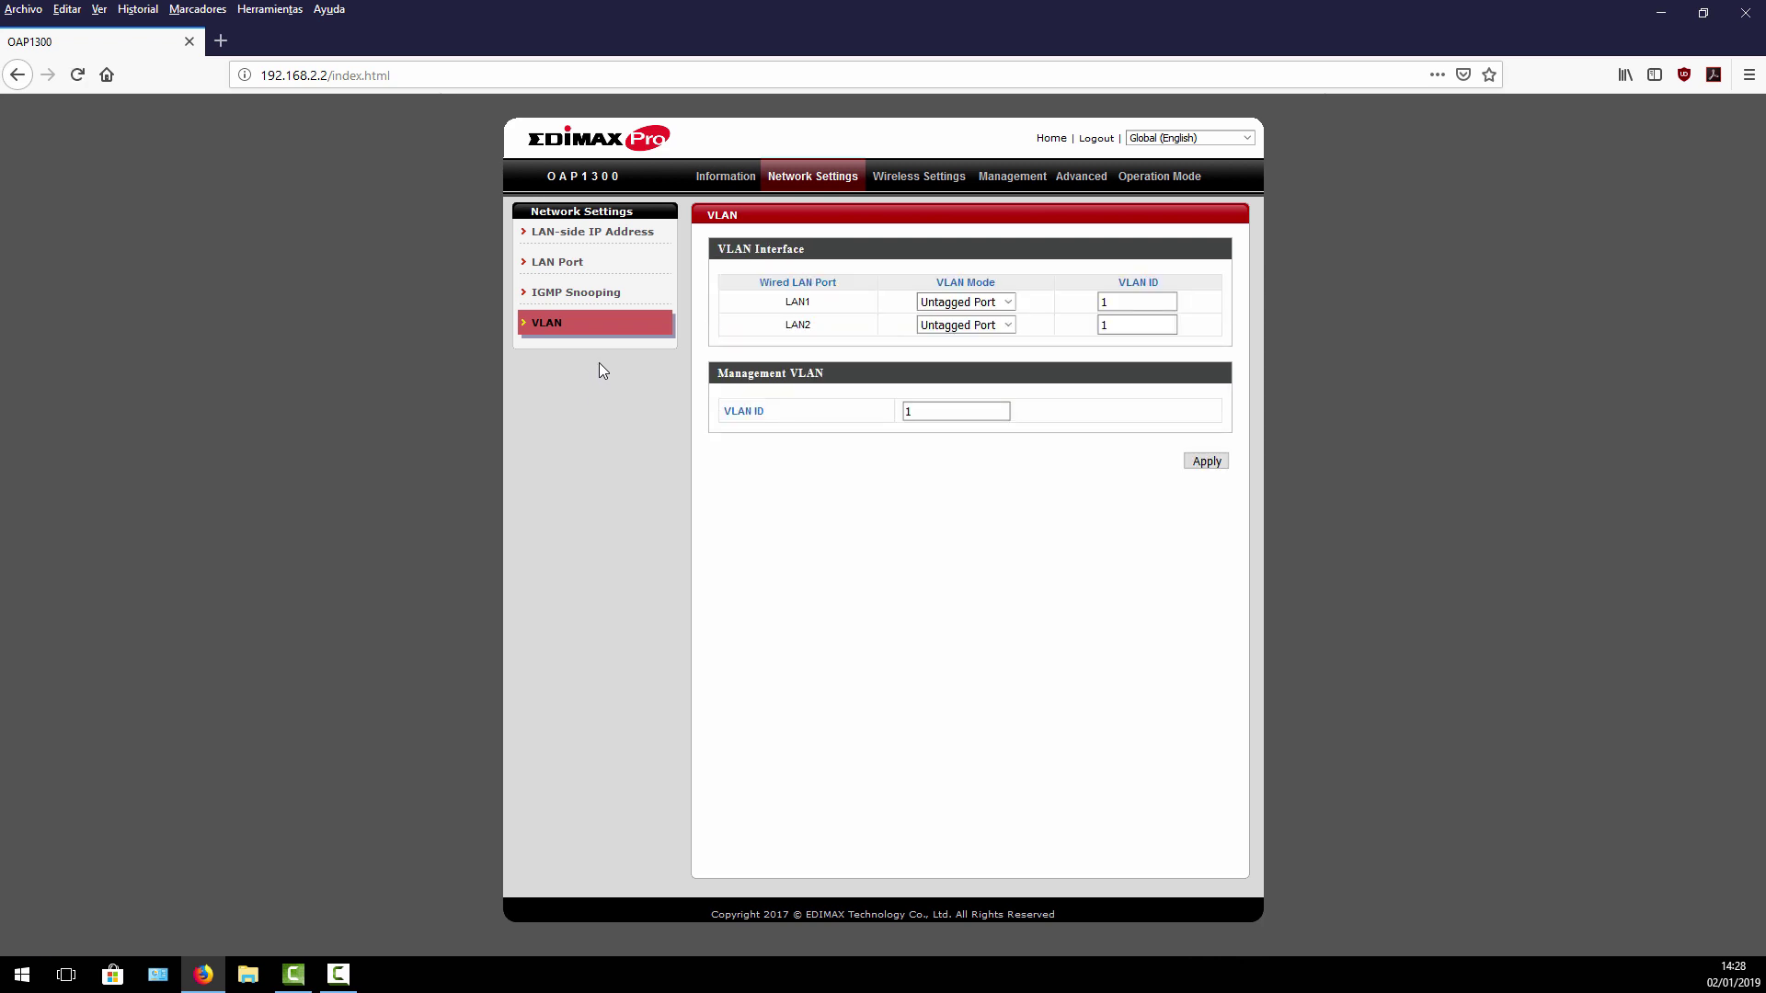
pyautogui.click(981, 304)
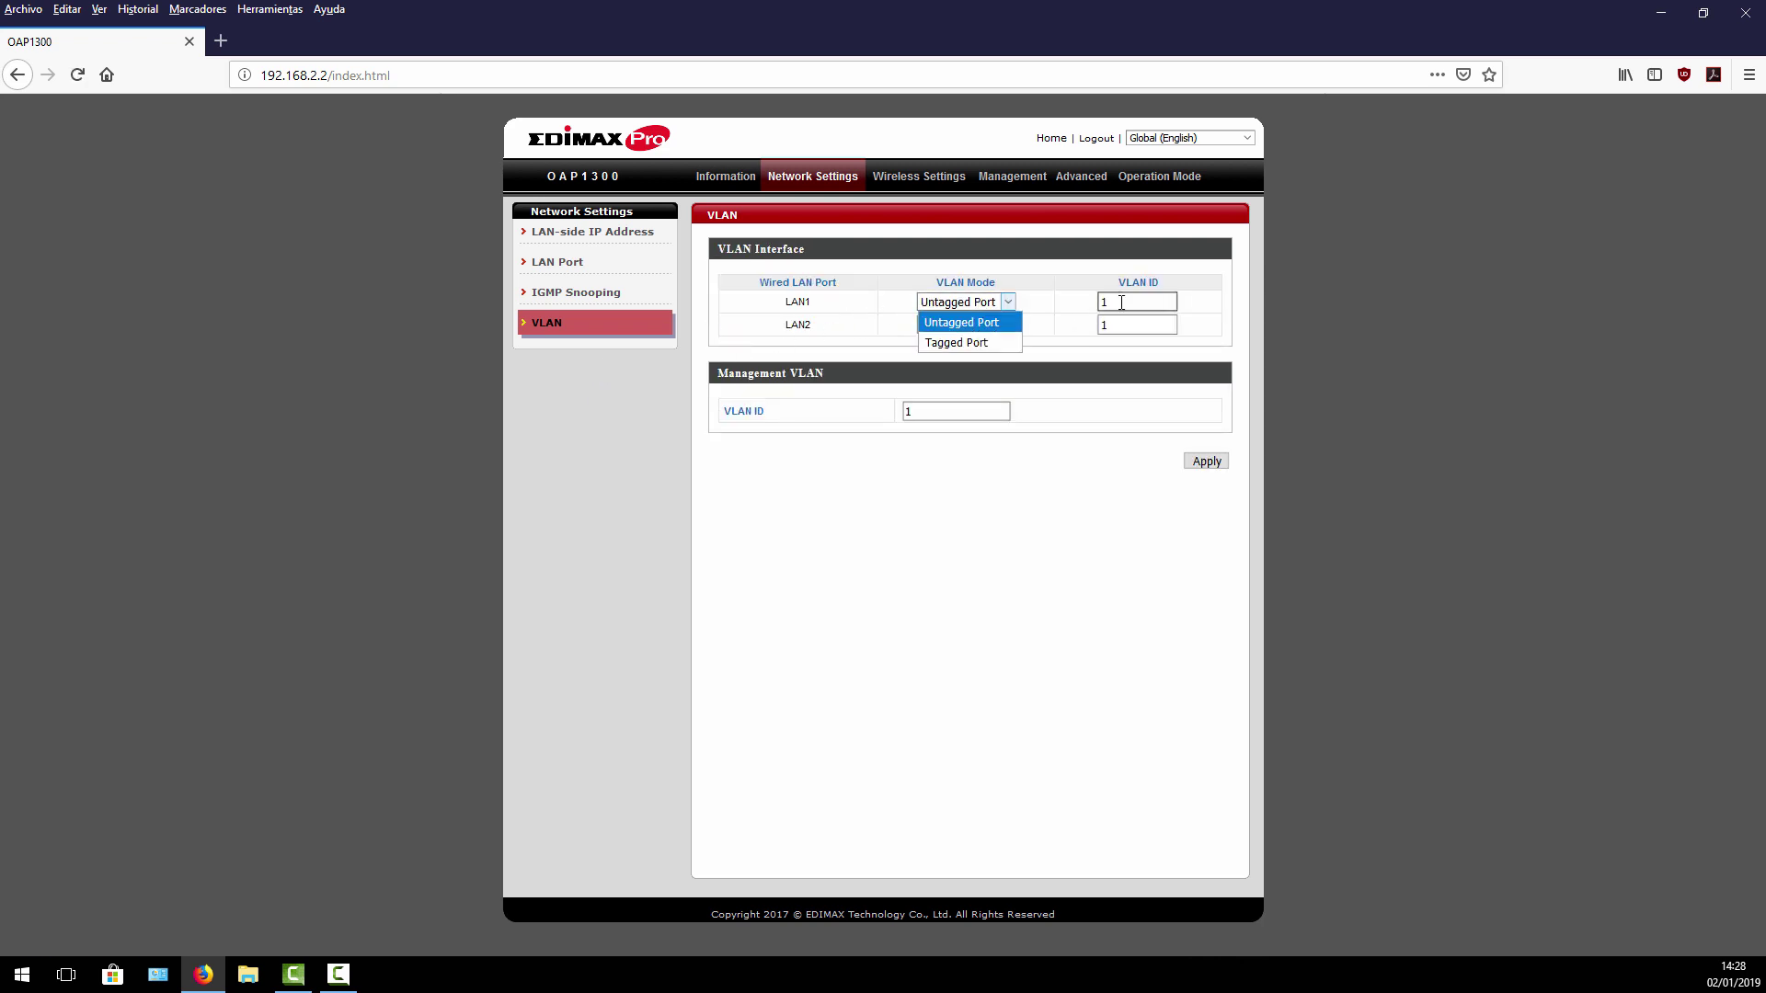
pyautogui.click(1135, 298)
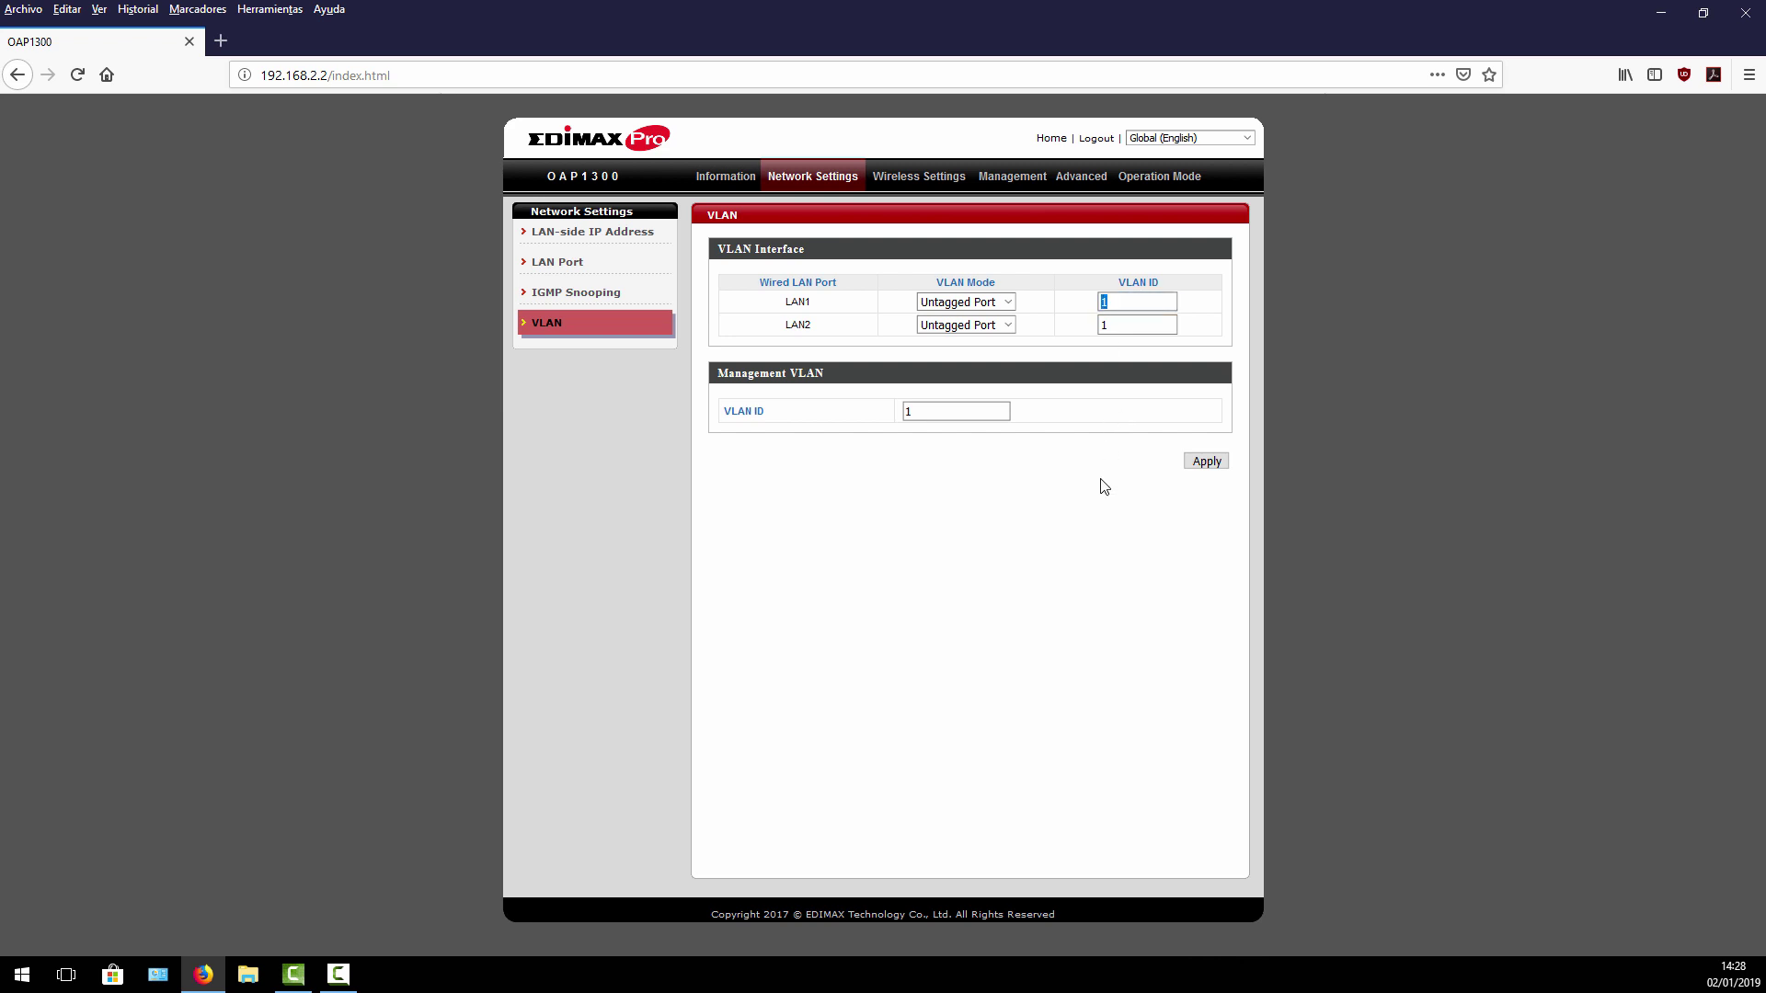
pyautogui.doubleClick(912, 410)
# Step: View the Wireless Extender site survey page, the Management admin page and the Advanced settings
pyautogui.click(931, 179)
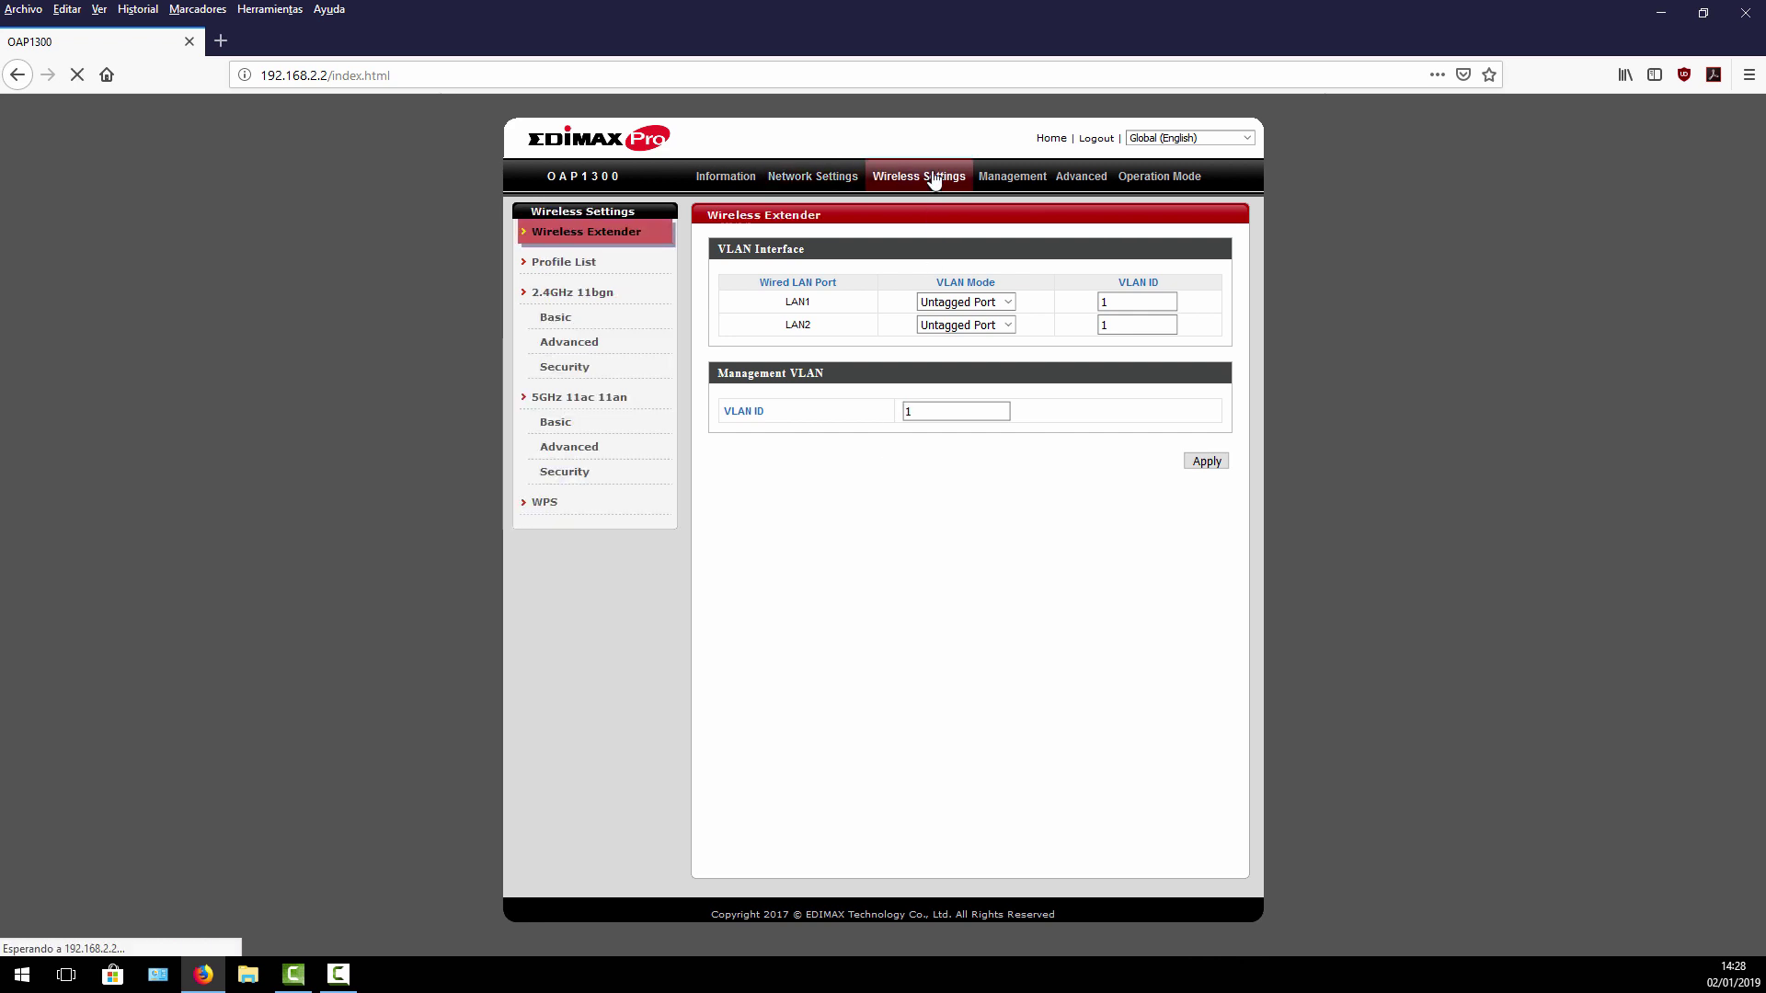
pyautogui.click(616, 236)
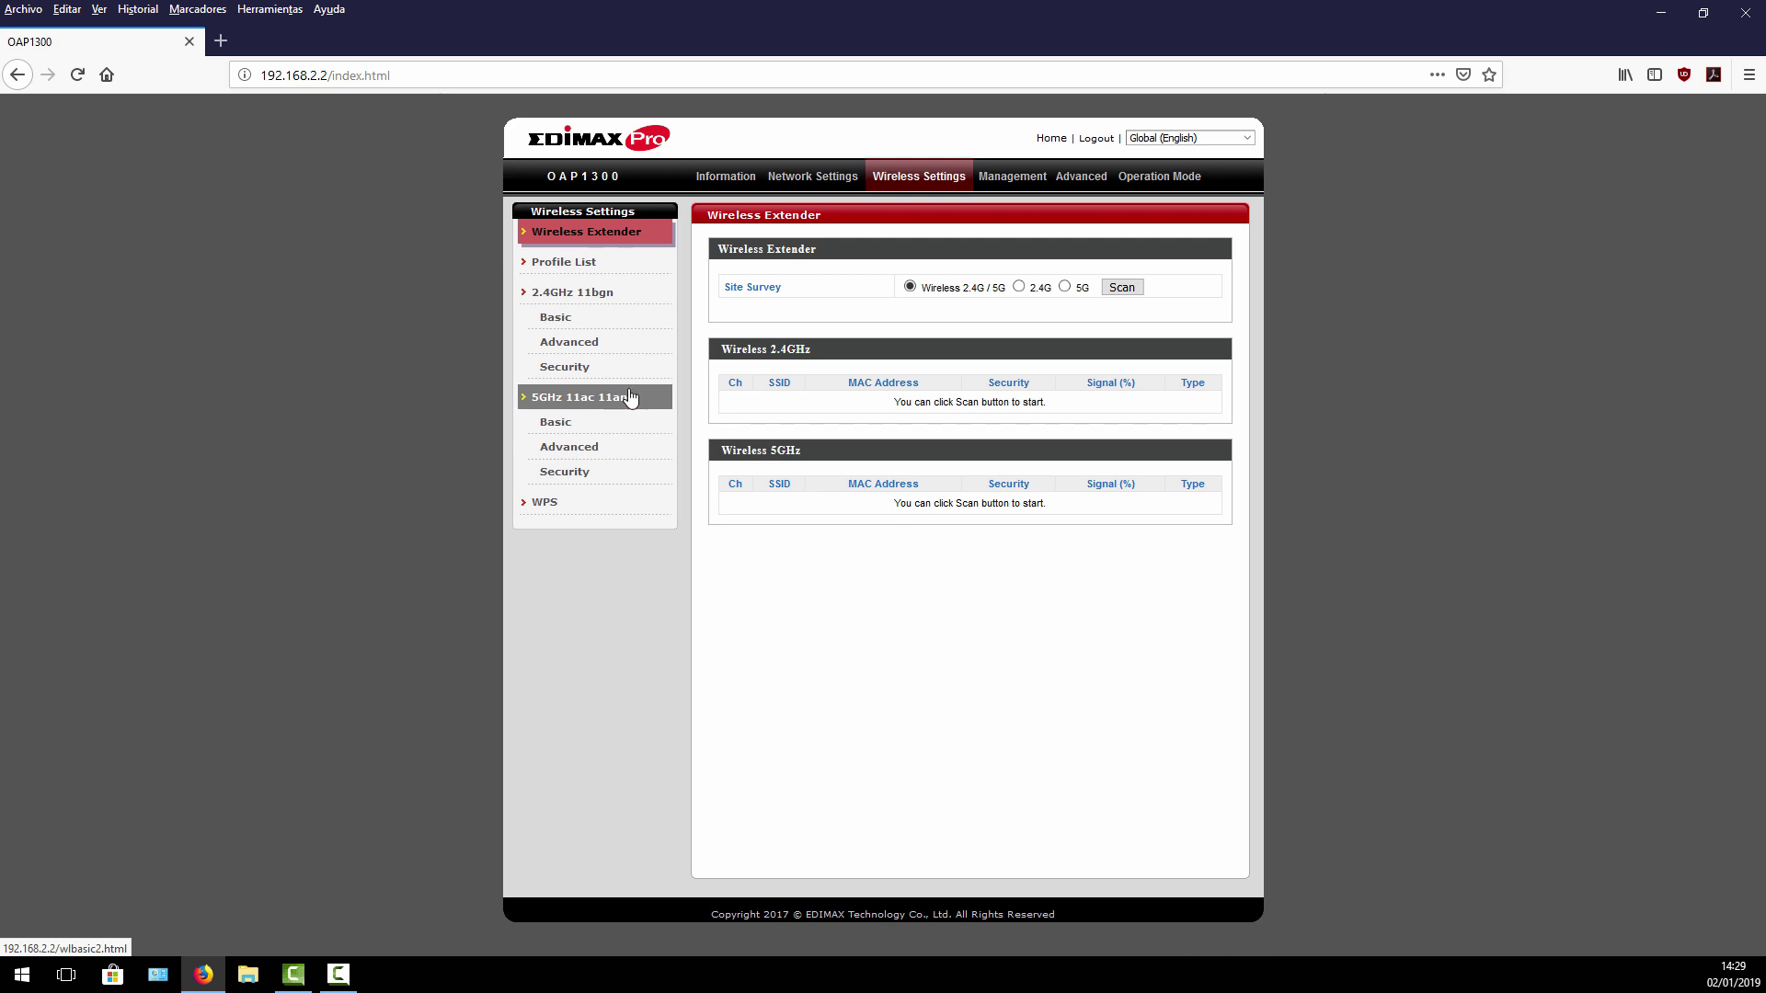
pyautogui.click(1023, 180)
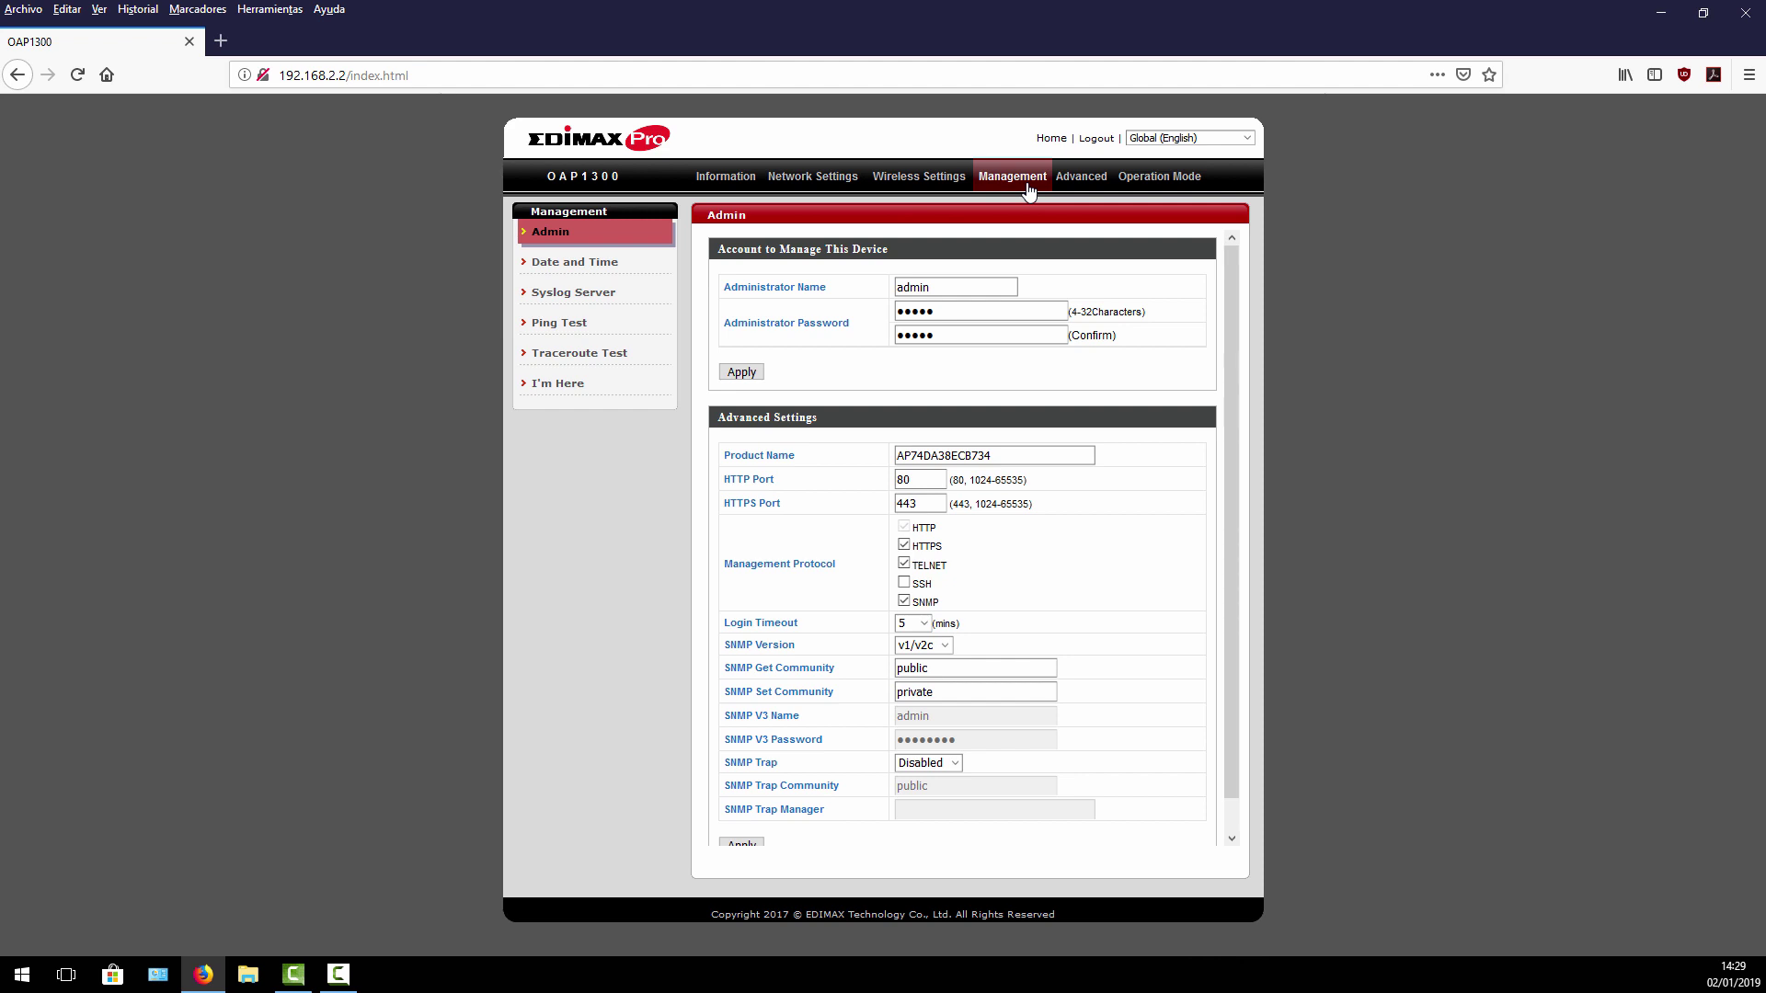
pyautogui.click(1085, 180)
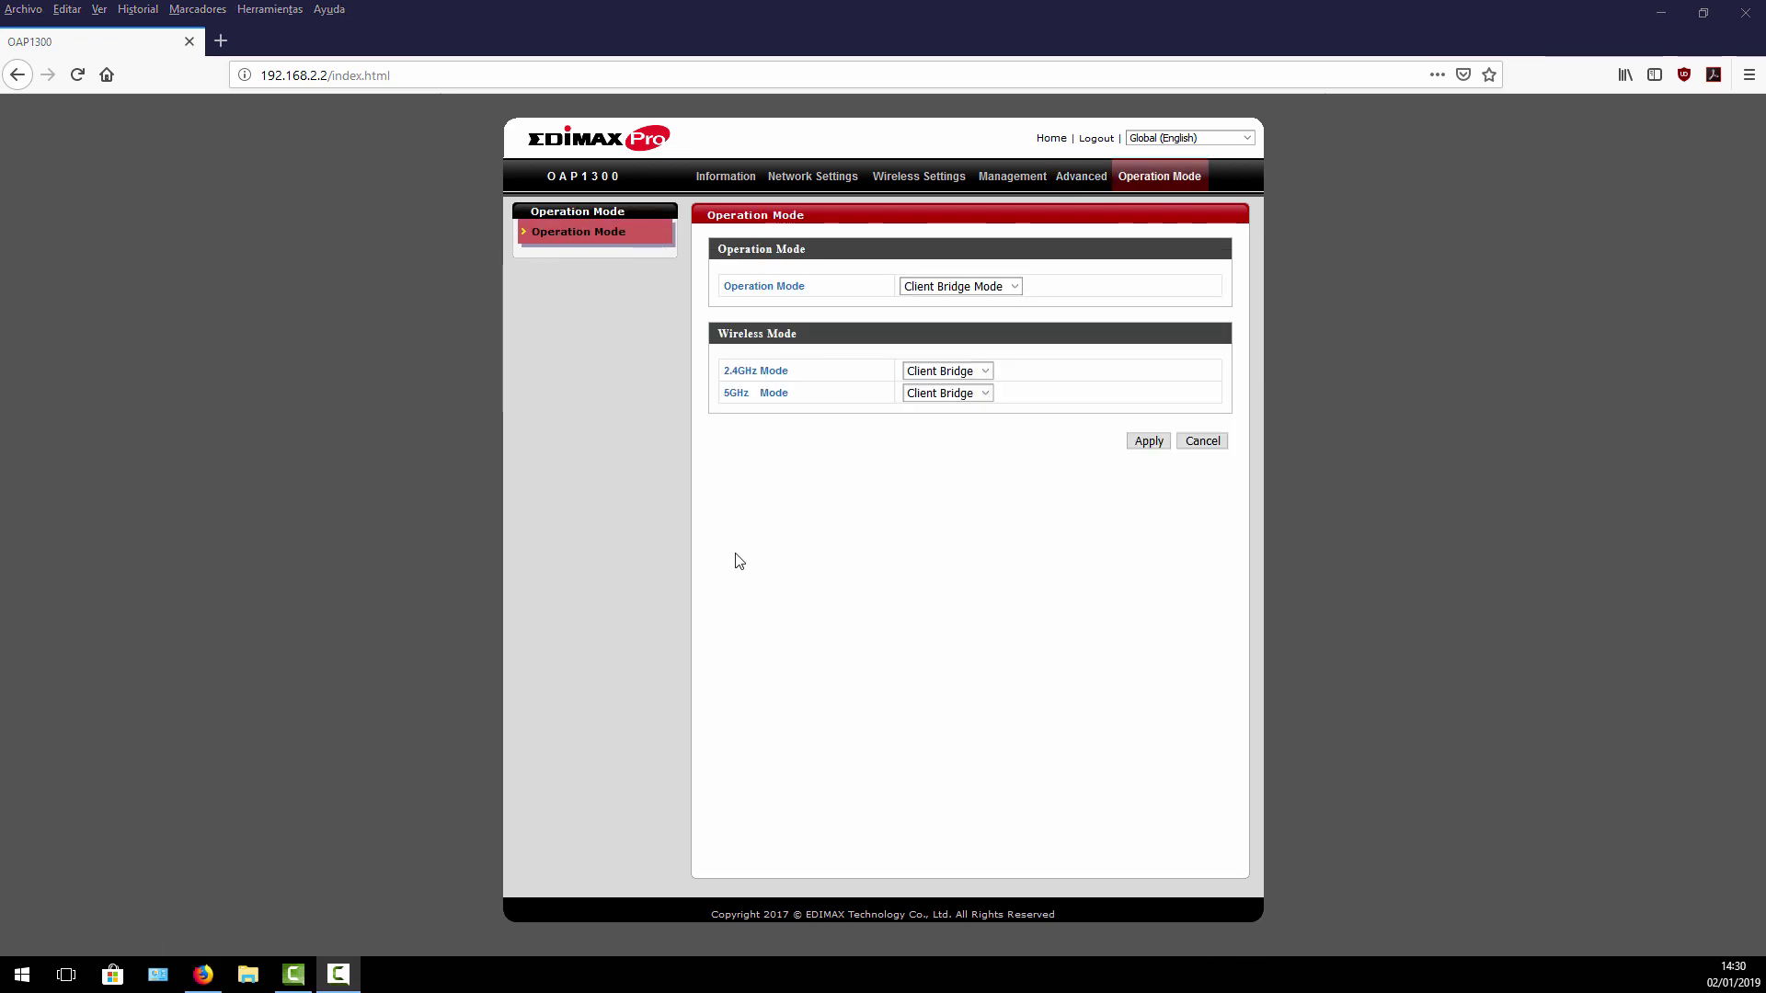
# Step: Check the available operation modes without changing the selection and return to the Information section
pyautogui.click(1012, 287)
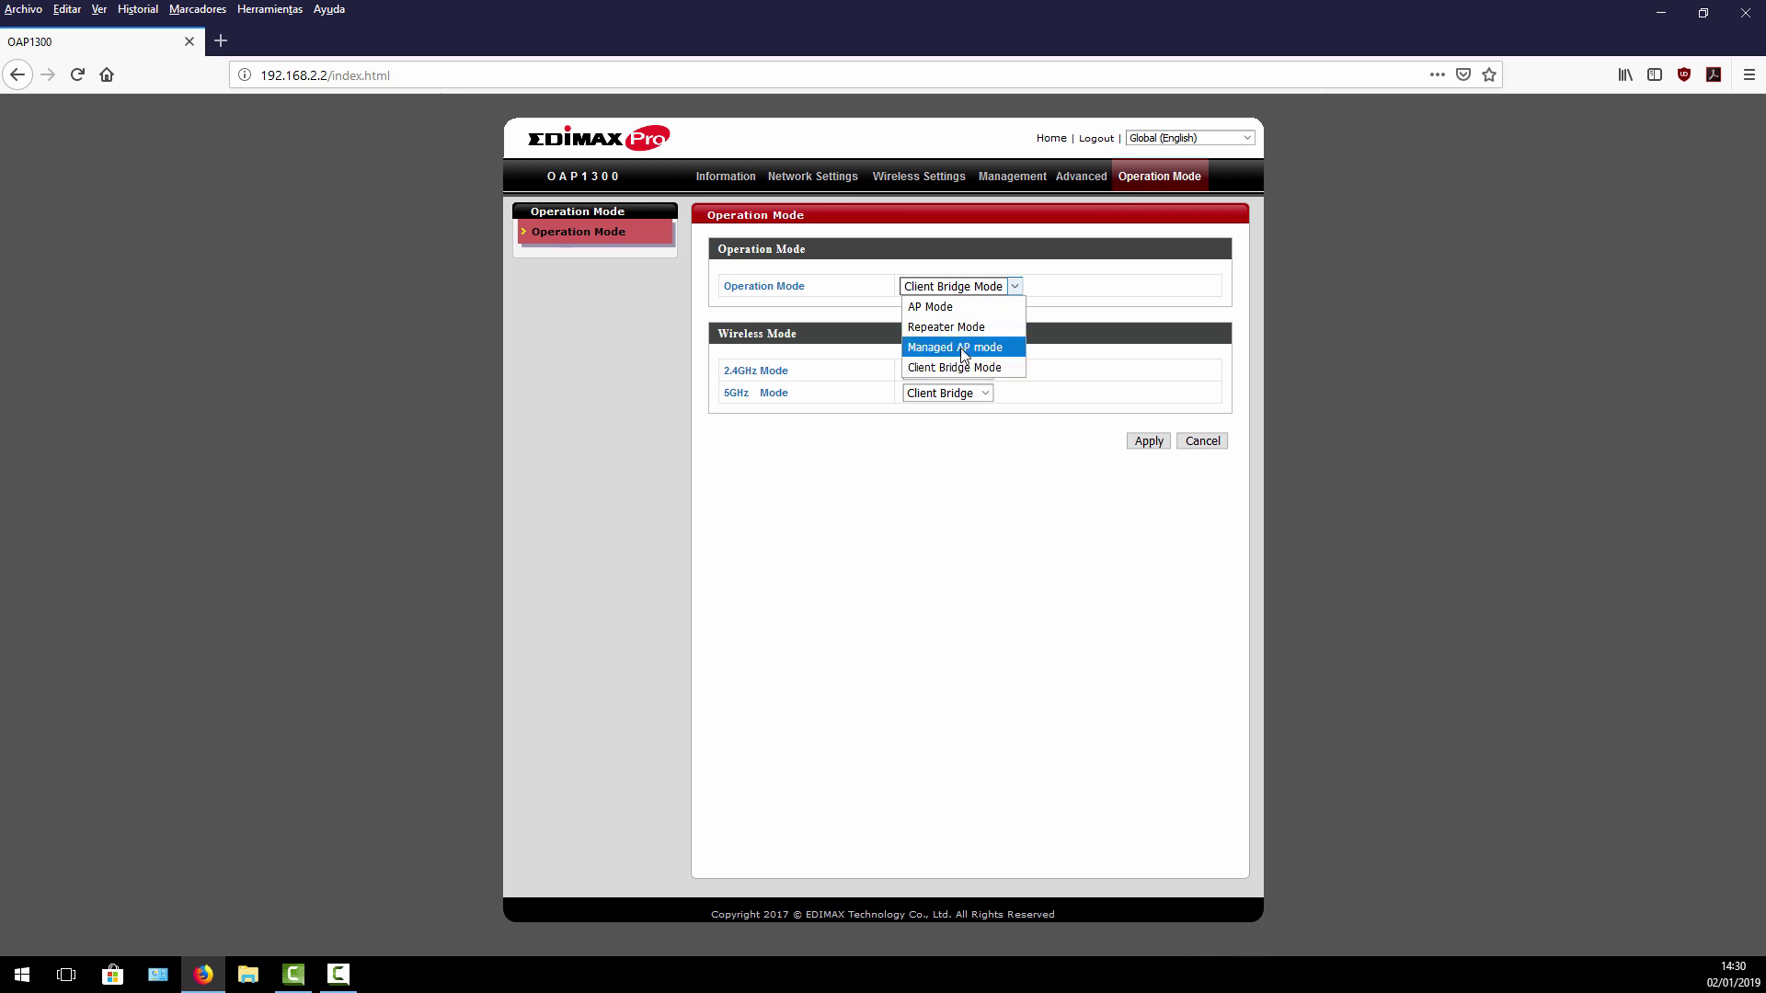
pyautogui.click(924, 556)
pyautogui.click(727, 179)
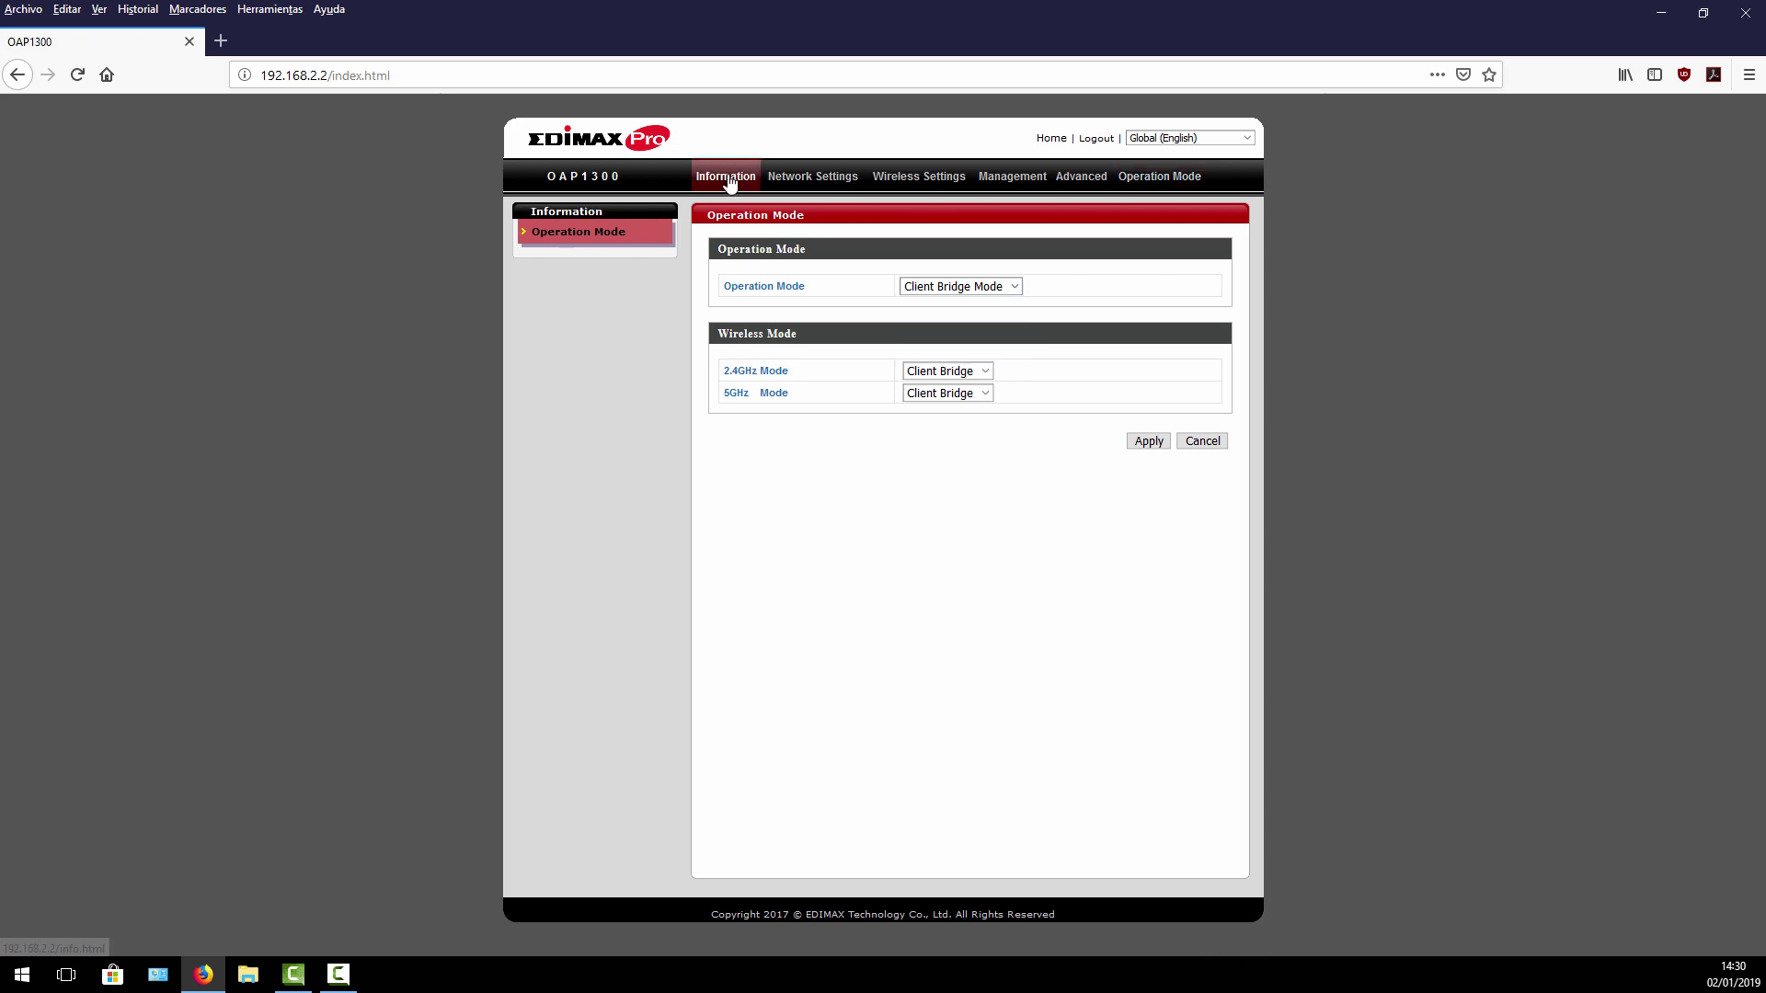